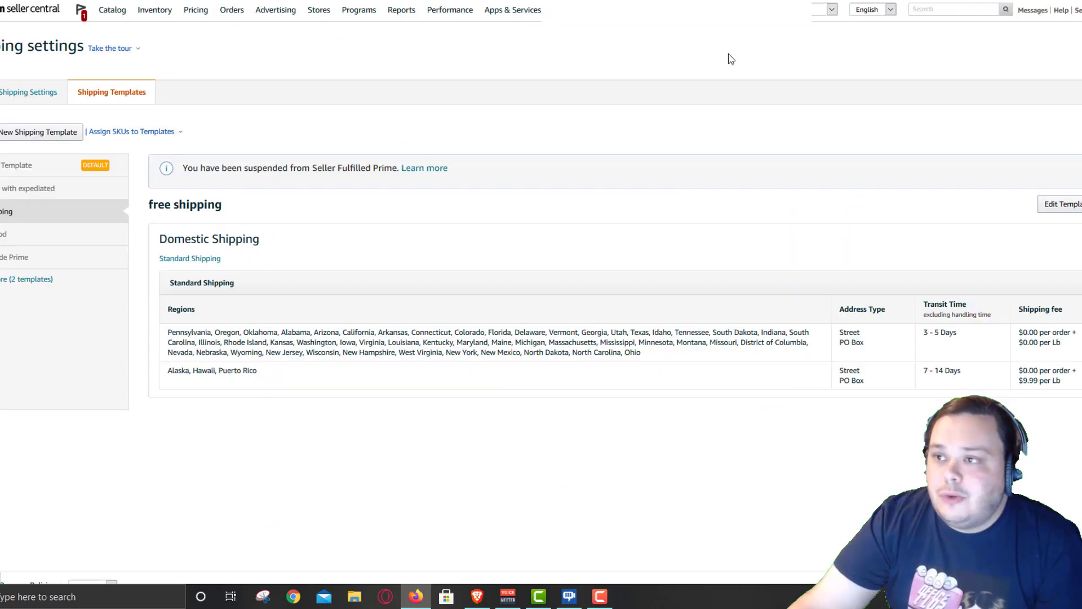
# Create a new shipping template from scratch, without copying content from an existing template.
pyautogui.hotkey('ctrl', 'Tab')
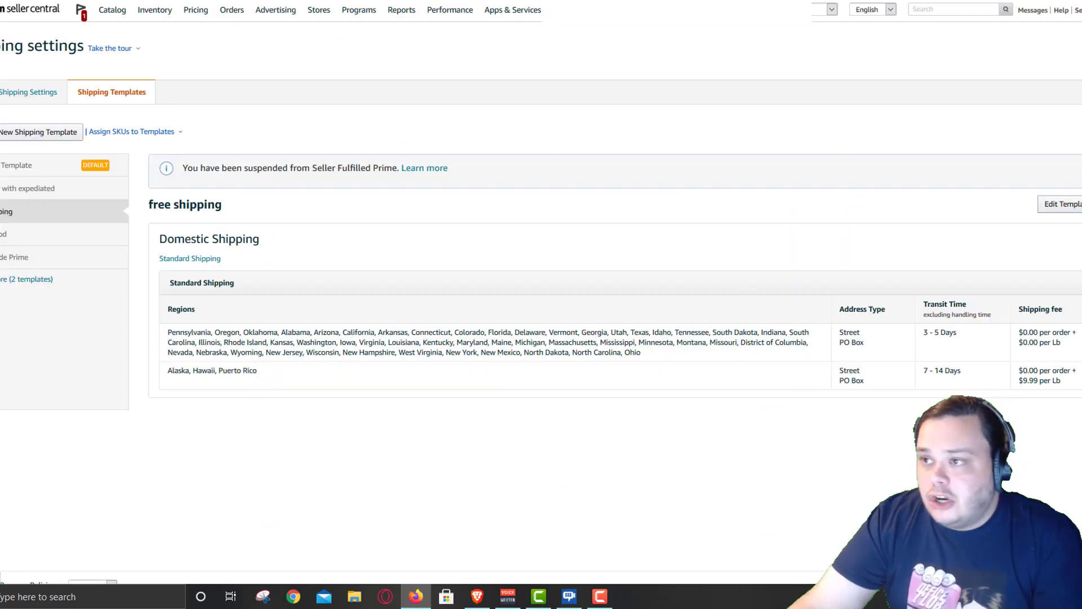
pyautogui.scroll(-1, 541, 293)
pyautogui.scroll(1, 541, 293)
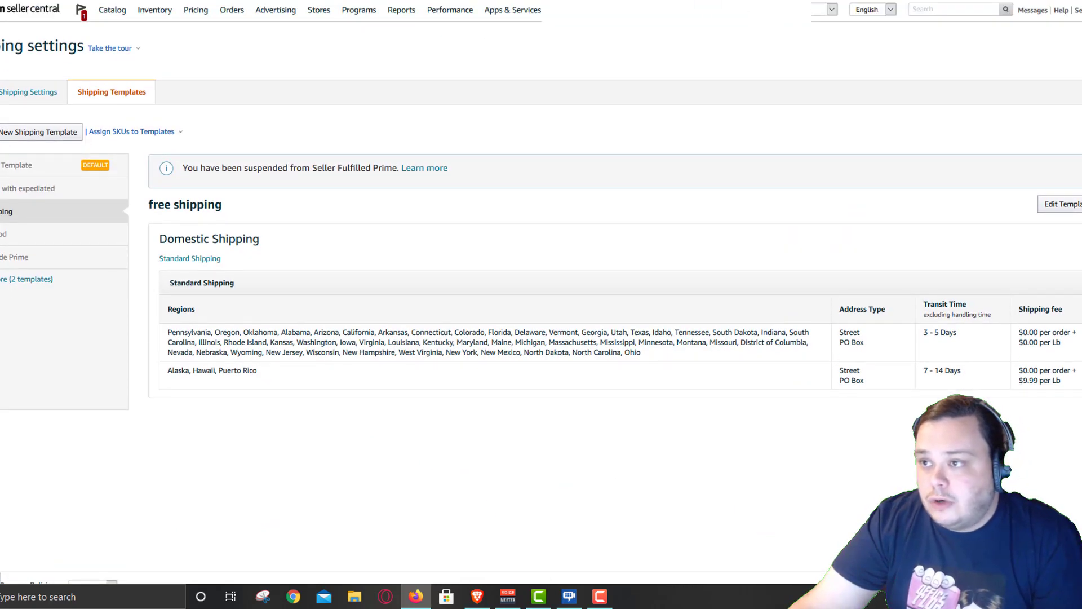
pyautogui.scroll(-1, 541, 294)
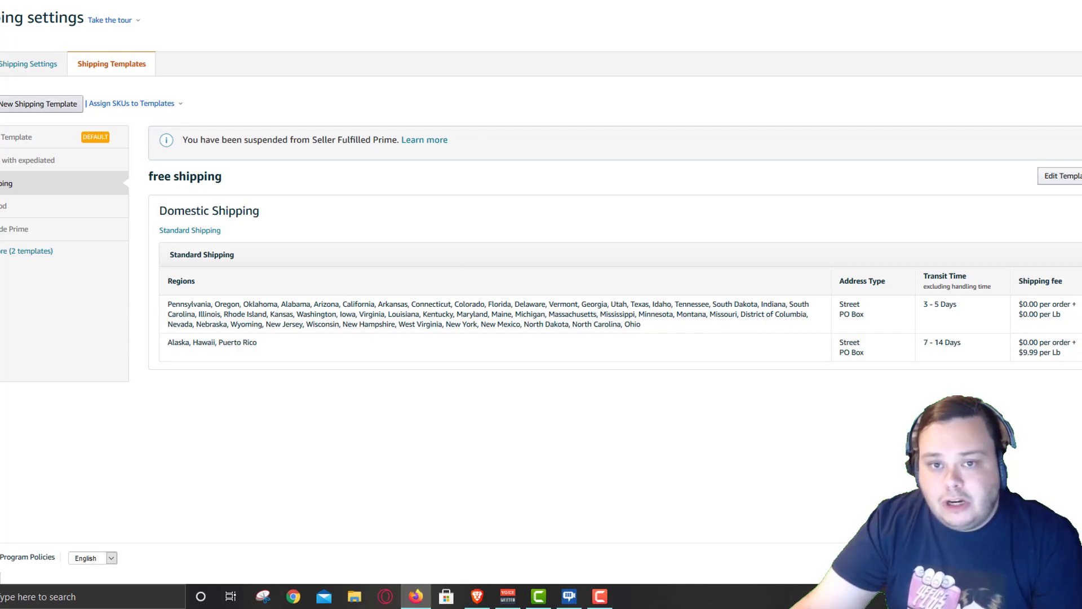
pyautogui.click(12, 104)
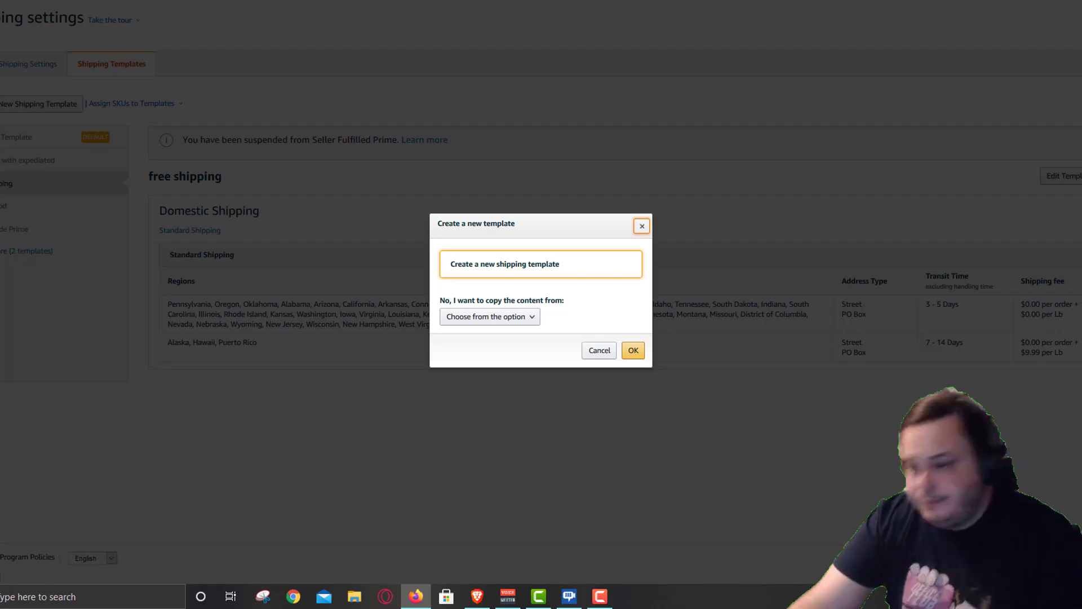
pyautogui.click(632, 352)
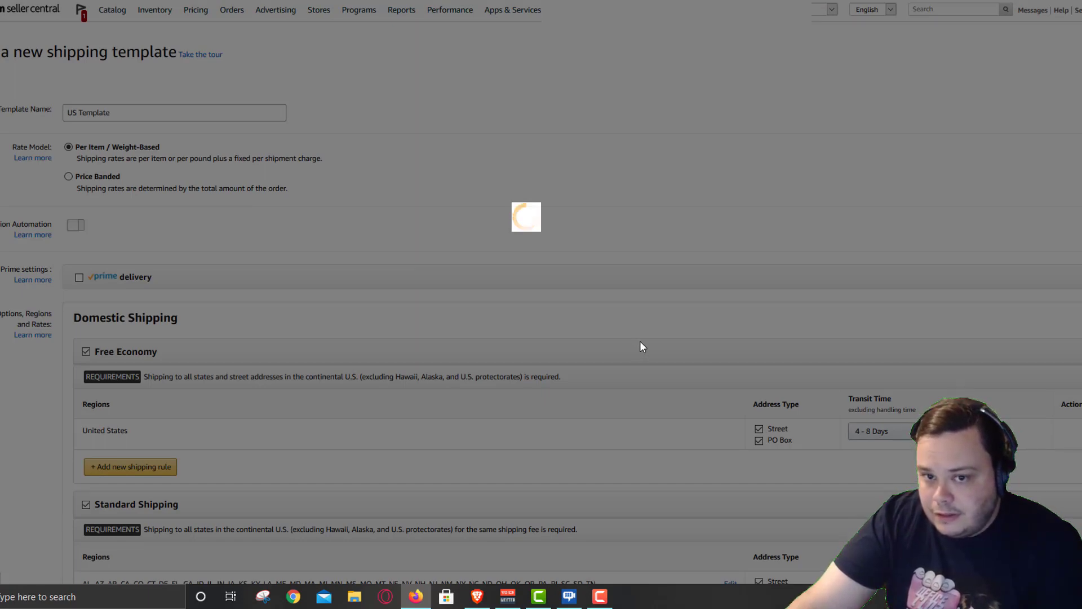
# Name the new shipping template "east coast template".
pyautogui.scroll(-1, 620, 333)
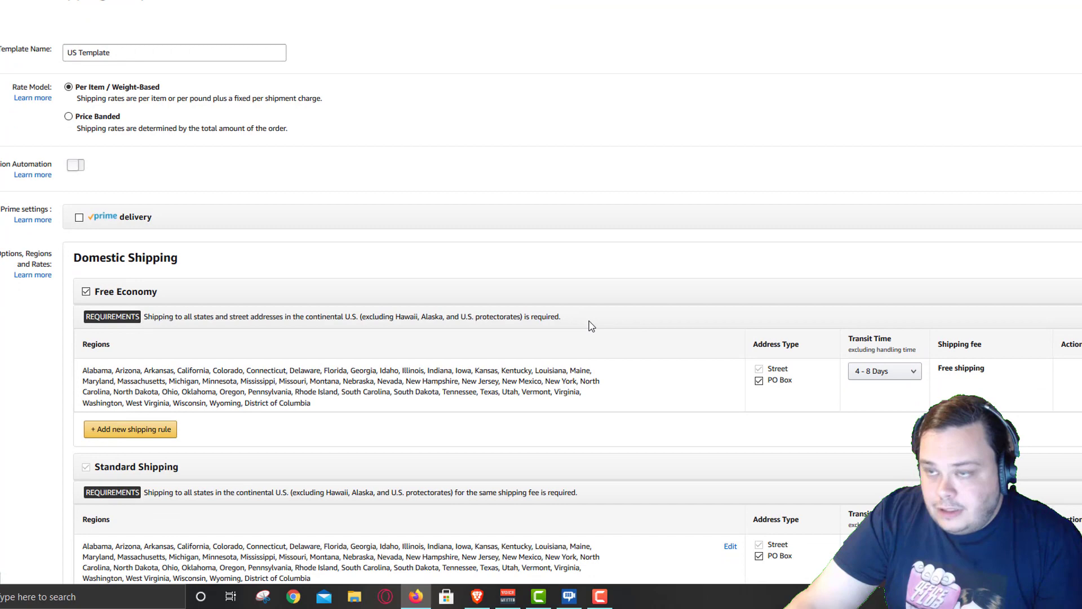
pyautogui.click(133, 50)
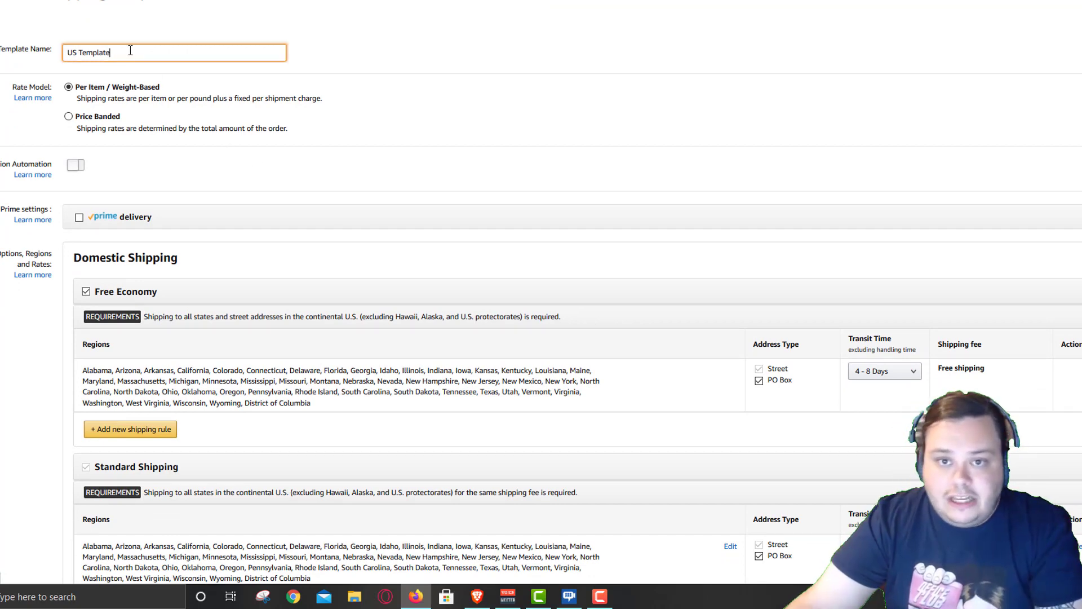
pyautogui.hotkey('ctrl', 'a')
pyautogui.write('east c')
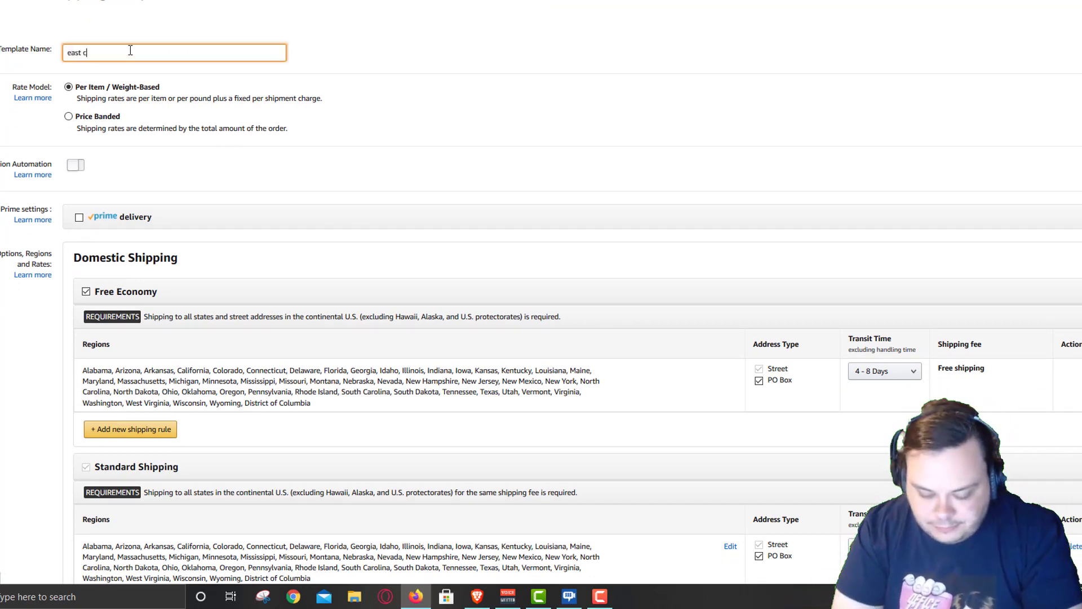
pyautogui.write('oast template')
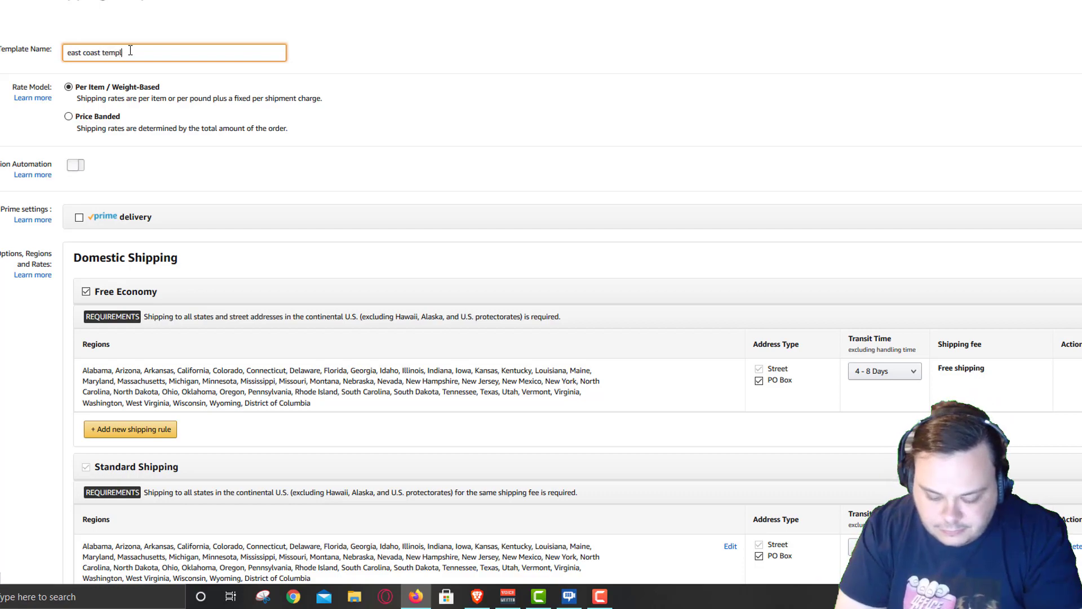
pyautogui.click(409, 76)
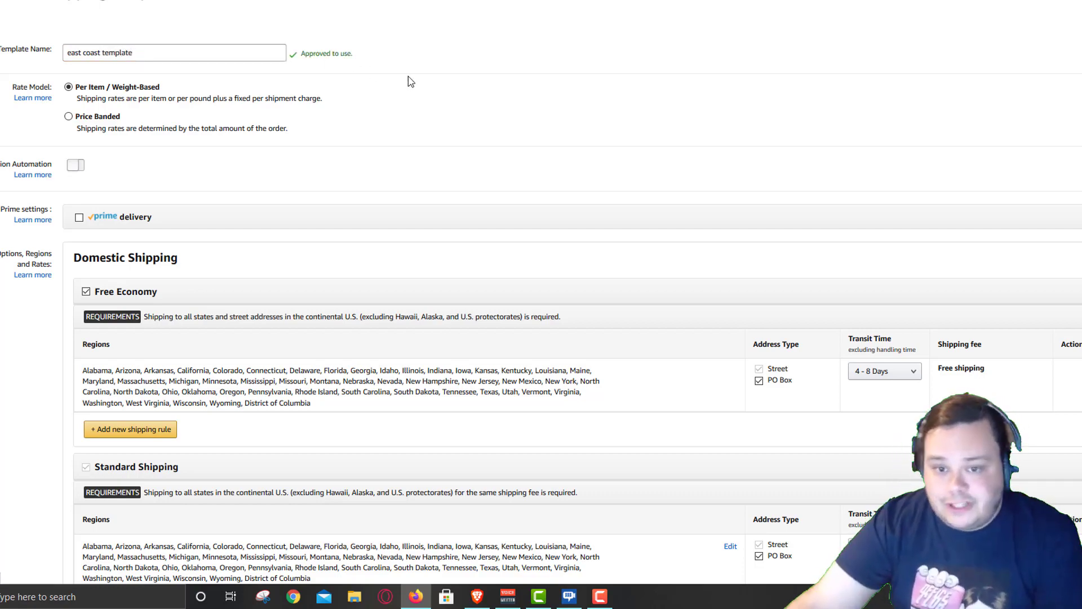
# Disable the Two-Day Delivery and Expedited Shipping options under Domestic Shipping and confirm both removals.
pyautogui.scroll(-7, 344, 130)
pyautogui.scroll(-3, 324, 260)
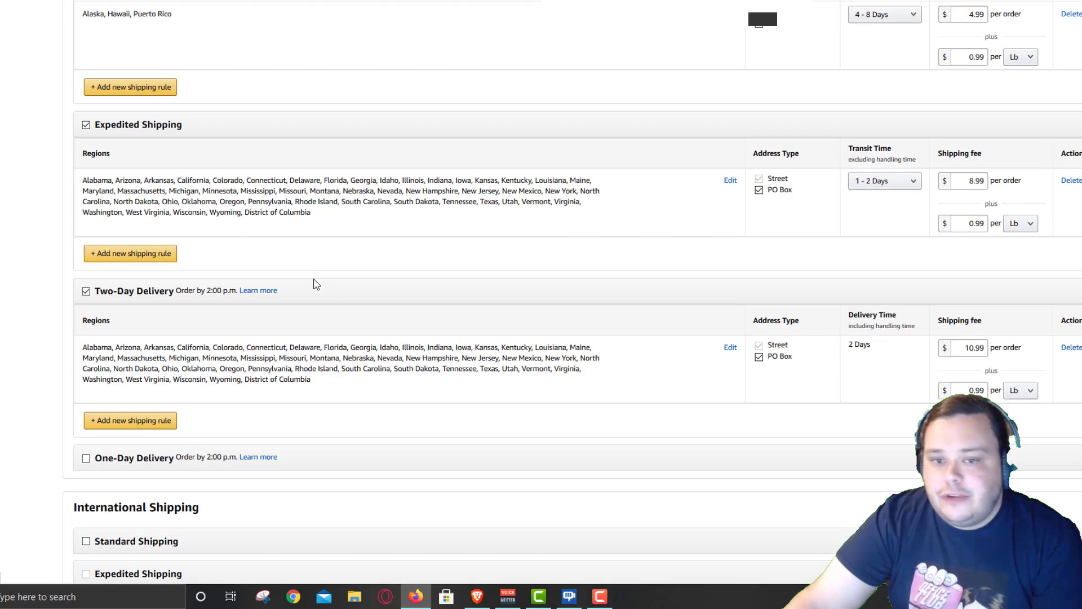
pyautogui.click(86, 291)
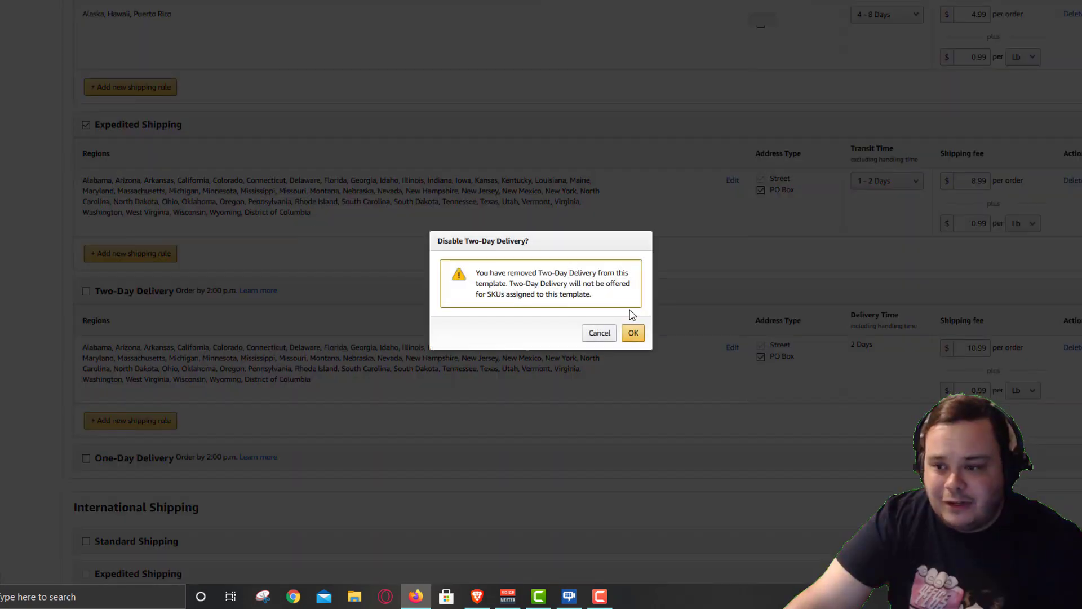
pyautogui.press('Return')
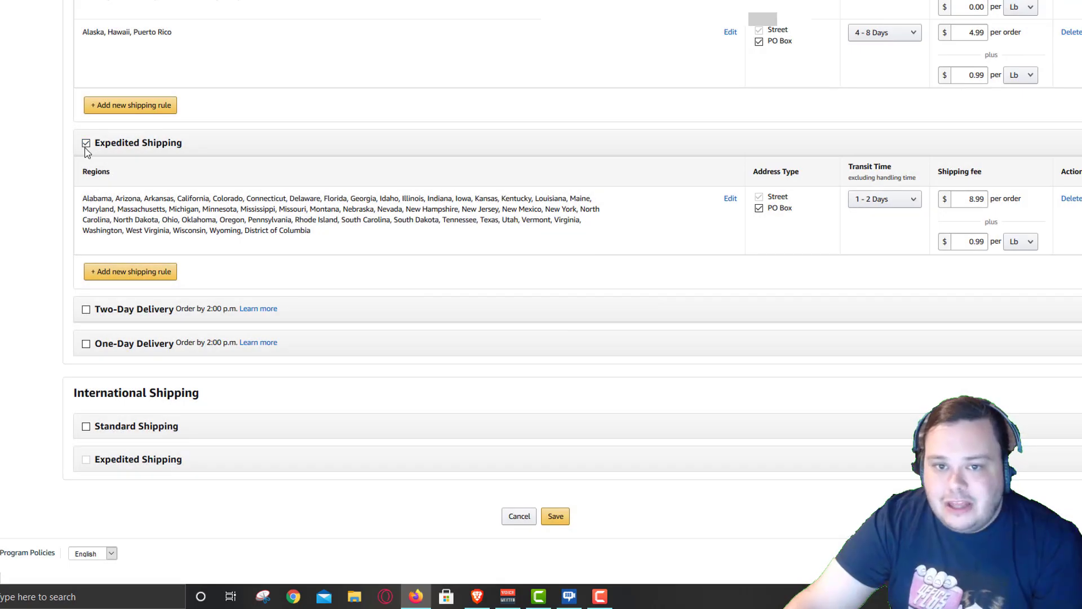
pyautogui.click(86, 143)
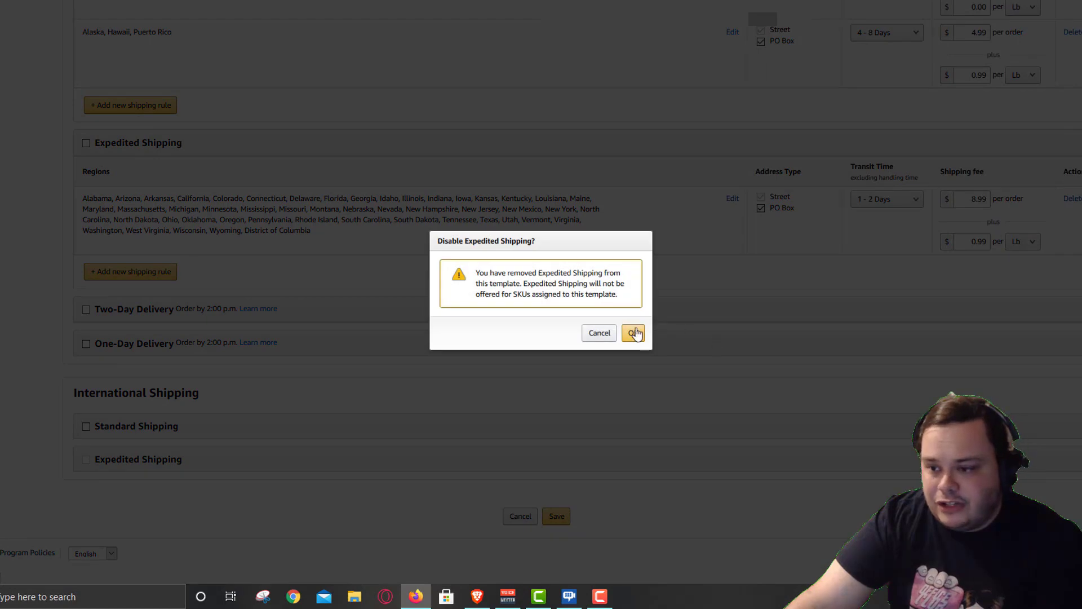
pyautogui.click(632, 334)
# Disable the Free Economy option under Domestic Shipping and confirm its removal from the template.
pyautogui.scroll(3, 273, 271)
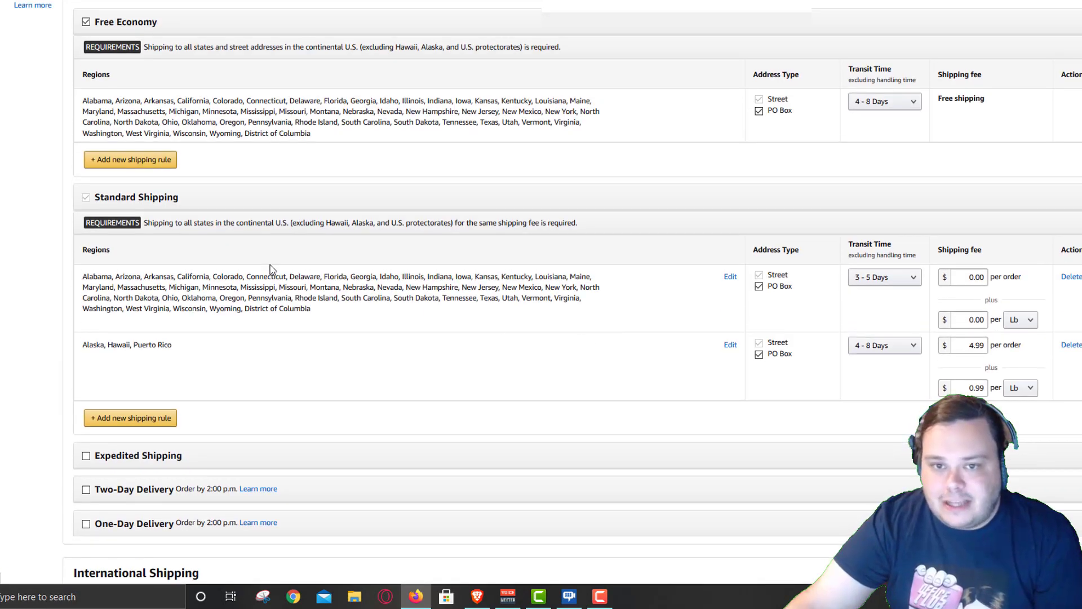
pyautogui.scroll(1, 97, 144)
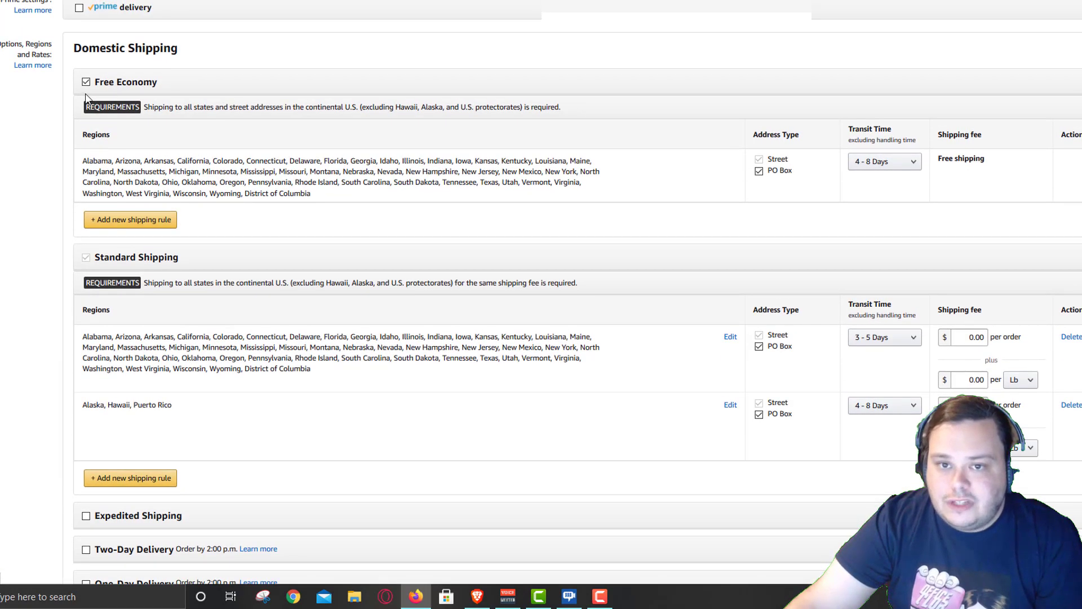
pyautogui.scroll(-4, 558, 346)
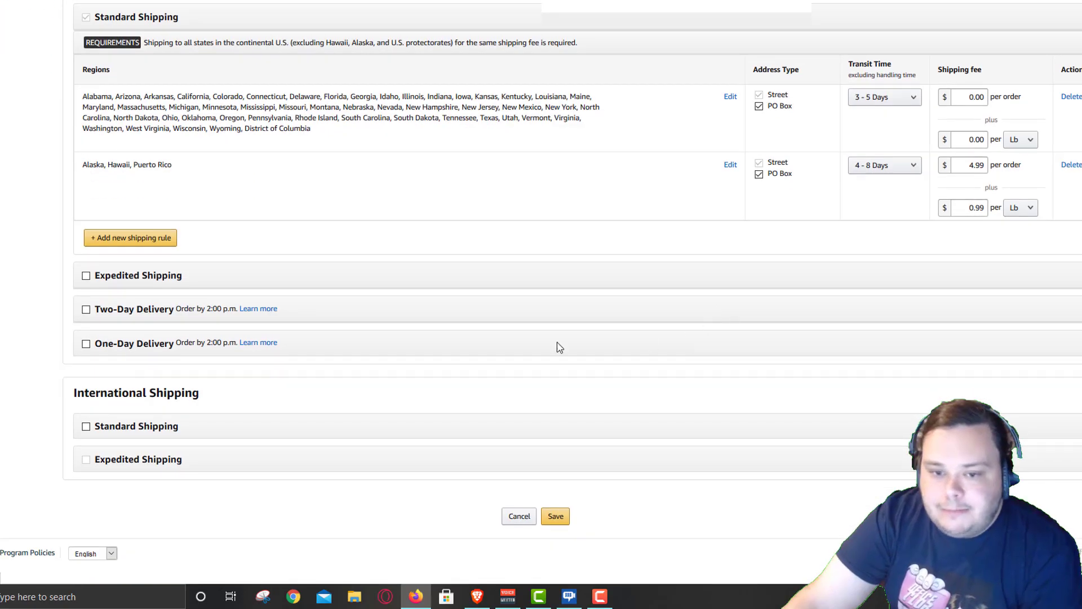
pyautogui.scroll(3, 271, 364)
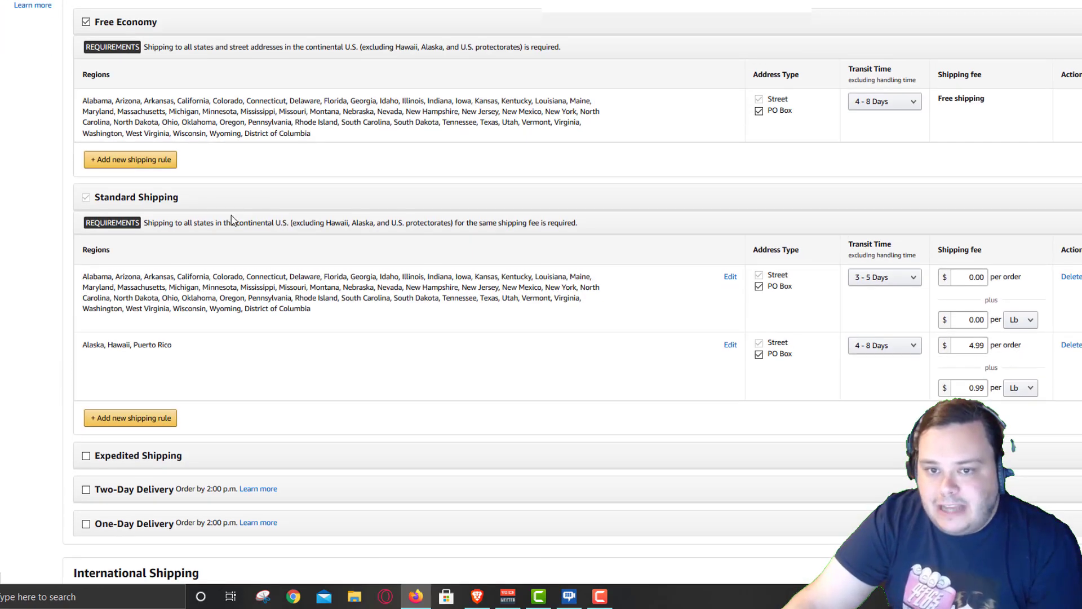
pyautogui.click(86, 22)
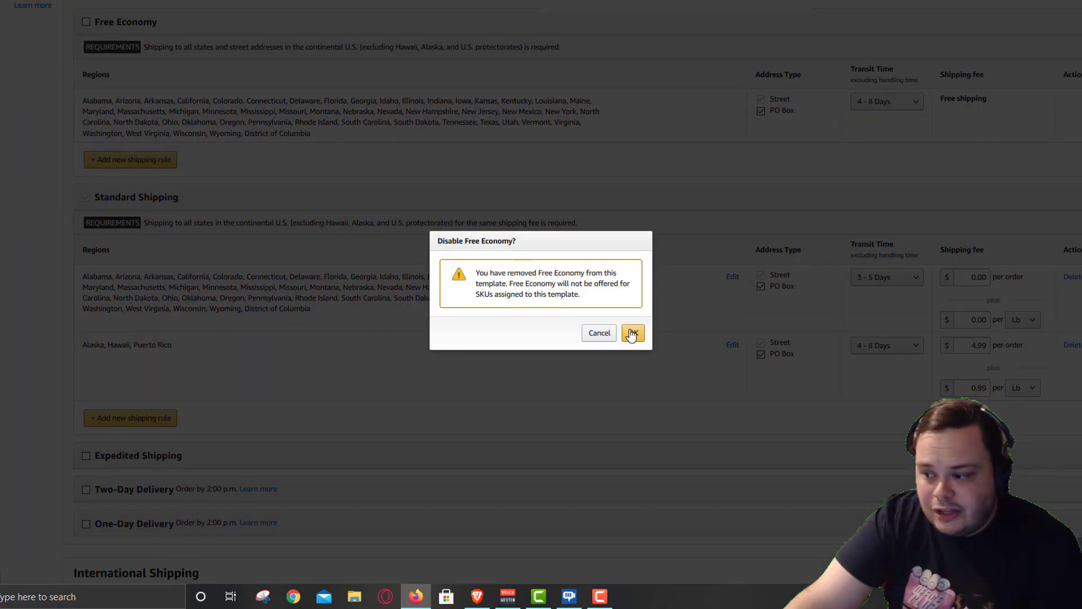
pyautogui.click(632, 333)
pyautogui.scroll(6, 541, 377)
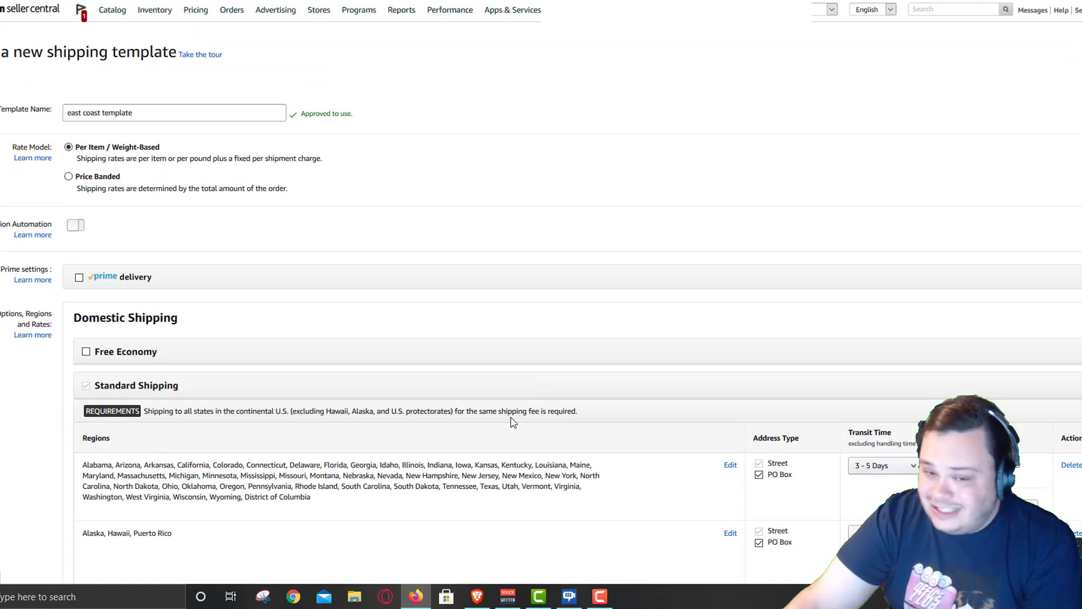
pyautogui.scroll(-4, 512, 422)
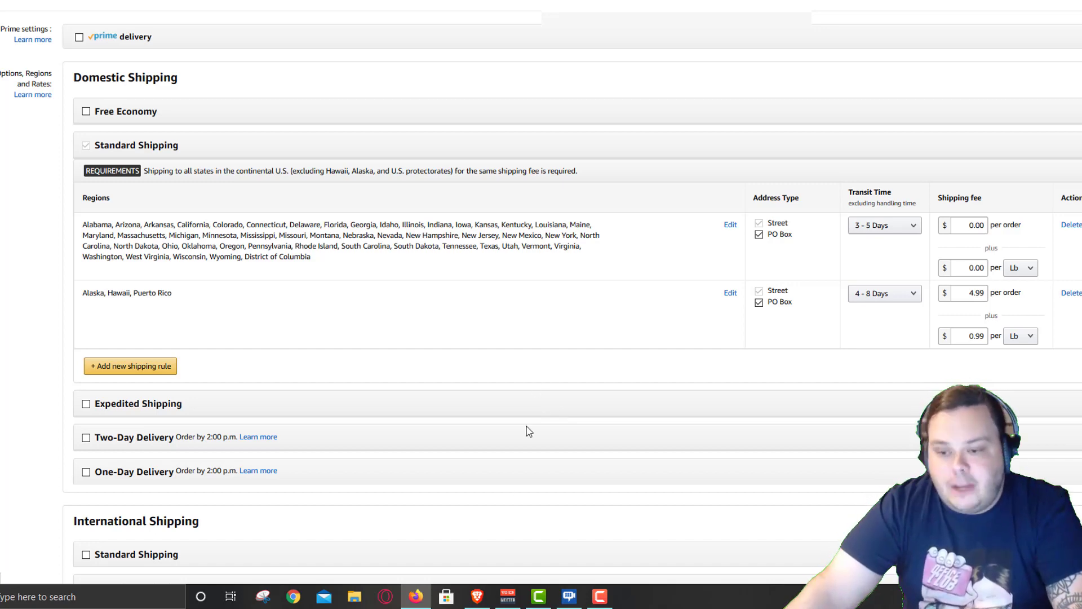
pyautogui.click(599, 597)
pyautogui.click(599, 596)
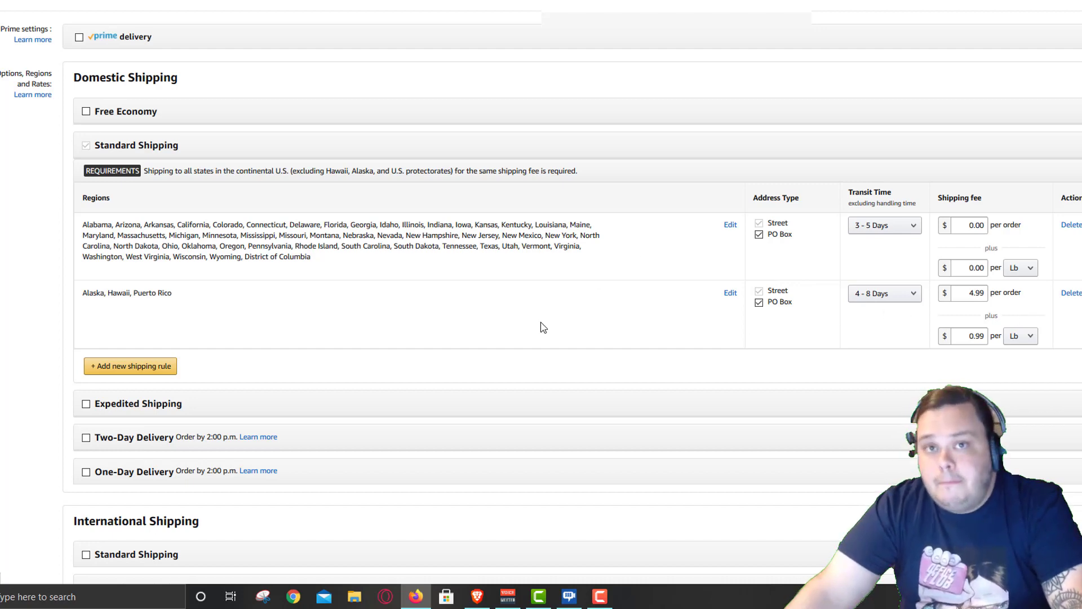
# Examine the USPS shipping zones for different origins on the interactive map and enter the origin ZIP code prefix.
pyautogui.hotkey('ctrl', 'Tab')
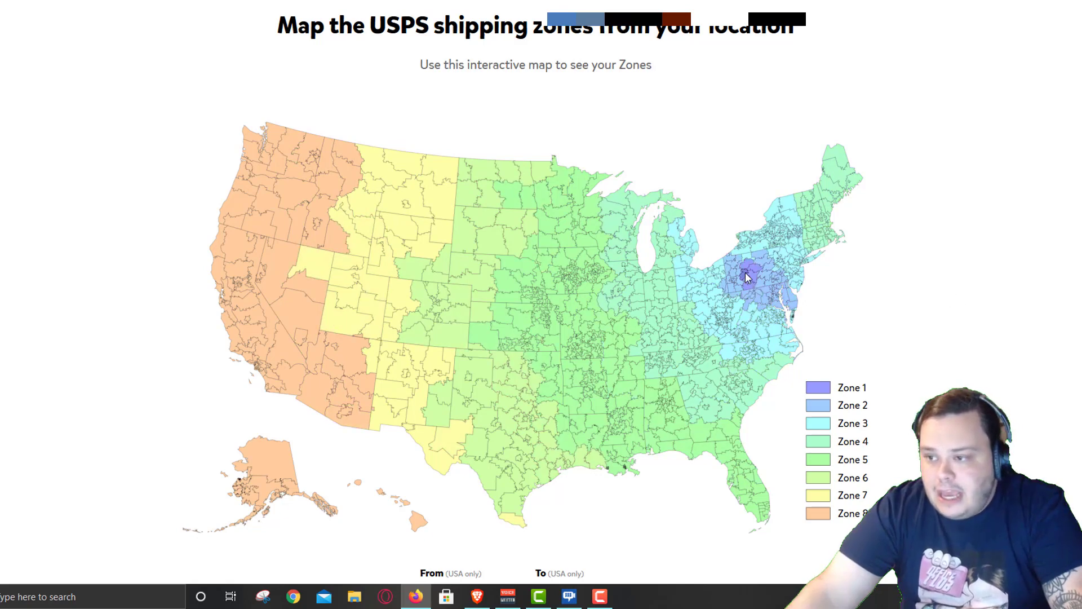
pyautogui.scroll(-2, 528, 413)
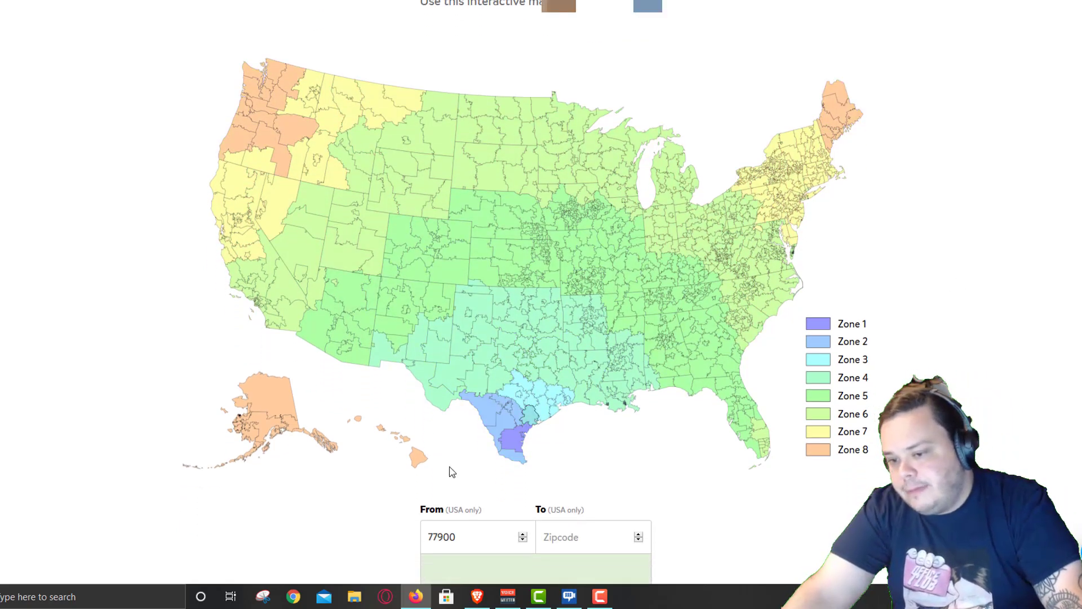
pyautogui.scroll(2, 917, 234)
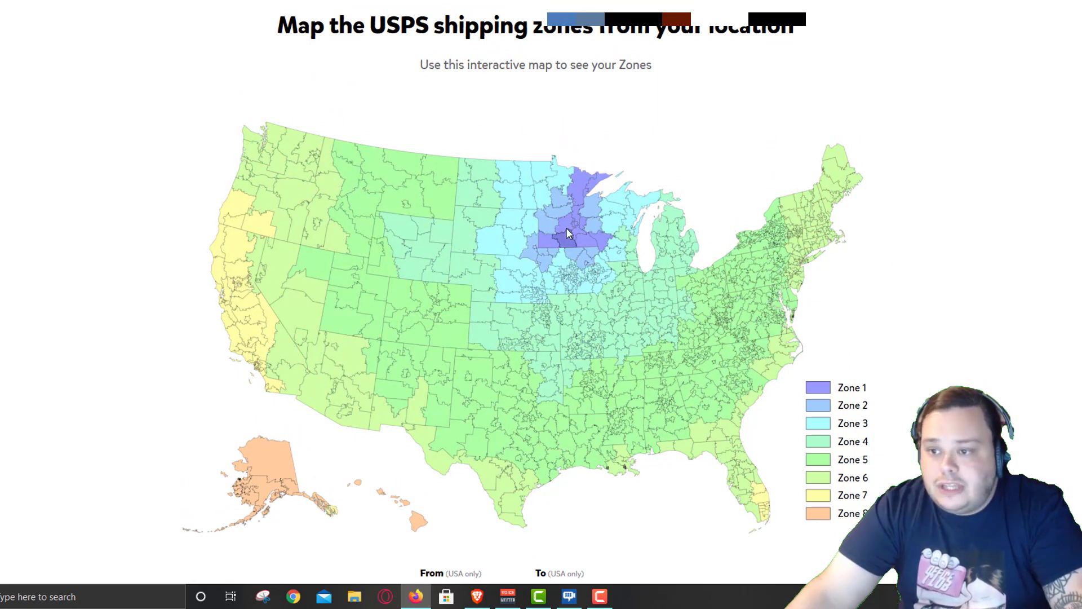
pyautogui.scroll(-1, 584, 255)
pyautogui.scroll(-3, 584, 255)
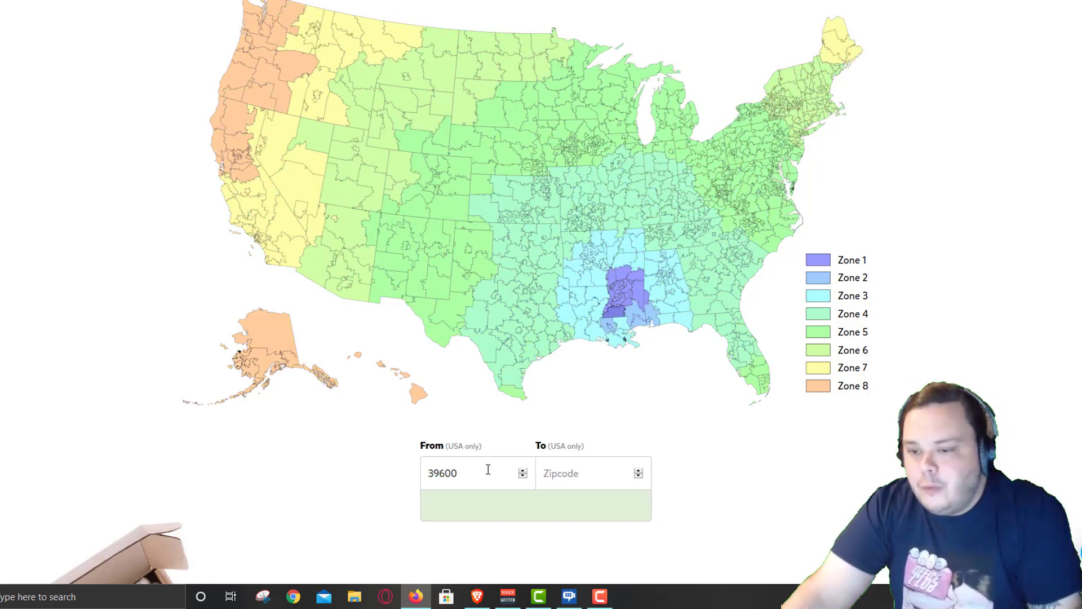
pyautogui.write('166')
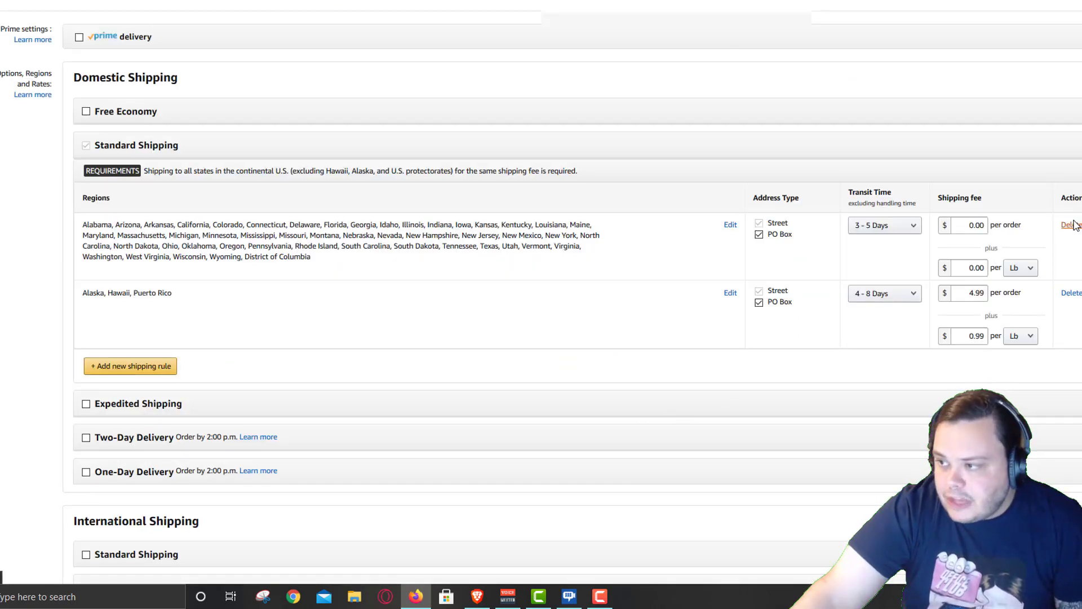
# Delete both Standard Shipping region rules, the continental states and the Alaska, Hawaii and Puerto Rico one, confirming each removal.
pyautogui.click(1069, 225)
pyautogui.click(634, 336)
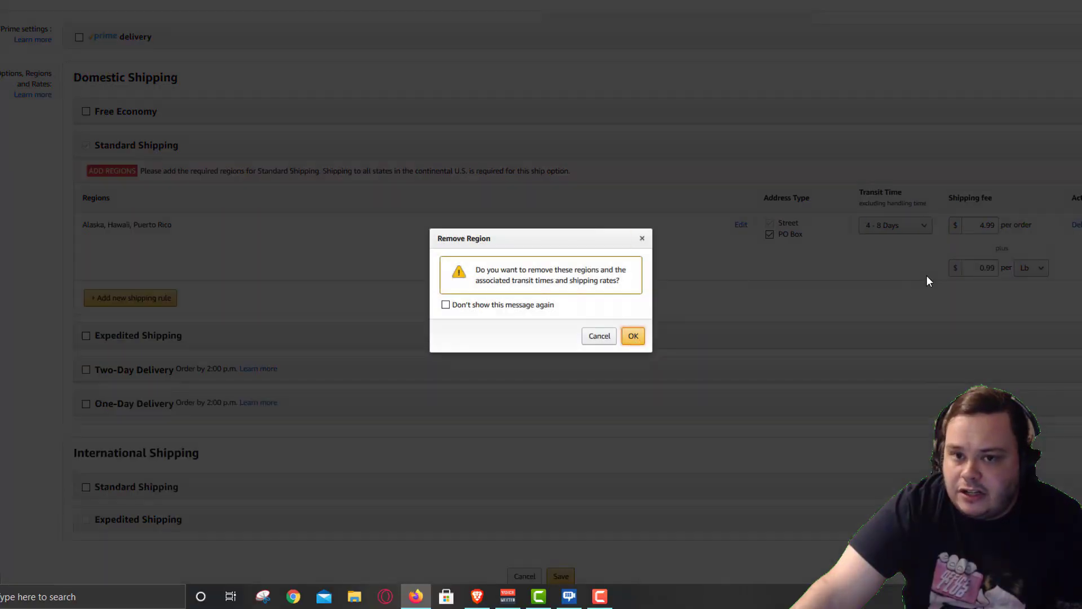
pyautogui.moveTo(1034, 280); pyautogui.dragTo(1071, 243)
pyautogui.click(1071, 243)
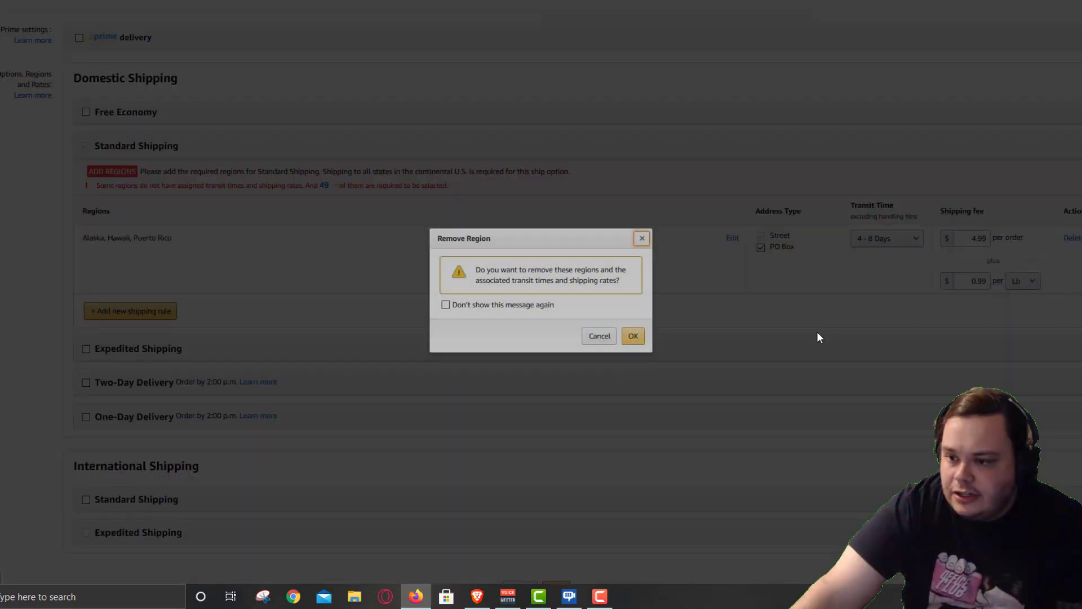
pyautogui.click(634, 336)
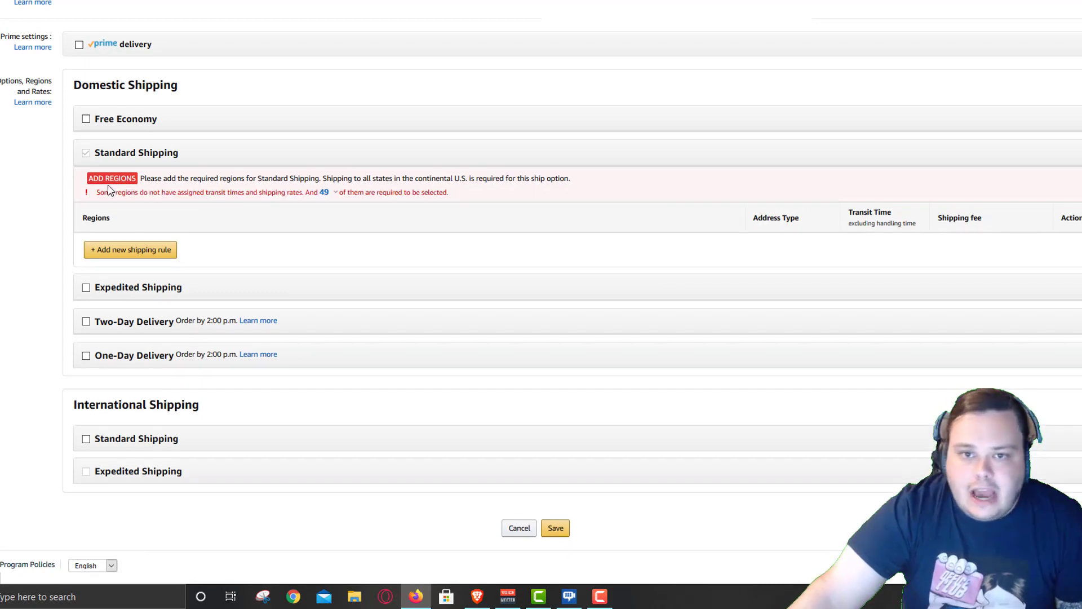
pyautogui.click(97, 123)
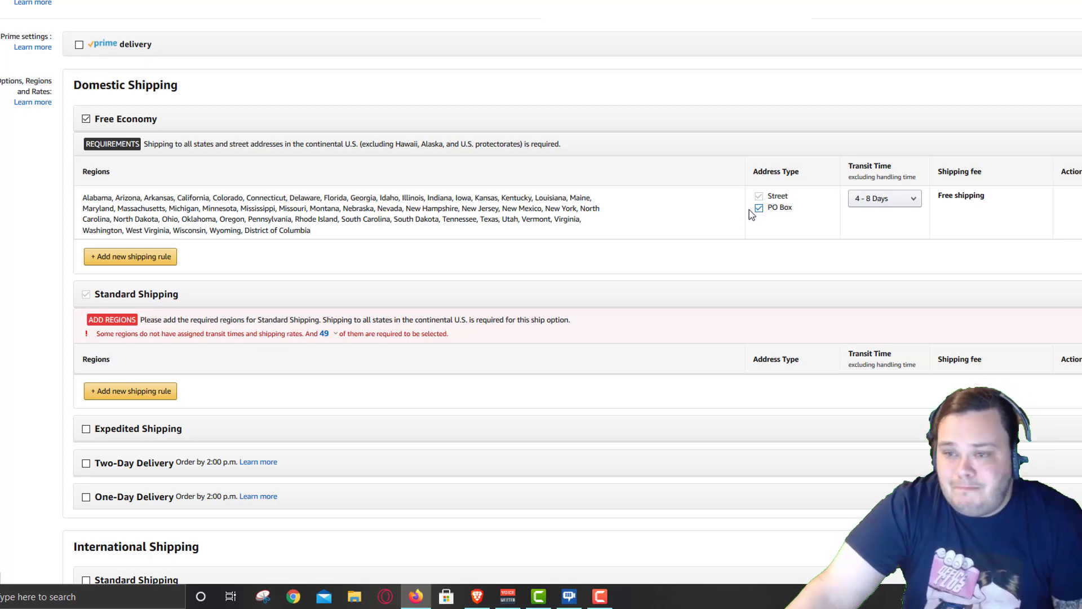
pyautogui.click(86, 119)
pyautogui.click(633, 333)
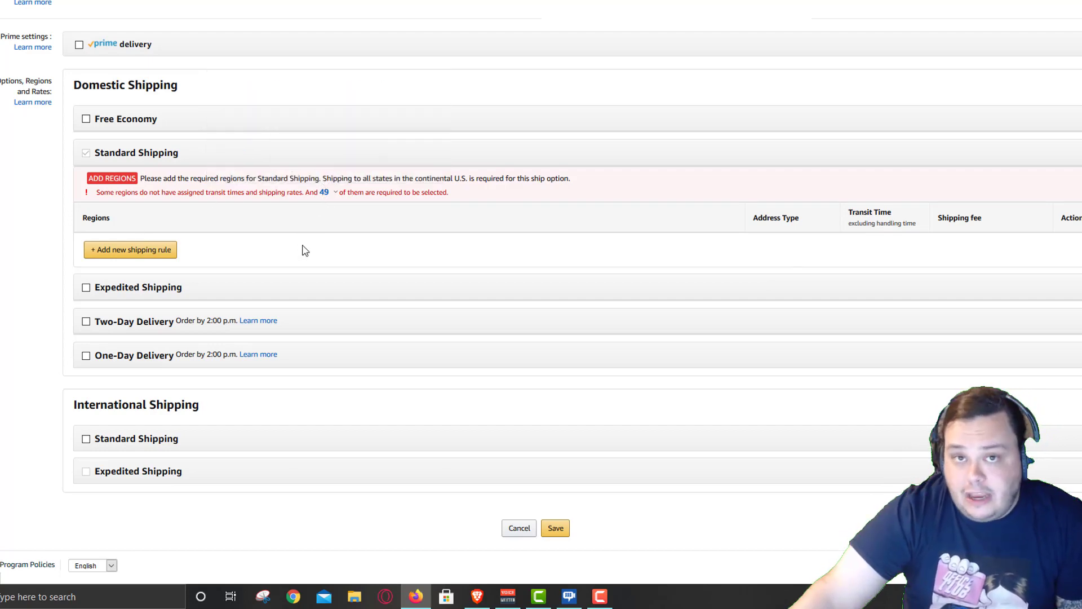
# Start a Standard Shipping rule covering the North East except Maine, plus Maryland, Delaware, Virginia, West Virginia and Kentucky.
pyautogui.click(143, 250)
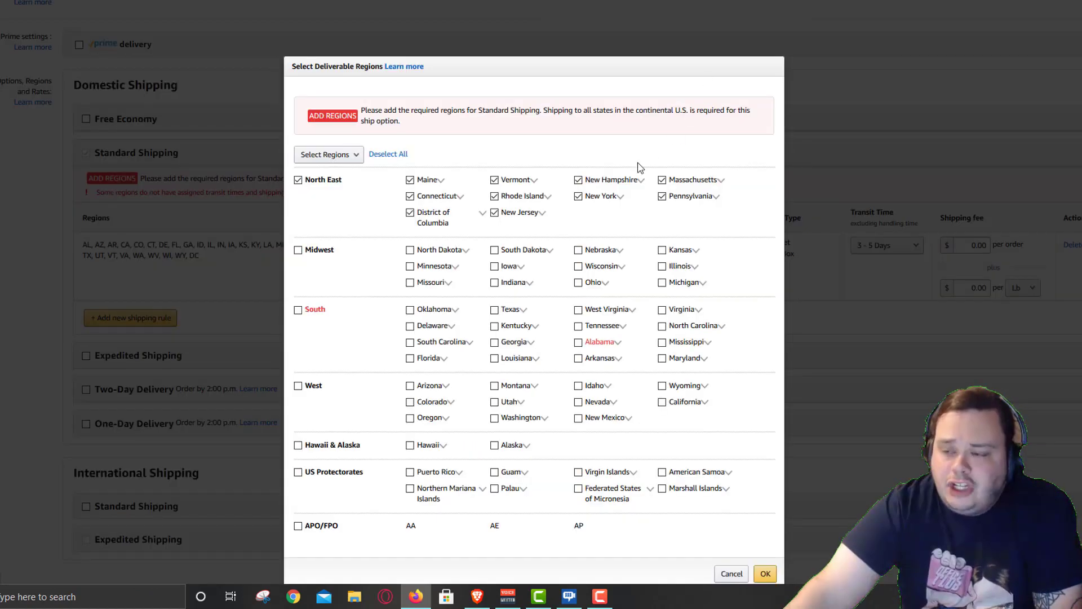
pyautogui.click(409, 181)
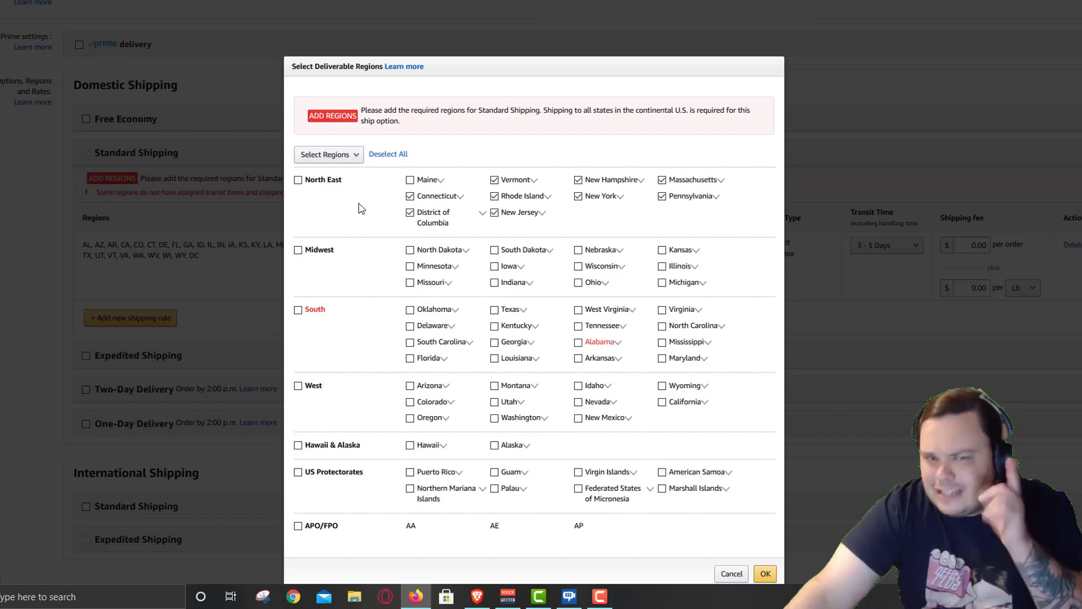
pyautogui.scroll(-2, 361, 226)
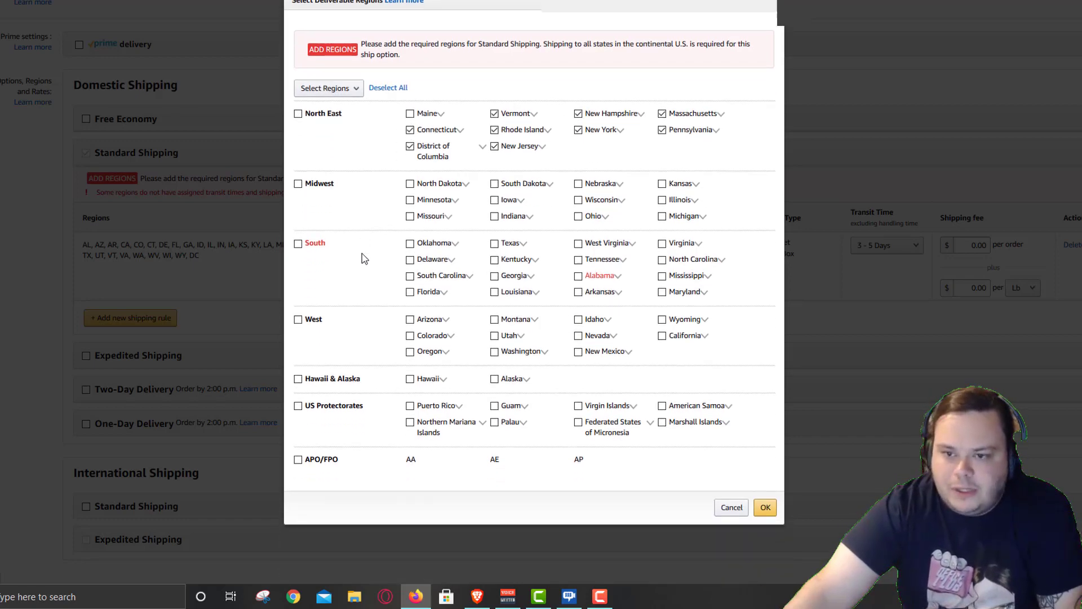
pyautogui.click(661, 292)
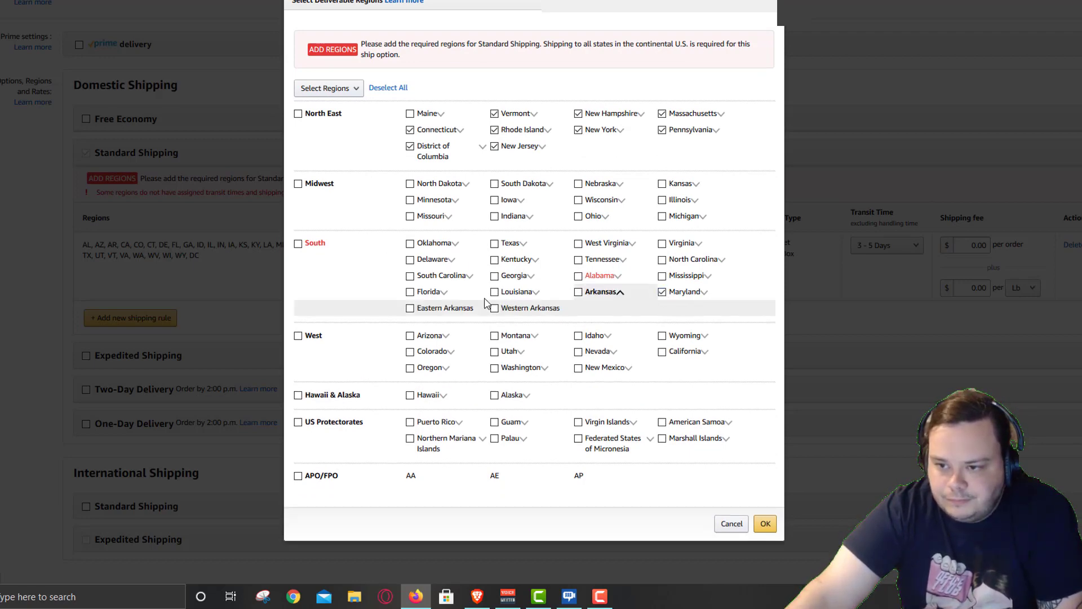
pyautogui.click(410, 259)
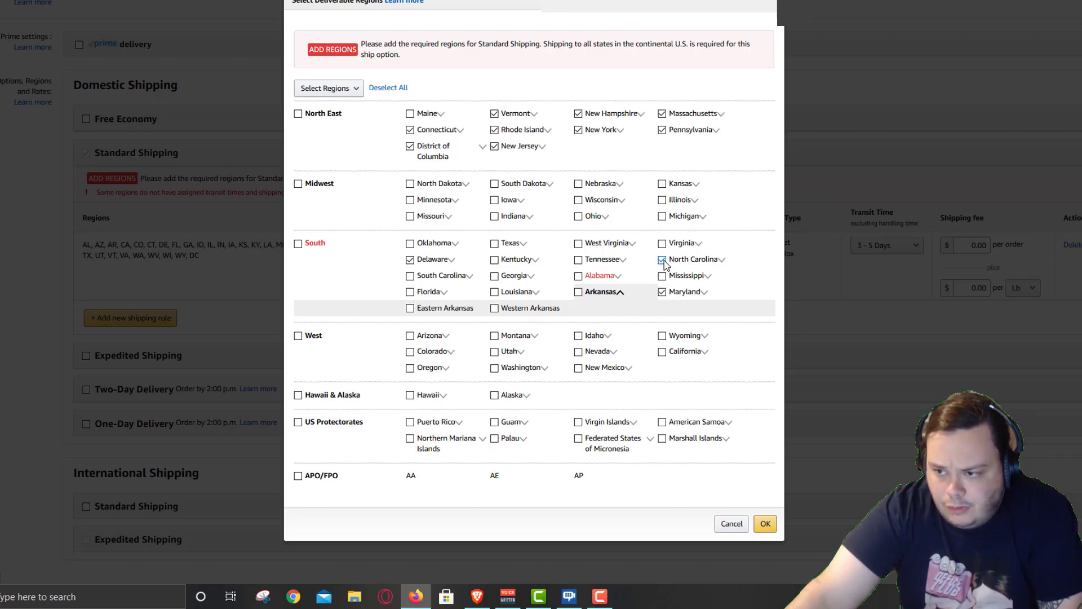
pyautogui.click(663, 260)
pyautogui.click(662, 243)
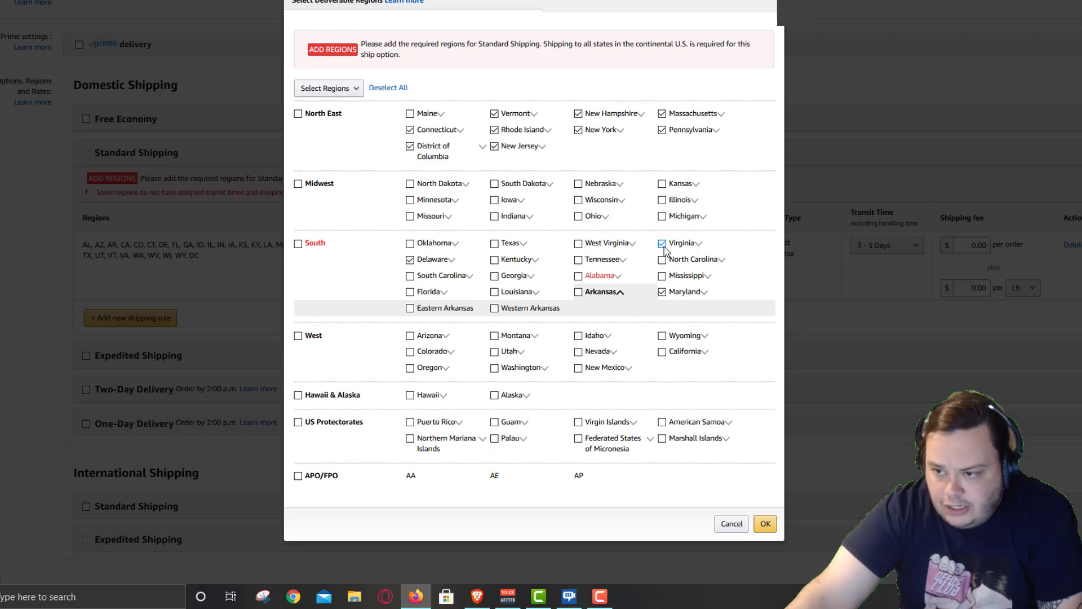
pyautogui.click(578, 244)
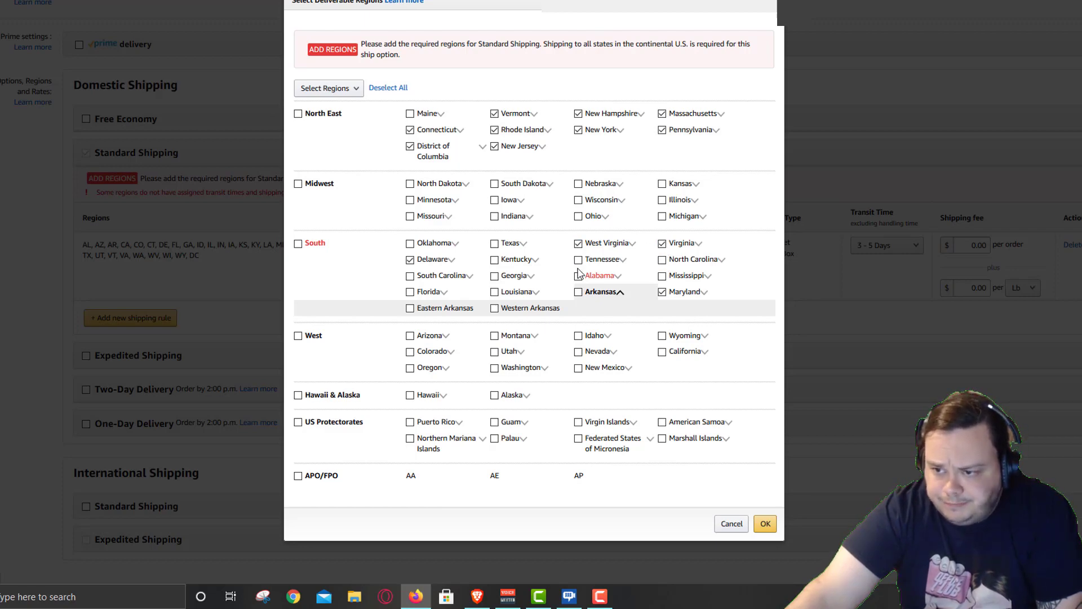
pyautogui.click(495, 261)
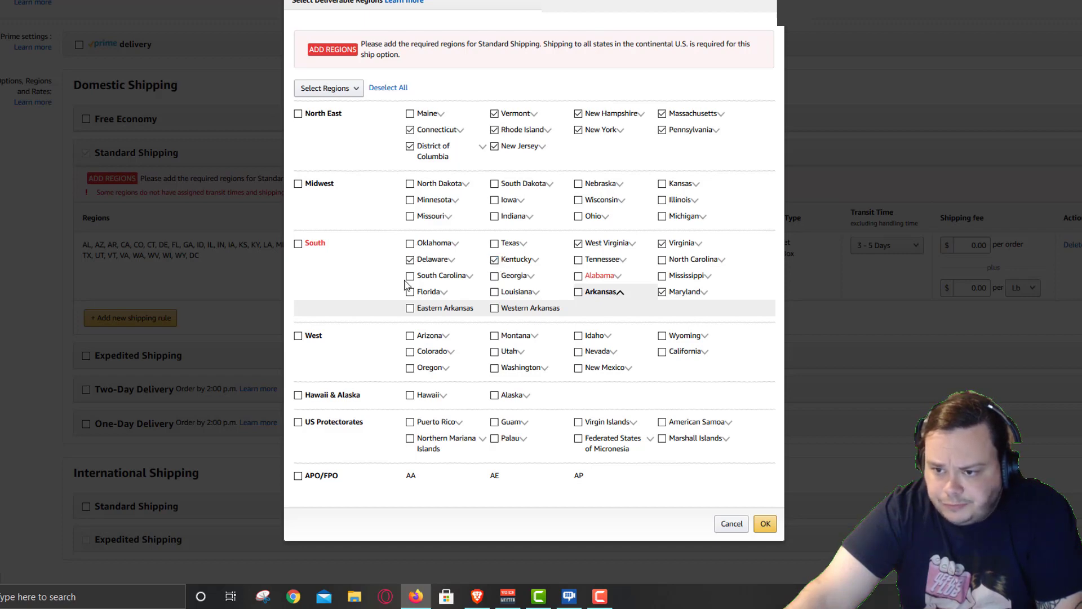
pyautogui.rightClick(442, 307)
pyautogui.click(374, 297)
pyautogui.moveTo(391, 273); pyautogui.dragTo(711, 358)
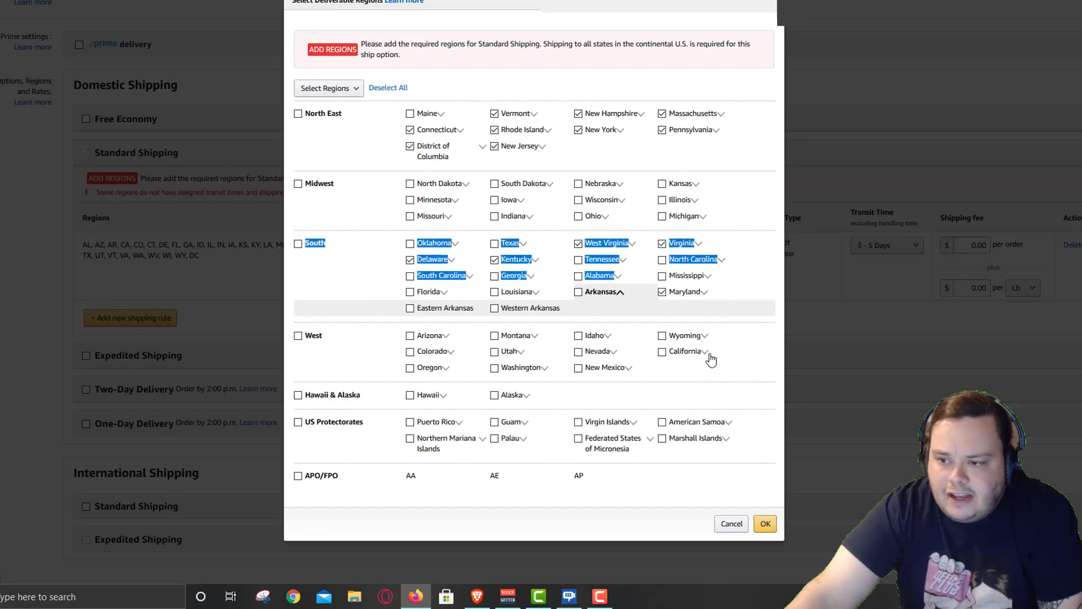
pyautogui.click(722, 368)
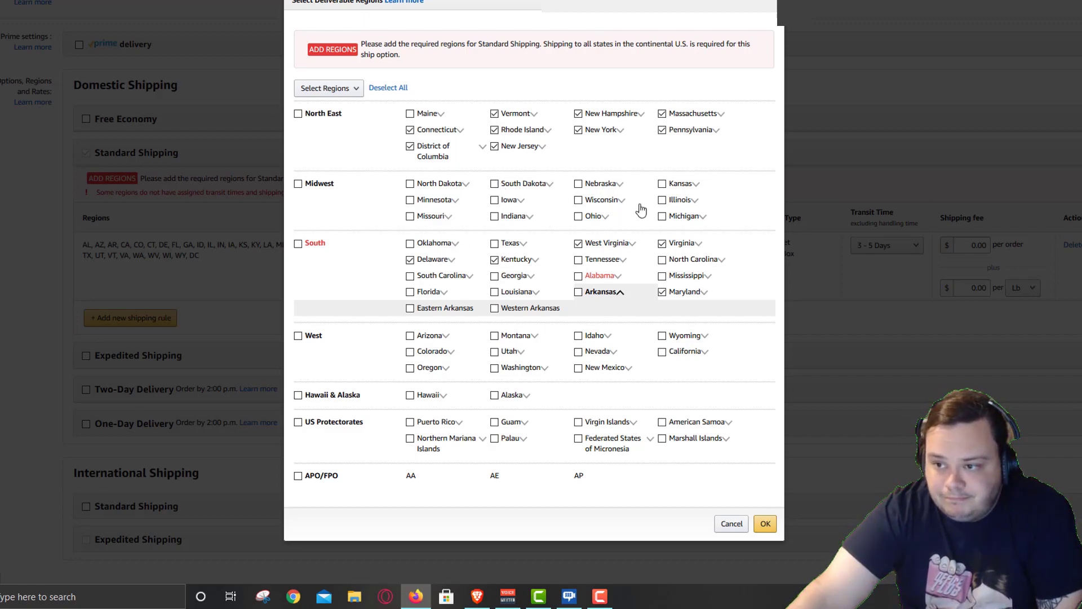
# Add Ohio to the rule's deliverable regions, confirm the selection and set its transit time to 2 - 4 Days.
pyautogui.click(578, 216)
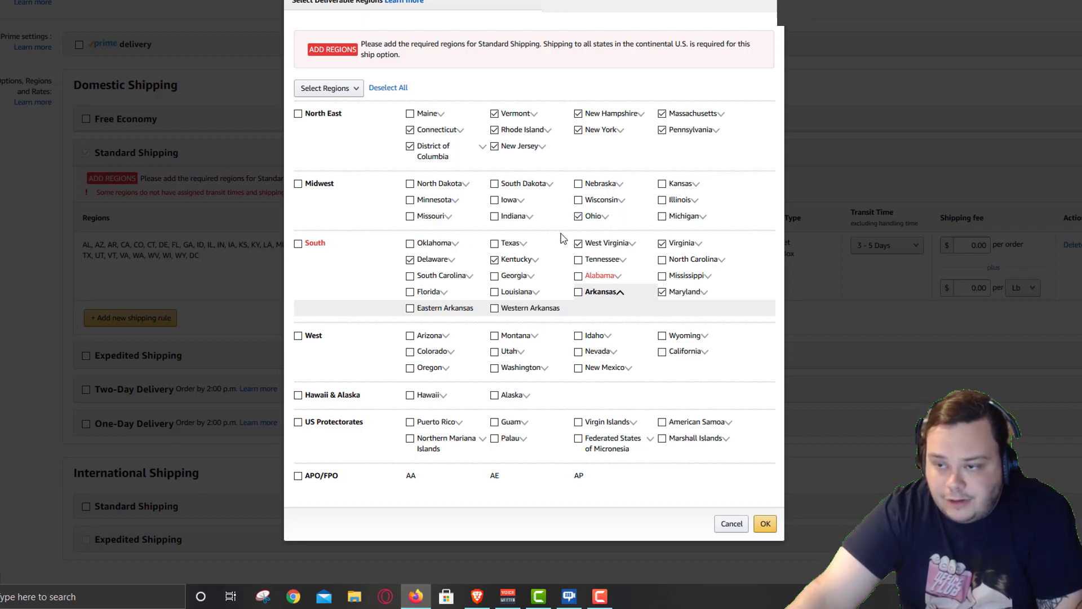
pyautogui.scroll(-1, 556, 229)
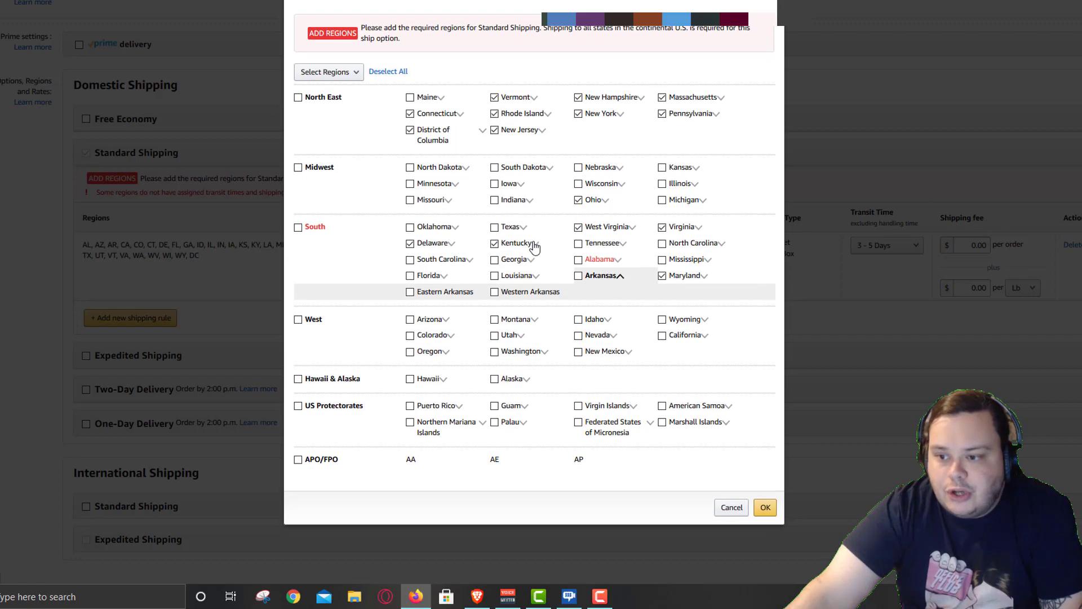
pyautogui.click(765, 508)
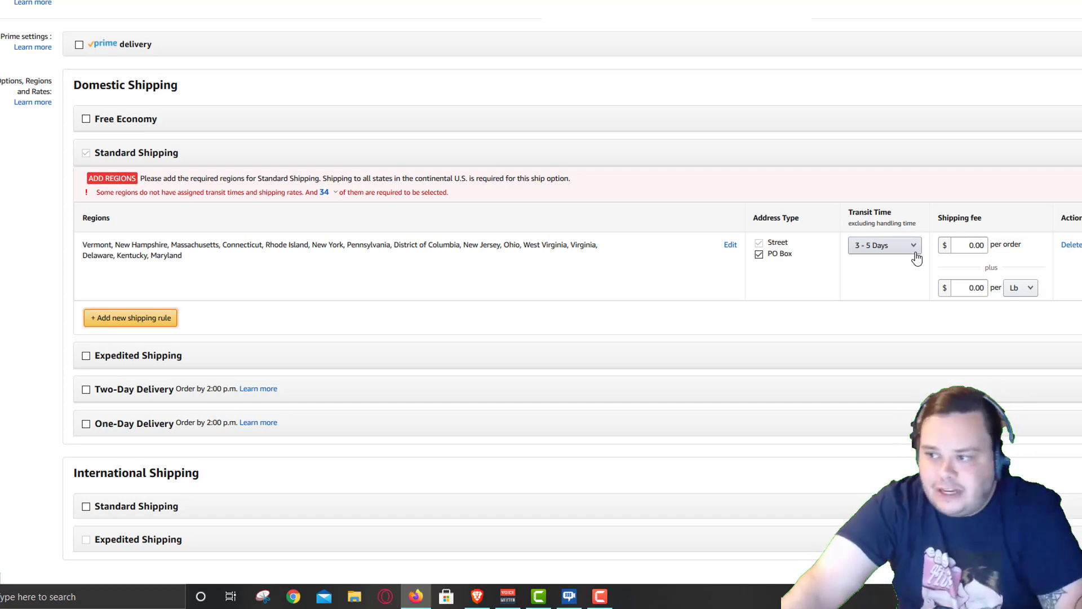
pyautogui.click(916, 257)
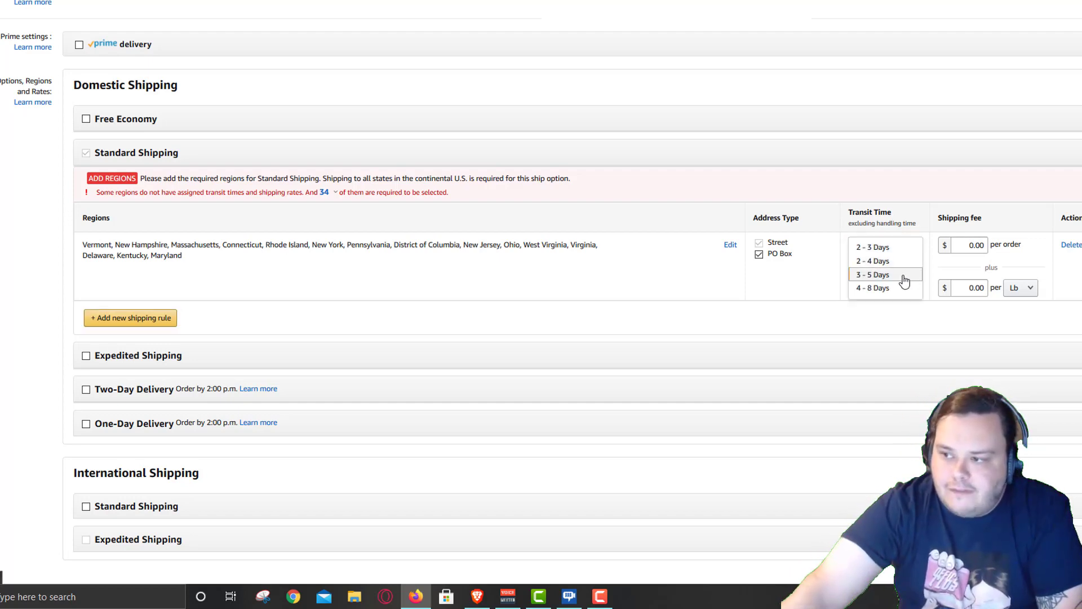
pyautogui.click(897, 263)
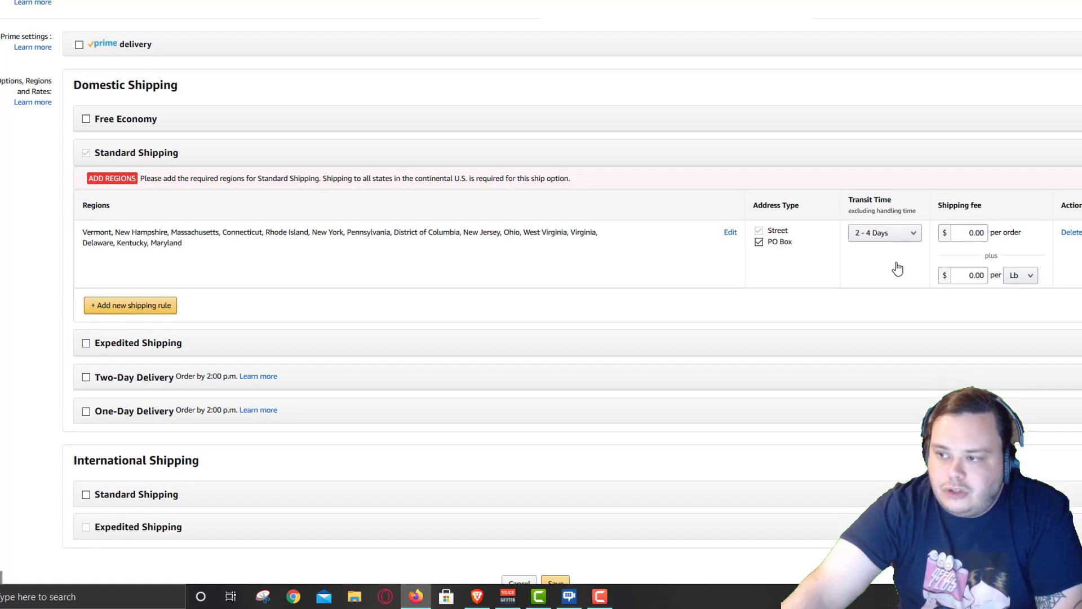
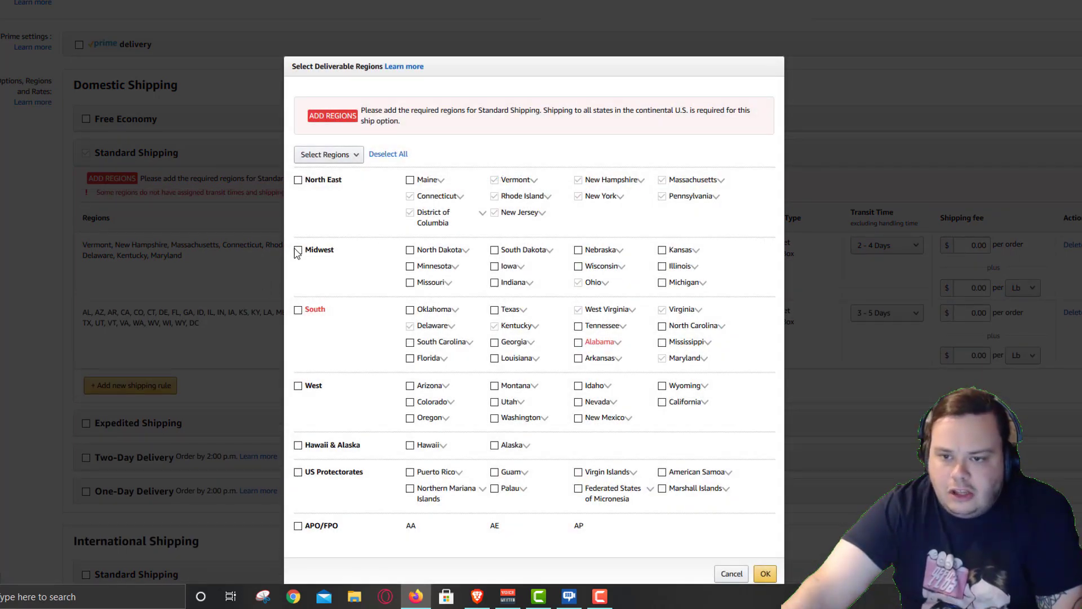
# Add a second Standard Shipping rule for the remaining Midwest, South and North East states with a 3 - 5 Days transit time.
pyautogui.click(297, 250)
pyautogui.click(298, 310)
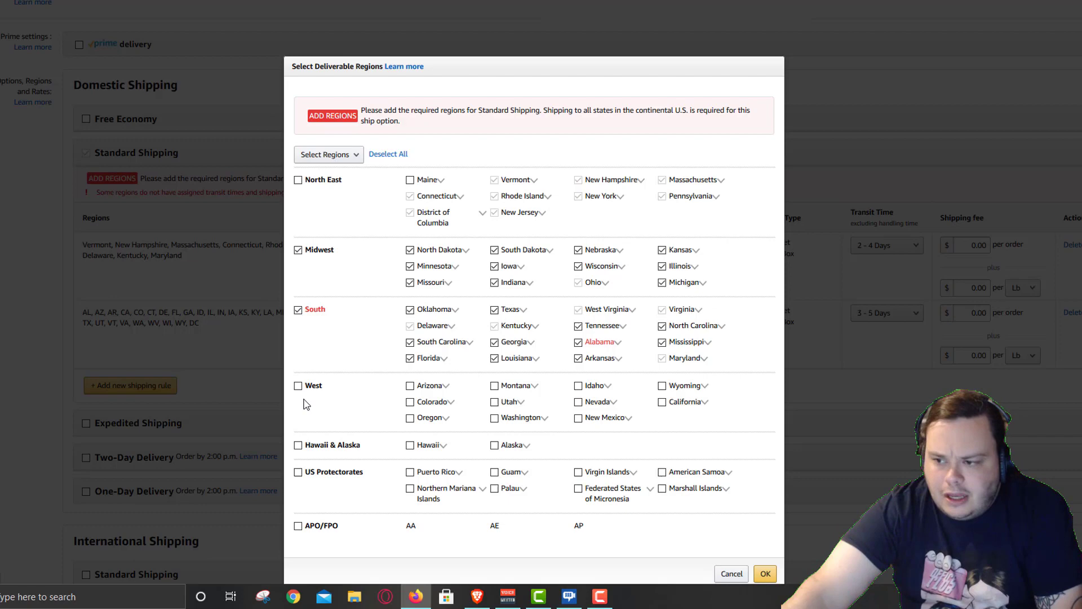
pyautogui.click(298, 180)
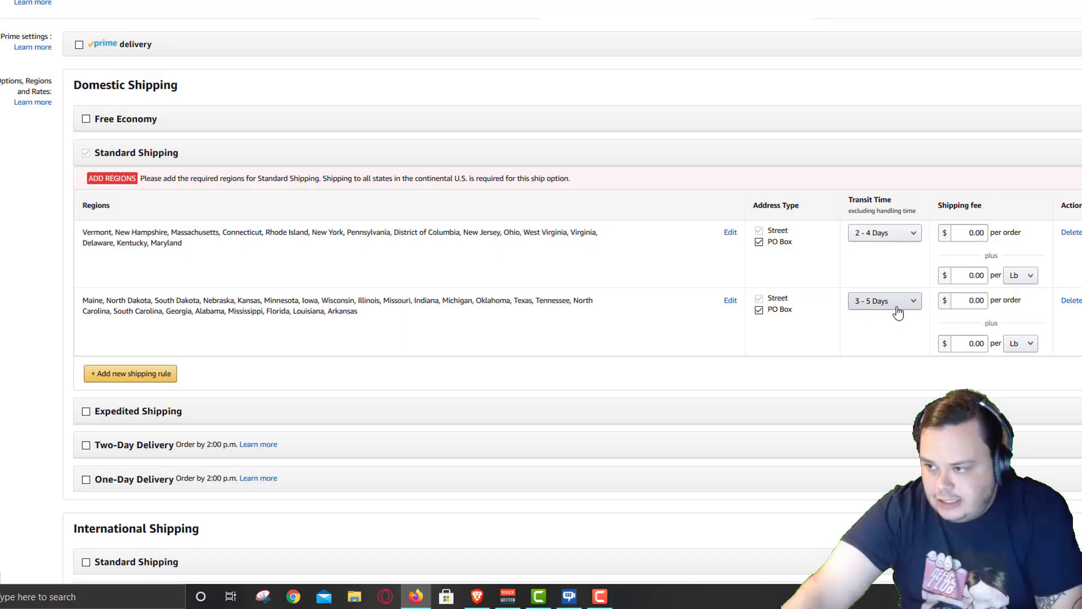
pyautogui.click(897, 312)
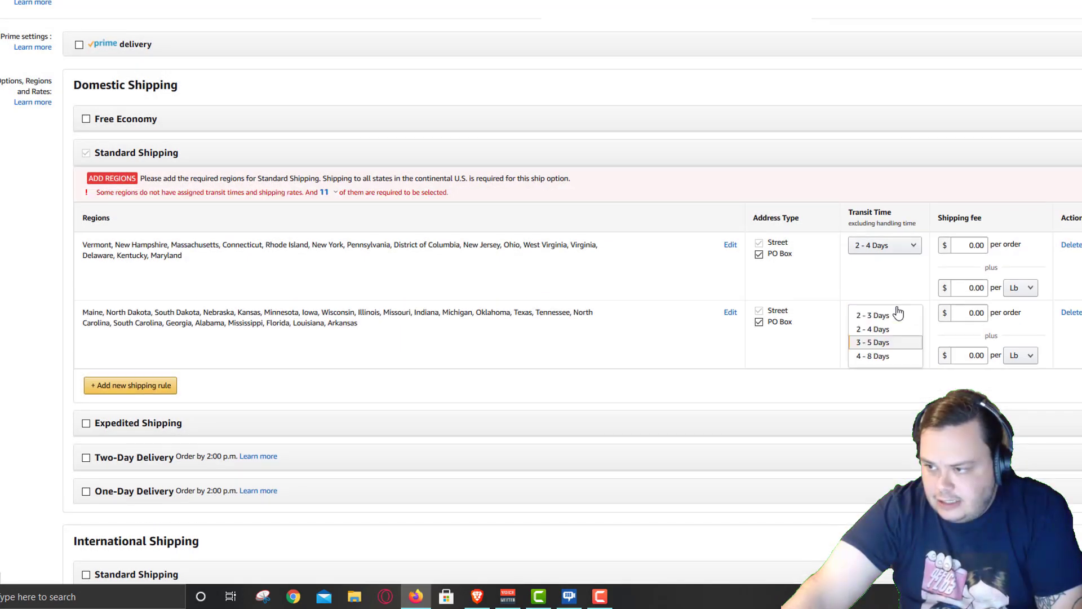
pyautogui.click(879, 342)
# Add a third Standard Shipping rule for all West states and set its transit time to 4 - 8 Days.
pyautogui.click(131, 385)
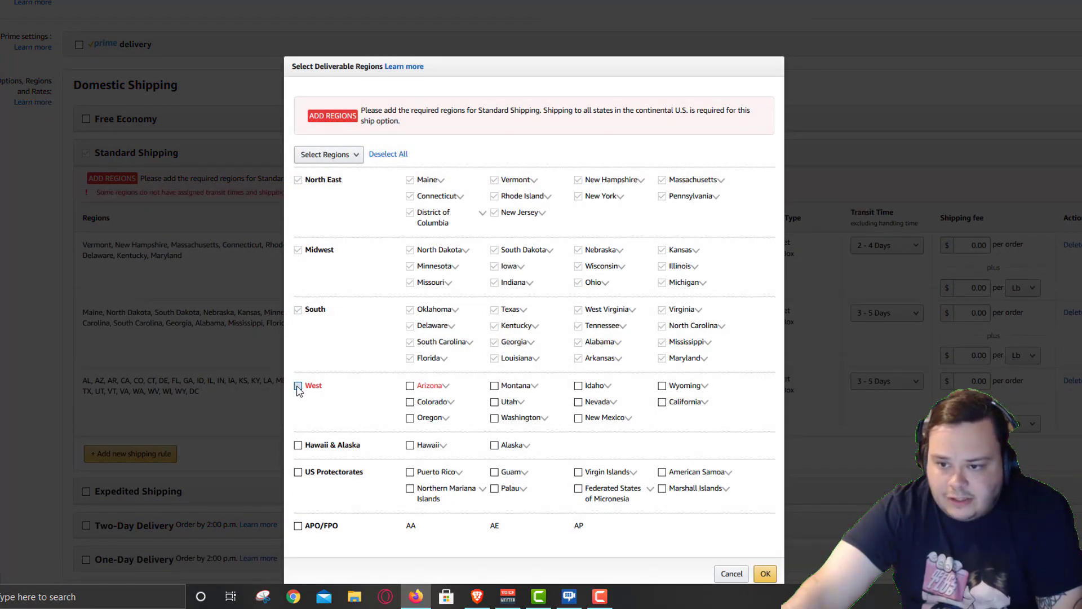
pyautogui.click(299, 387)
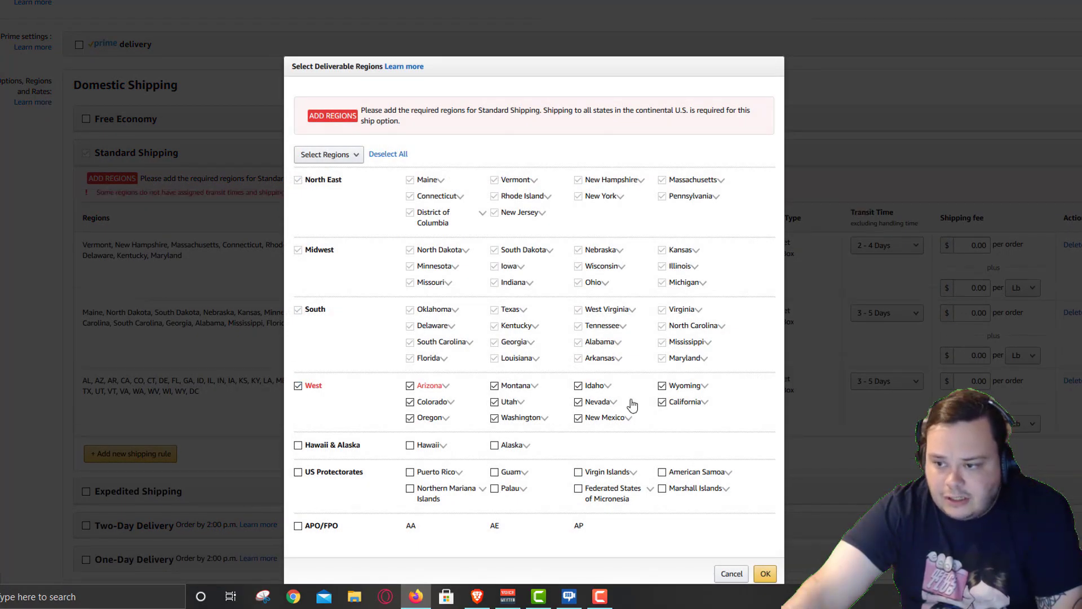
pyautogui.scroll(-1, 631, 401)
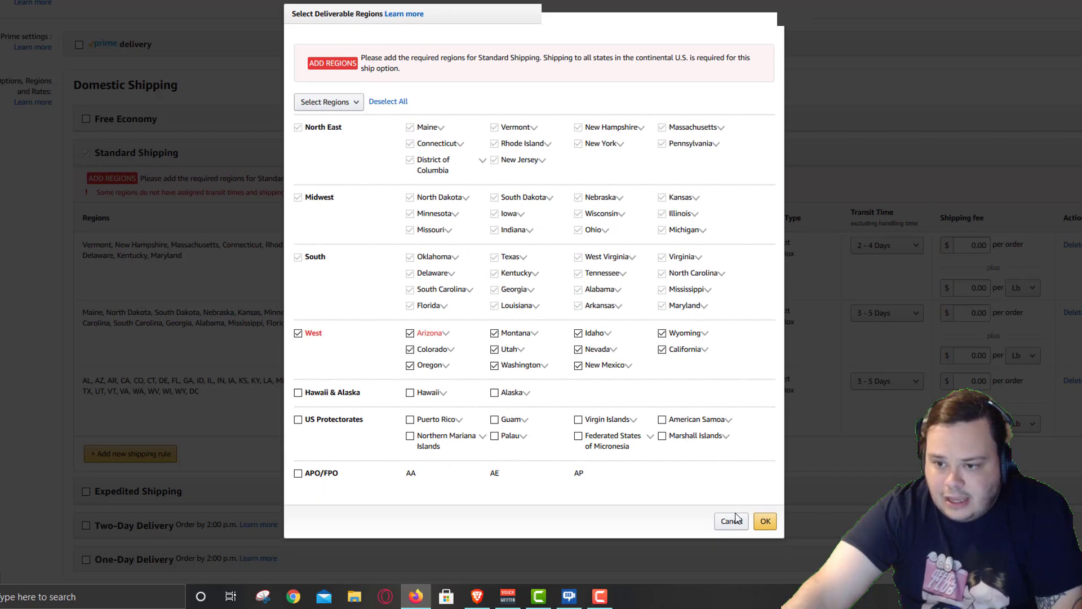
pyautogui.click(765, 522)
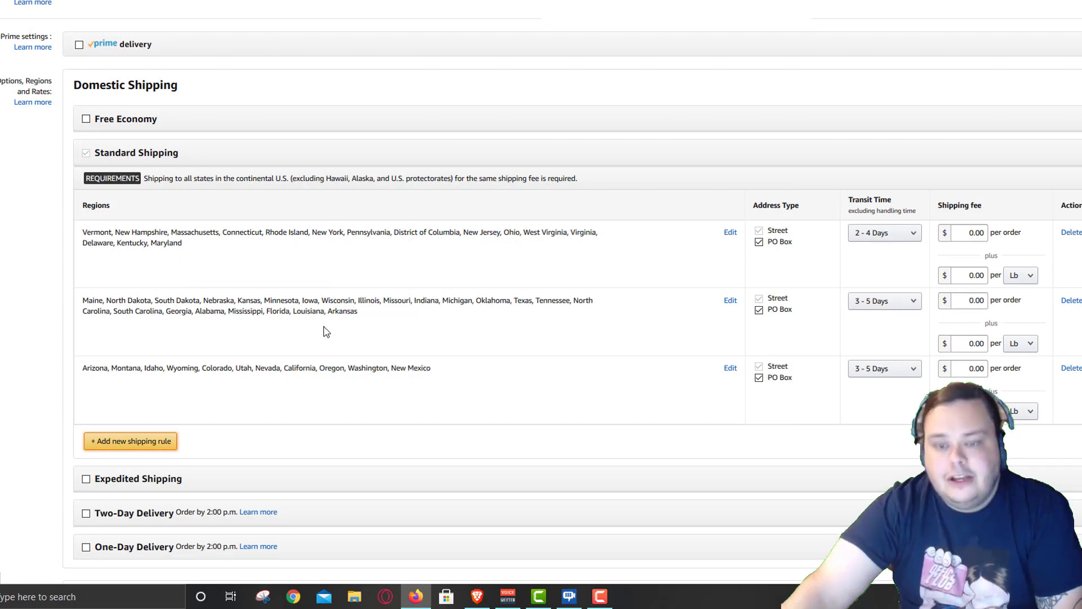
pyautogui.click(855, 371)
pyautogui.click(868, 411)
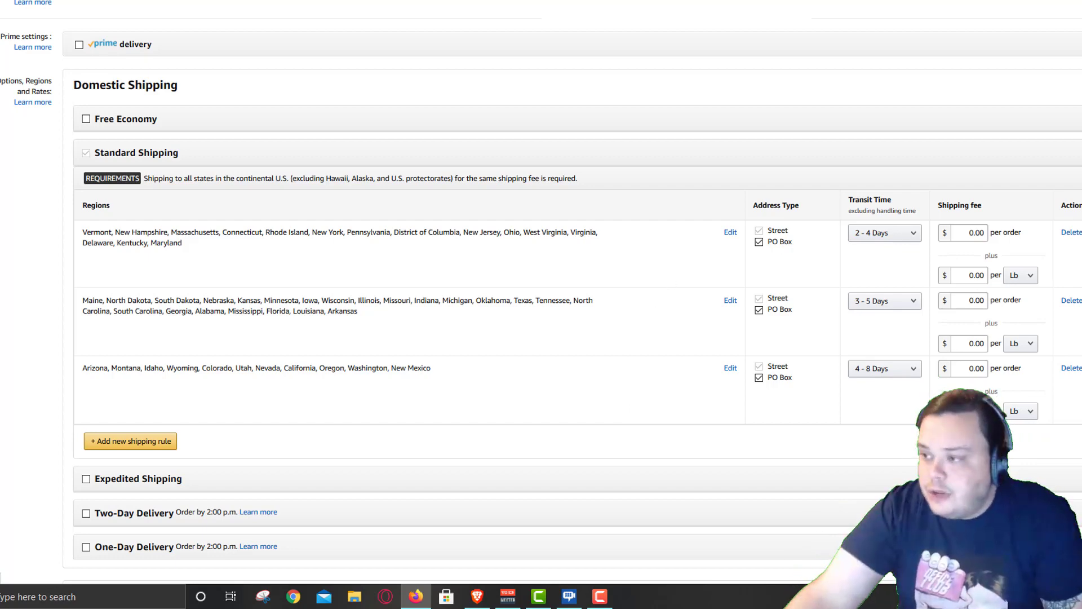
# Review the template name and the three Standard Shipping rules, and save the east coast template.
pyautogui.scroll(-3, 1042, 435)
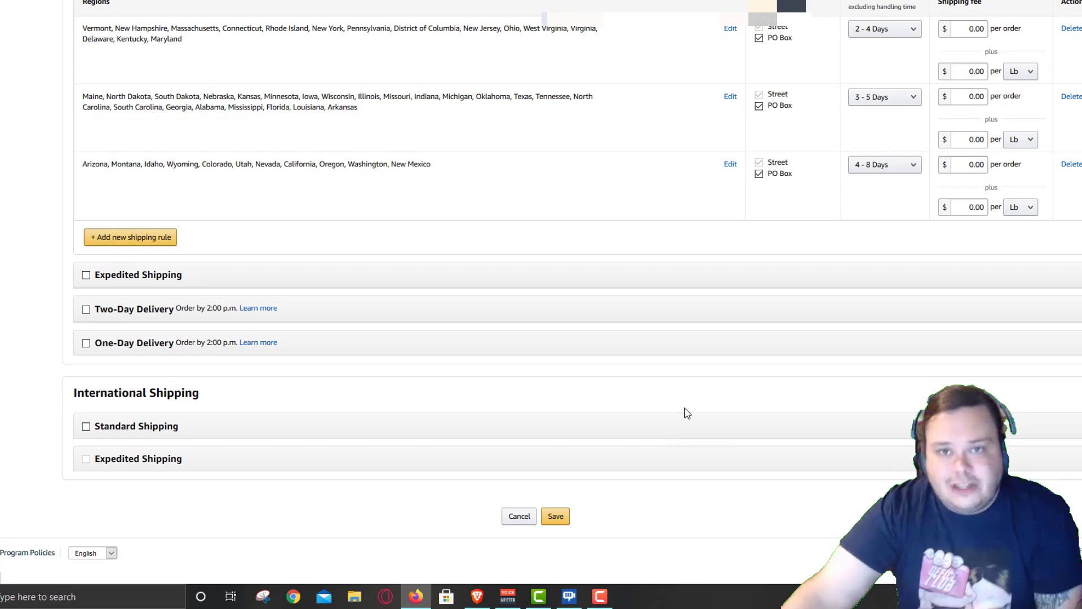
pyautogui.scroll(2, 709, 375)
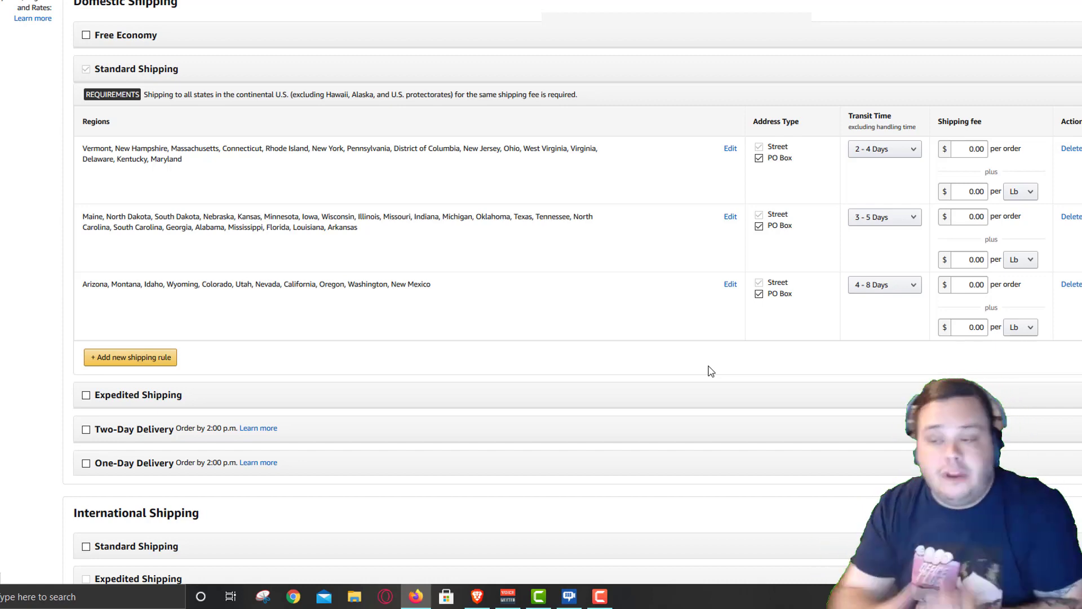
pyautogui.scroll(4, 710, 371)
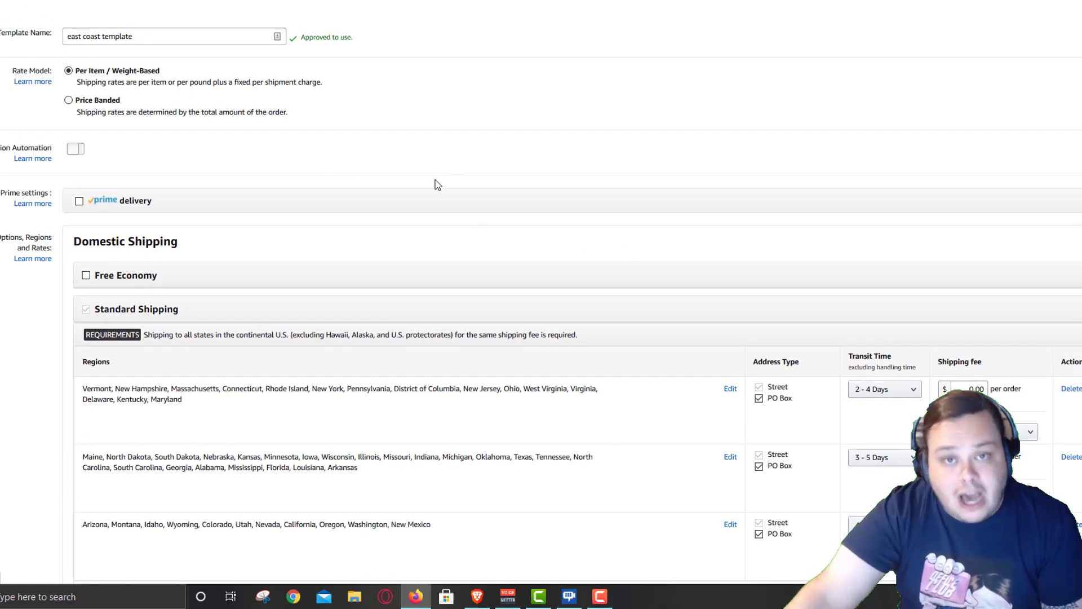
pyautogui.scroll(-6, 620, 438)
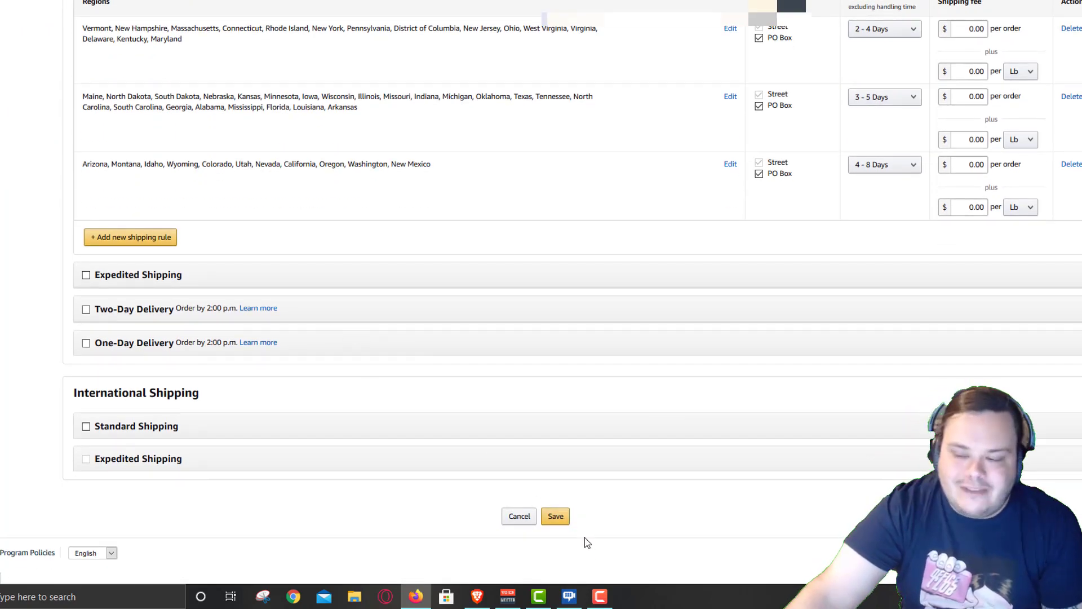
pyautogui.click(558, 527)
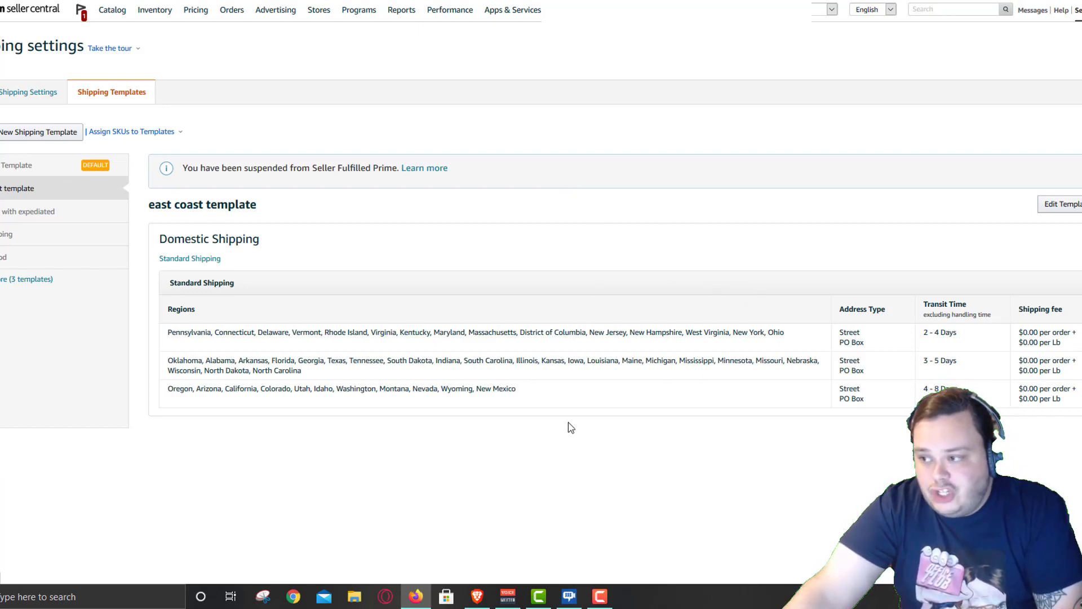
# Copy the east coast template to a new template and name it "east coast template $5".
pyautogui.click(1062, 204)
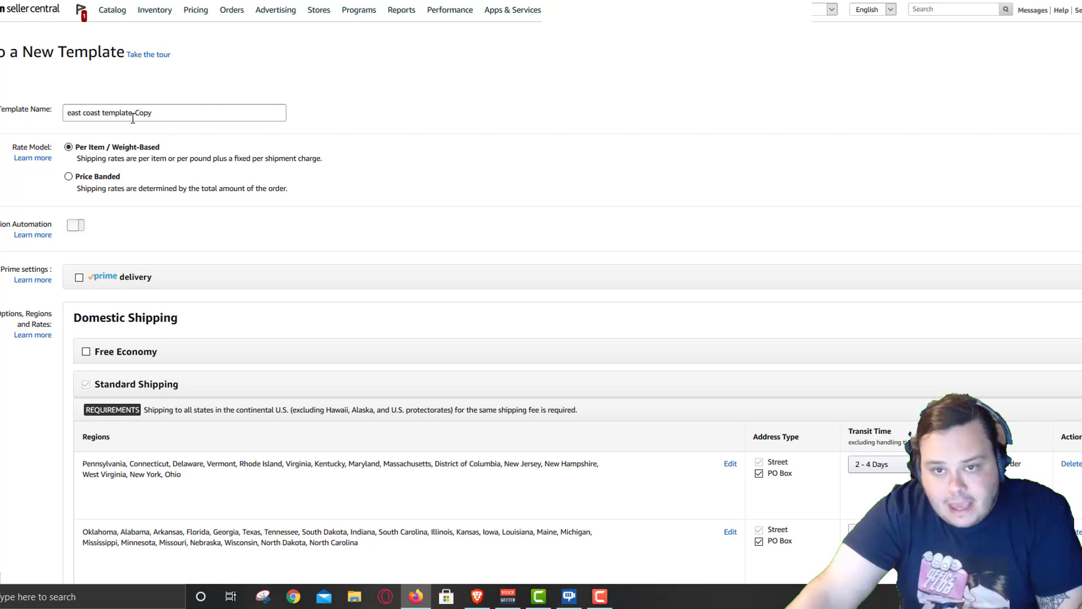
pyautogui.moveTo(131, 113); pyautogui.dragTo(159, 113)
pyautogui.write('$')
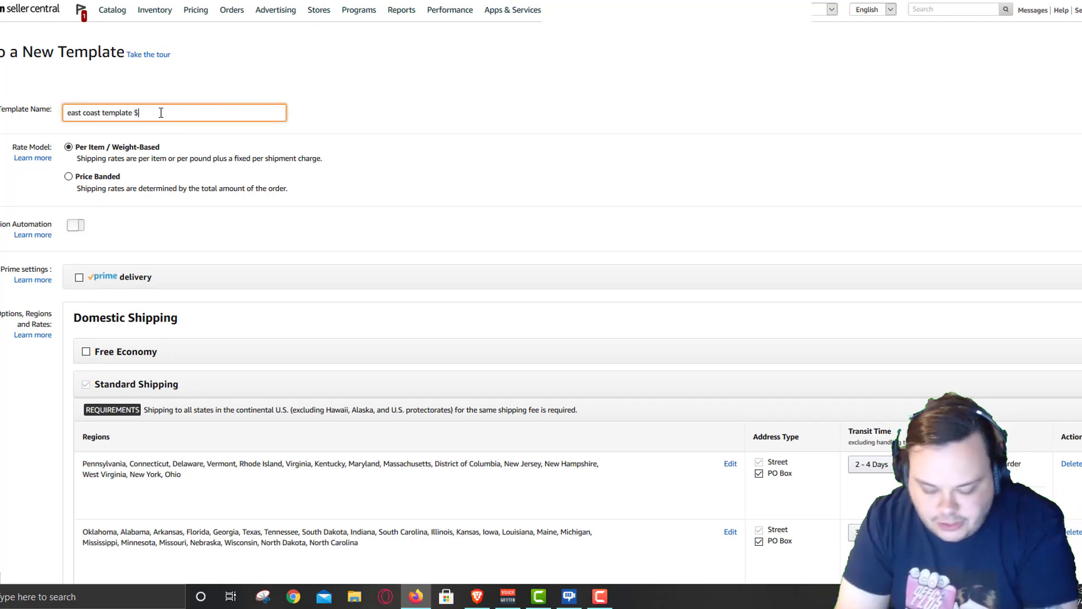
pyautogui.write('5')
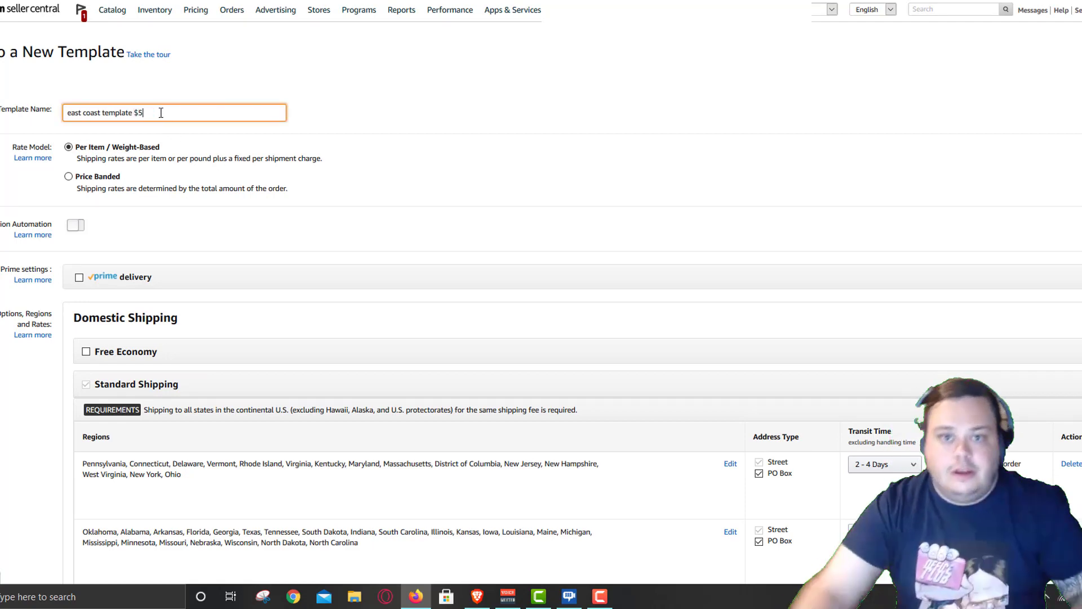
pyautogui.click(354, 193)
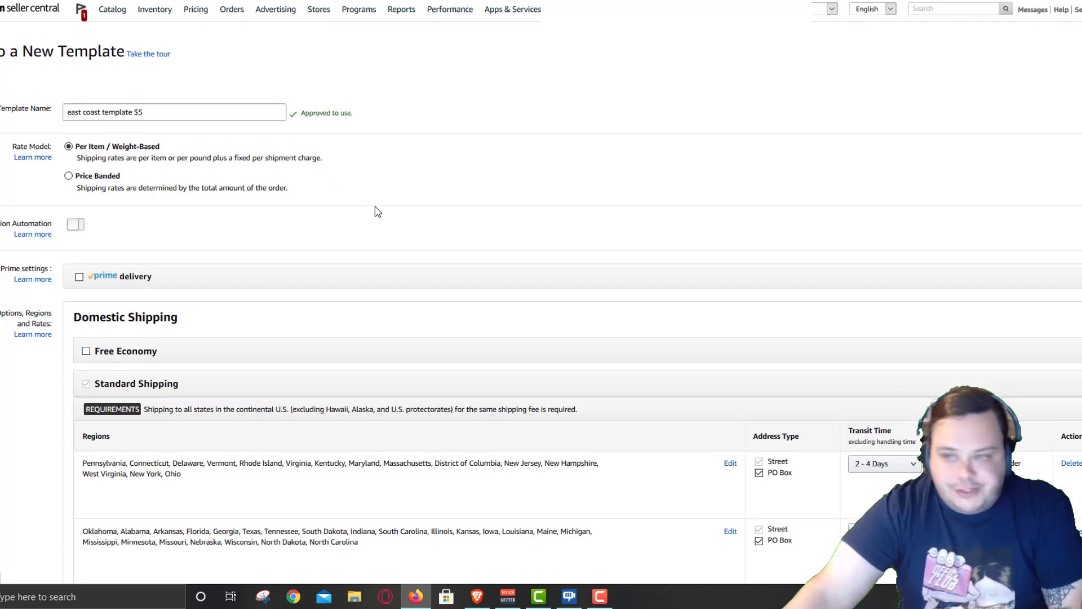
# Set the per-order shipping fee of the 2 - 4 Days Standard Shipping rule to $4.99.
pyautogui.scroll(-3, 377, 211)
pyautogui.doubleClick(967, 283)
pyautogui.write('5')
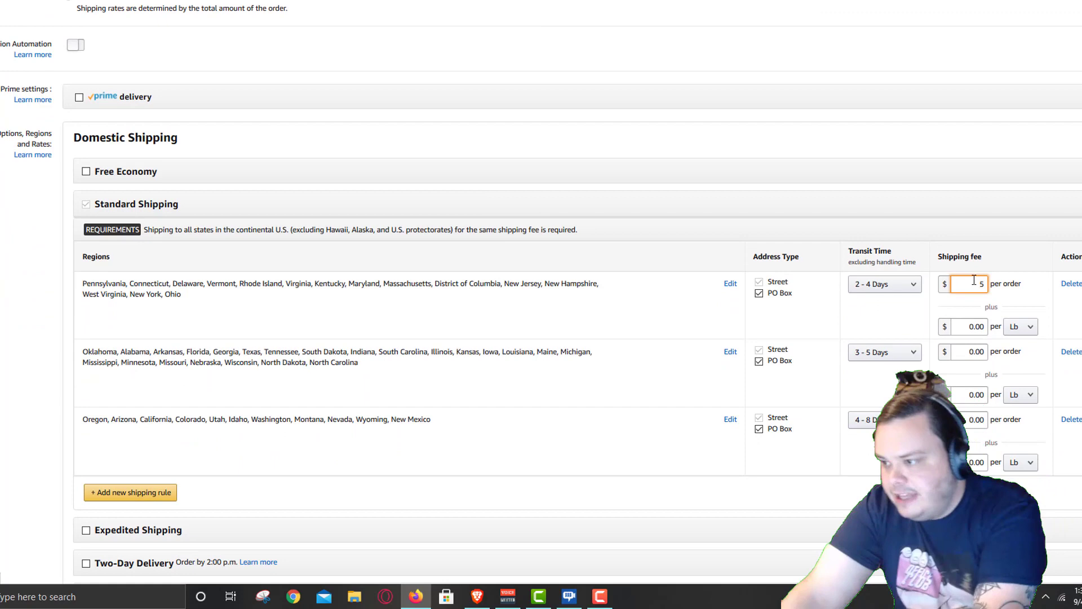
pyautogui.press('BackSpace')
pyautogui.write('4.99')
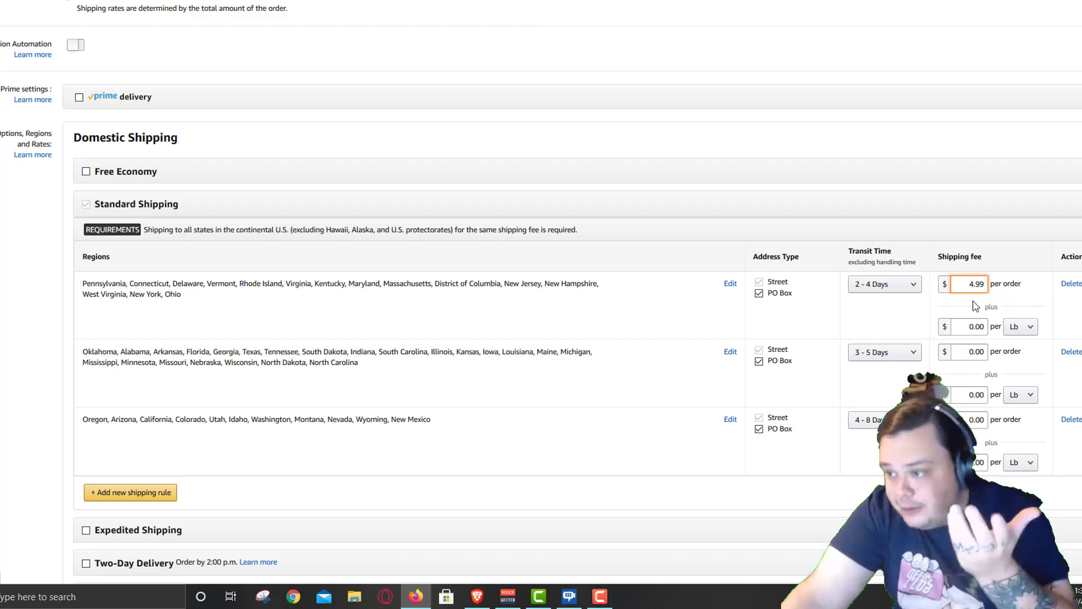
# Set the per-order shipping fee of the 3 - 5 Days and 4 - 8 Days Standard Shipping rules to $4.99.
pyautogui.click(974, 360)
pyautogui.write('4.99')
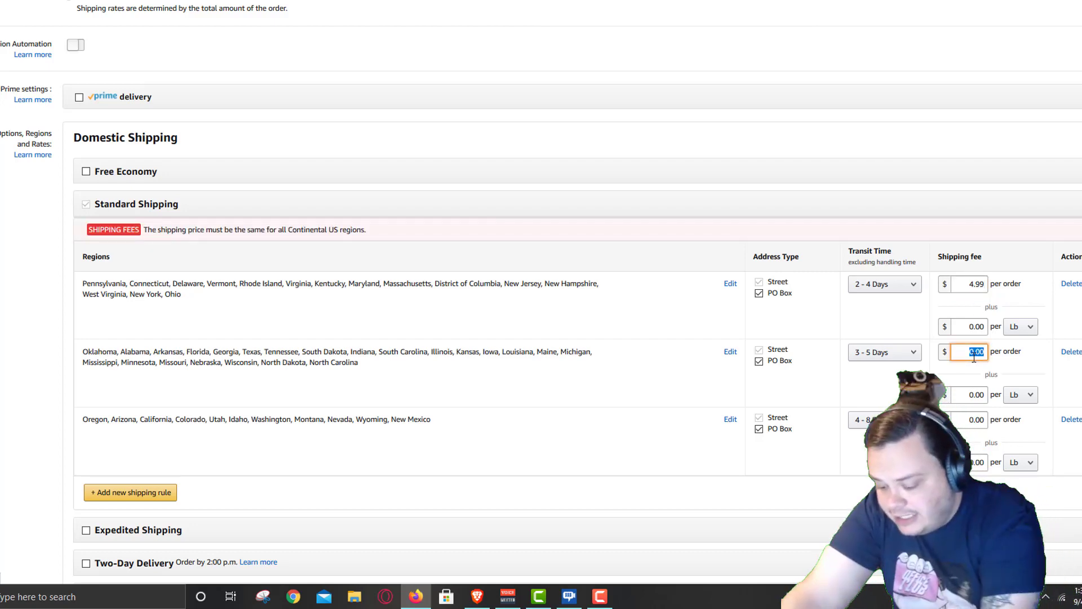
pyautogui.click(969, 418)
pyautogui.write('4.99')
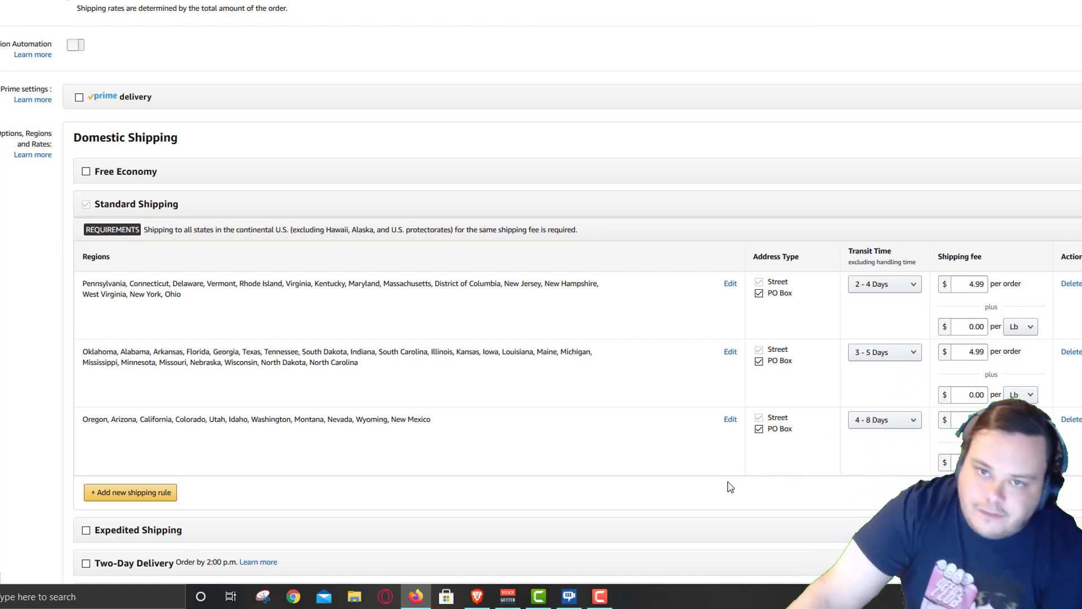
pyautogui.scroll(1, 729, 482)
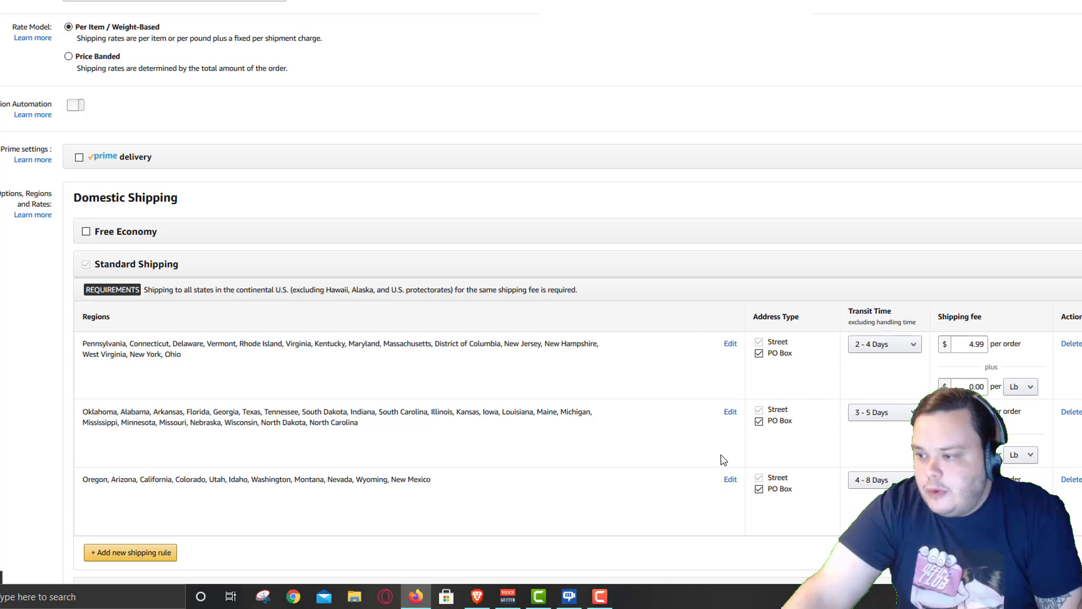
pyautogui.scroll(-3, 719, 459)
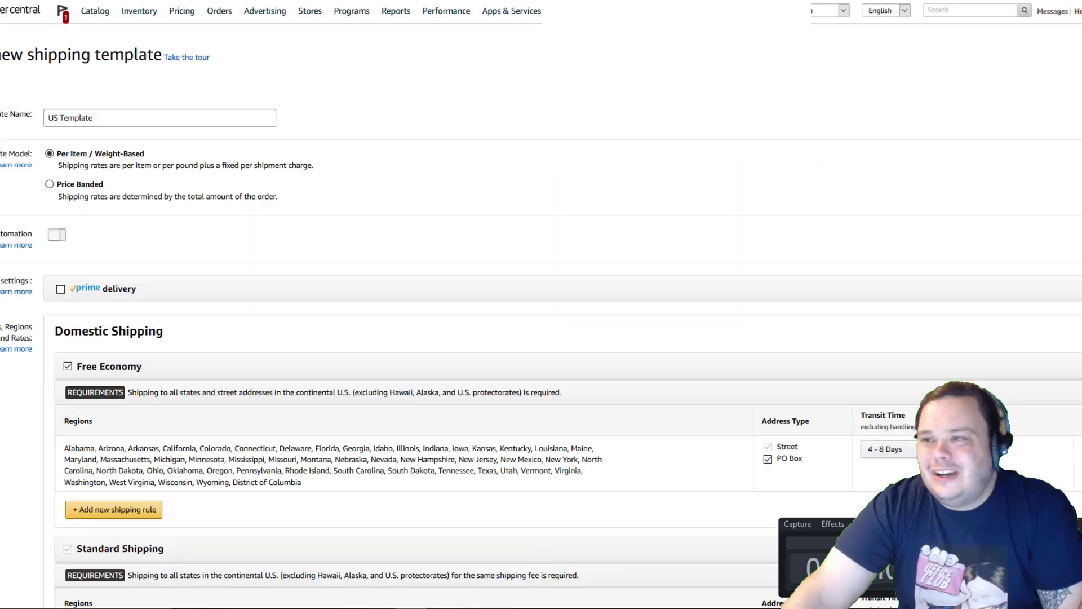
# Name the new shipping template "best coast".
pyautogui.scroll(-1, 769, 179)
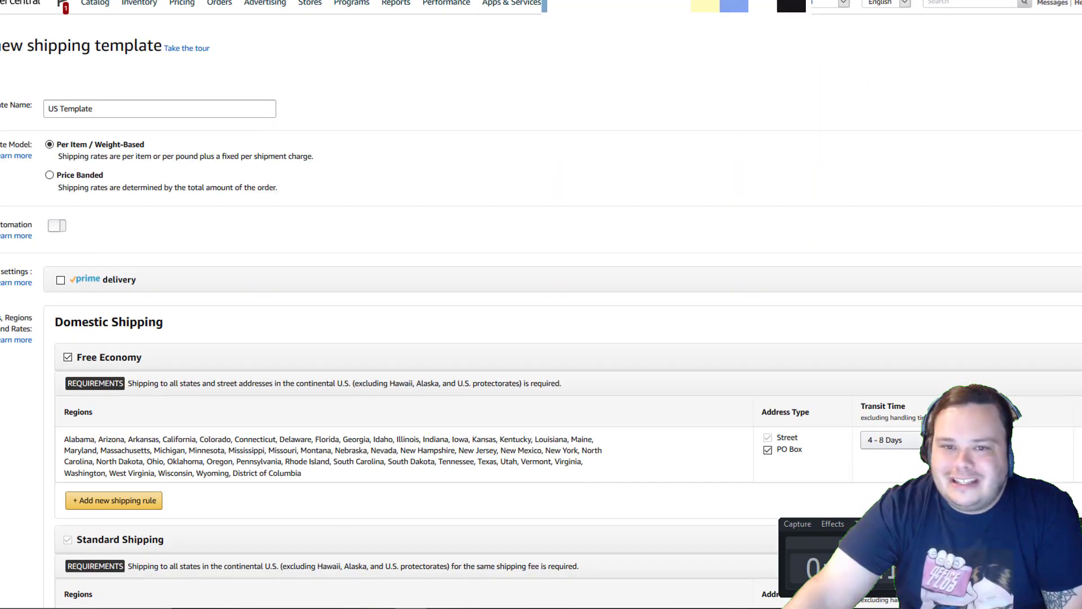
pyautogui.scroll(1, 926, 224)
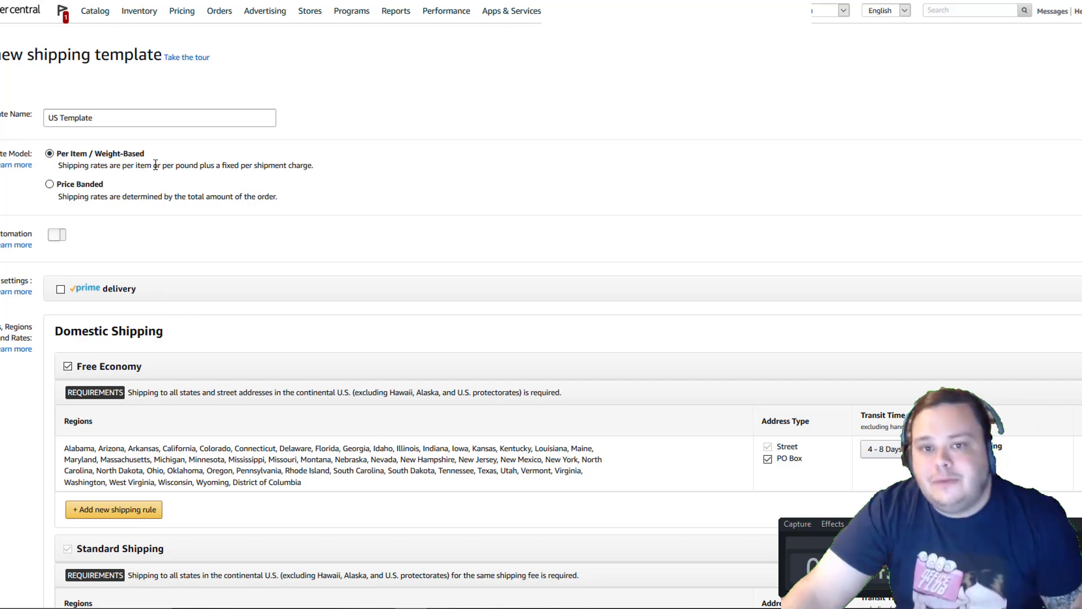
pyautogui.scroll(-1, 153, 169)
pyautogui.tripleClick(133, 54)
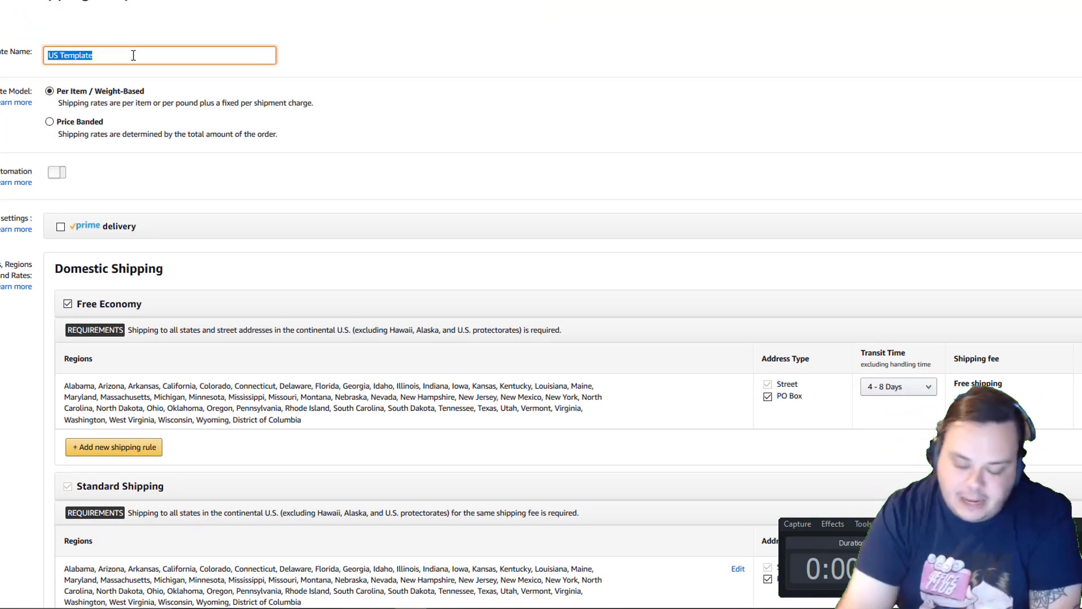
pyautogui.write('www')
pyautogui.press('BackSpace')
pyautogui.press('BackSpace')
pyautogui.press('BackSpace')
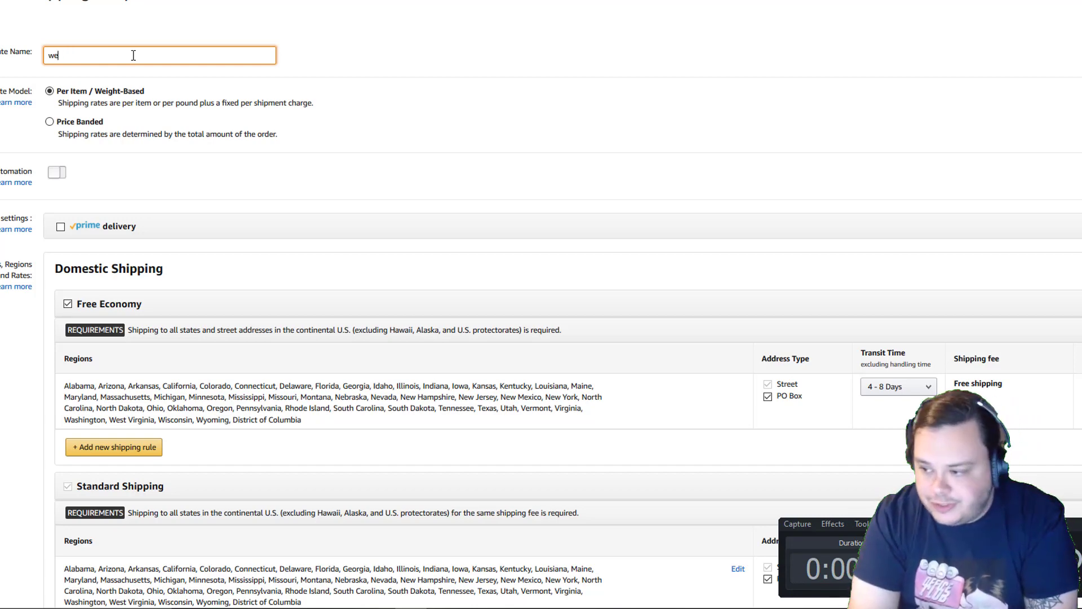
pyautogui.write('best coast')
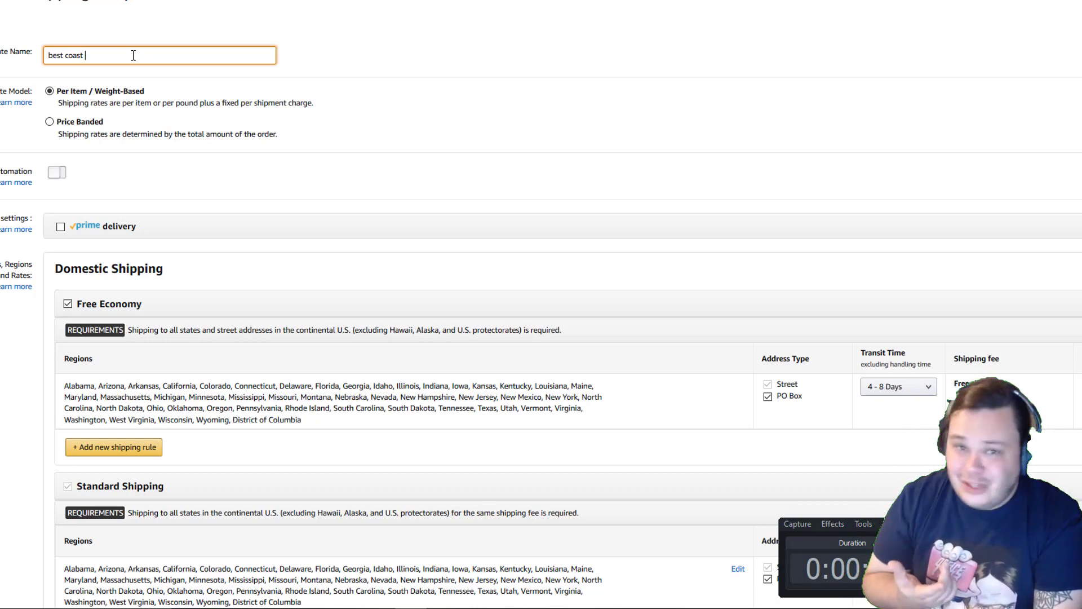
pyautogui.click(265, 192)
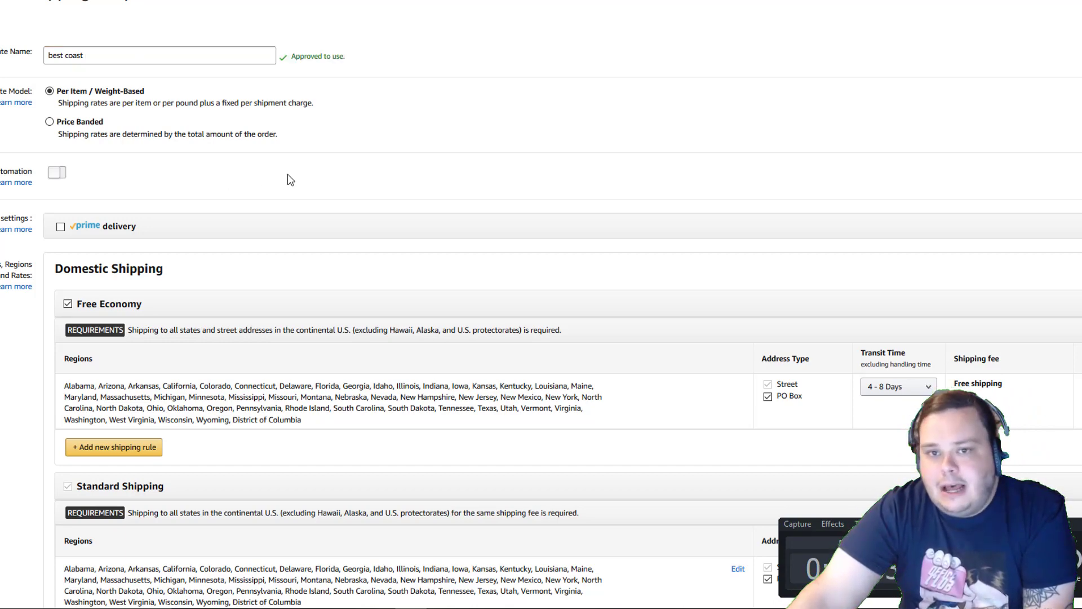
# Disable Free Economy, Expedited Shipping and Two-Day Delivery in the template's domestic shipping options.
pyautogui.scroll(-1, 289, 177)
pyautogui.scroll(-2, 291, 179)
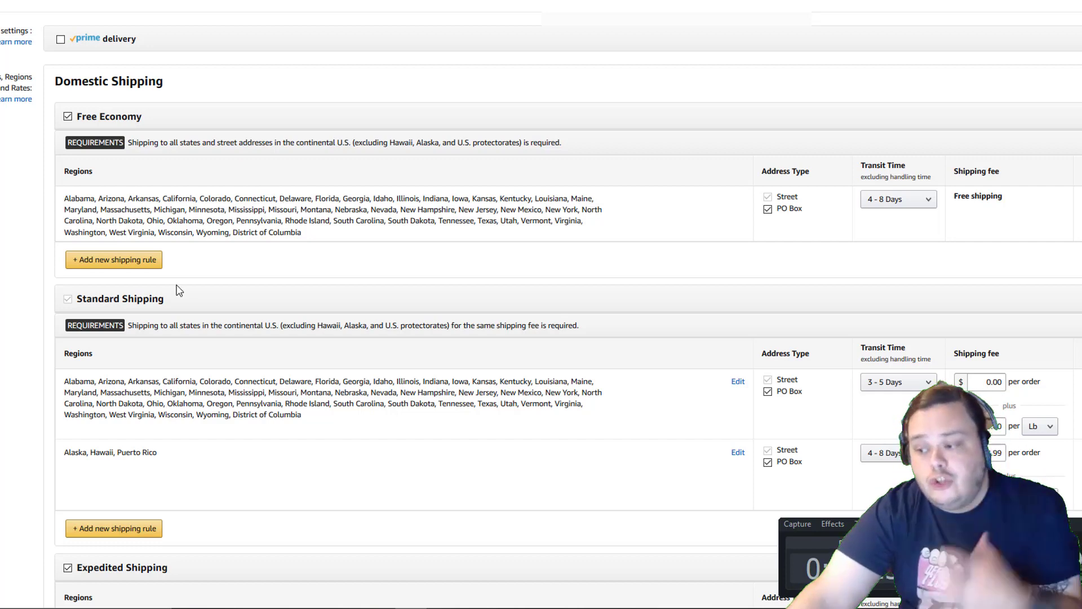
pyautogui.click(66, 119)
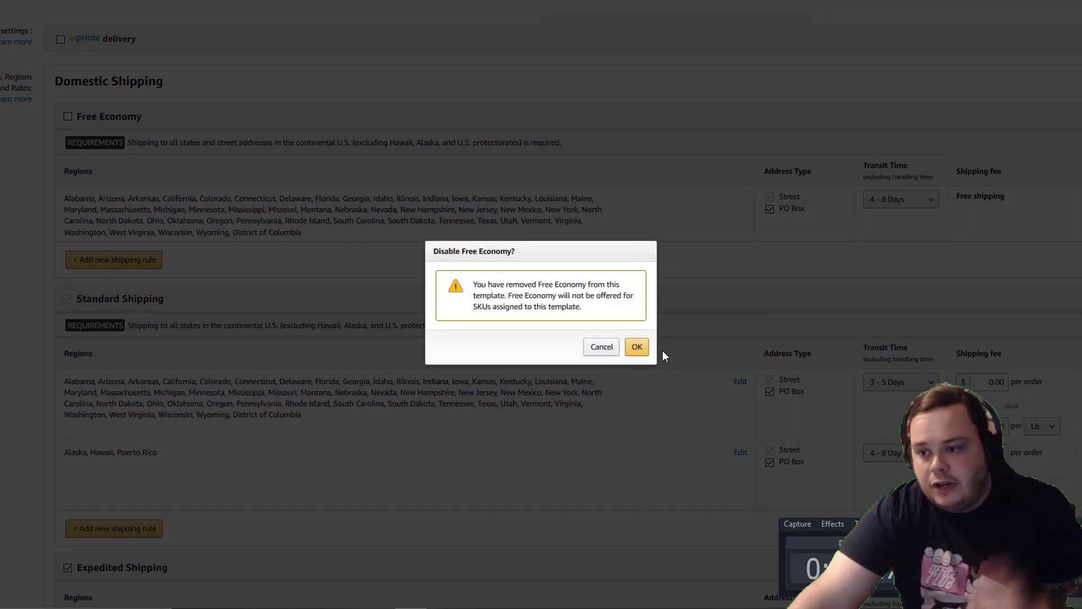
pyautogui.click(636, 345)
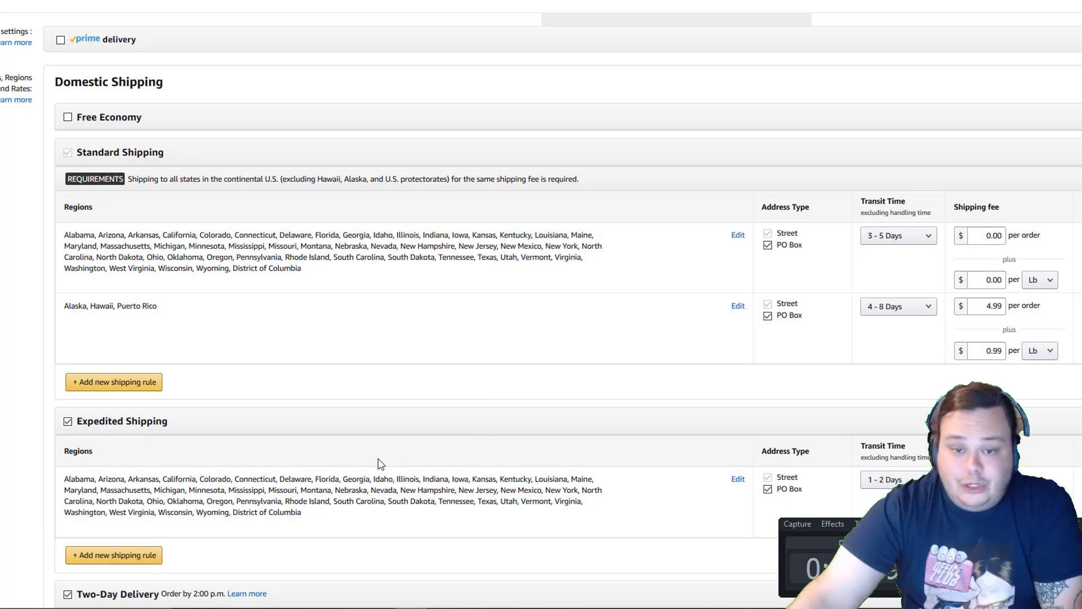
pyautogui.click(68, 423)
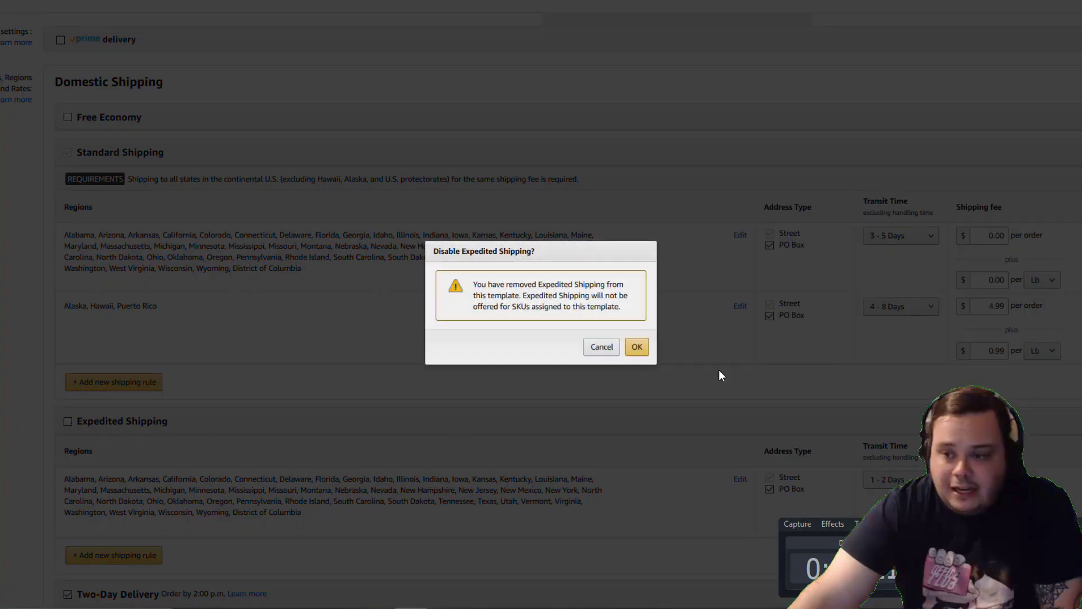
pyautogui.click(637, 347)
pyautogui.scroll(-3, 705, 386)
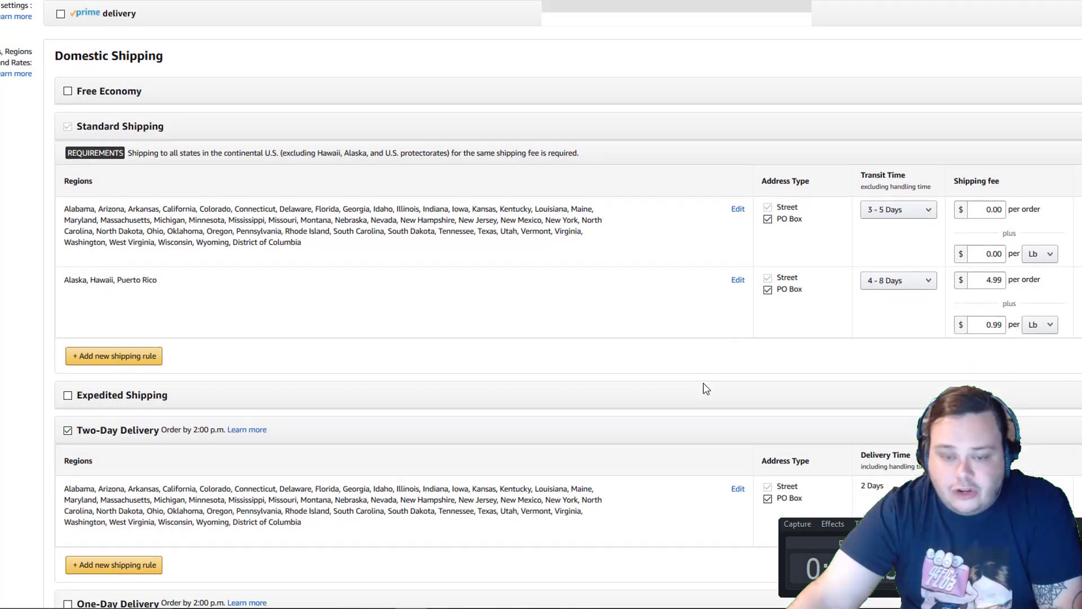
pyautogui.click(68, 270)
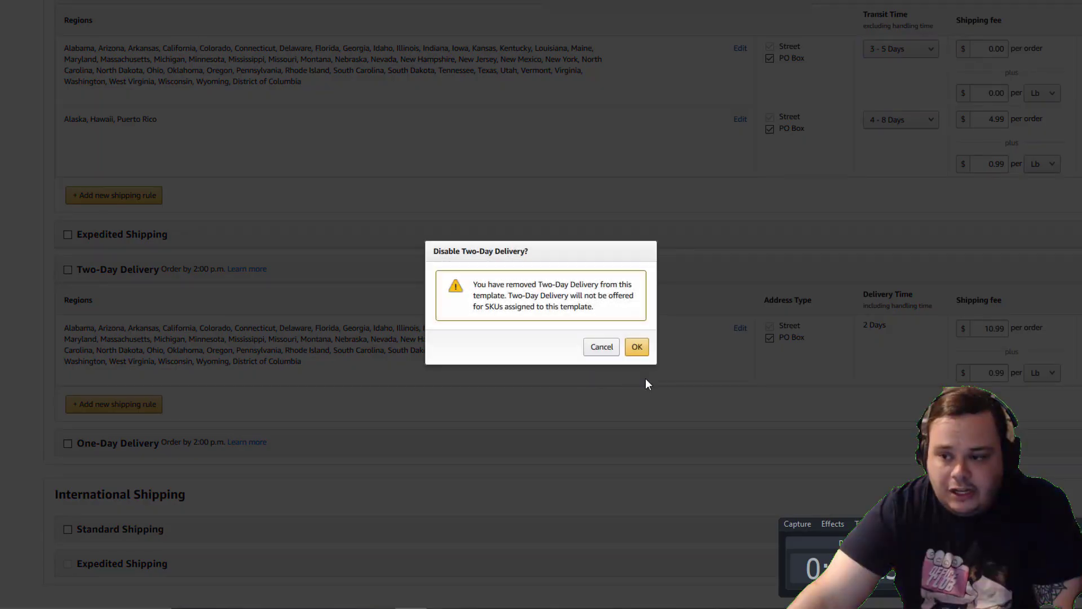
pyautogui.click(637, 346)
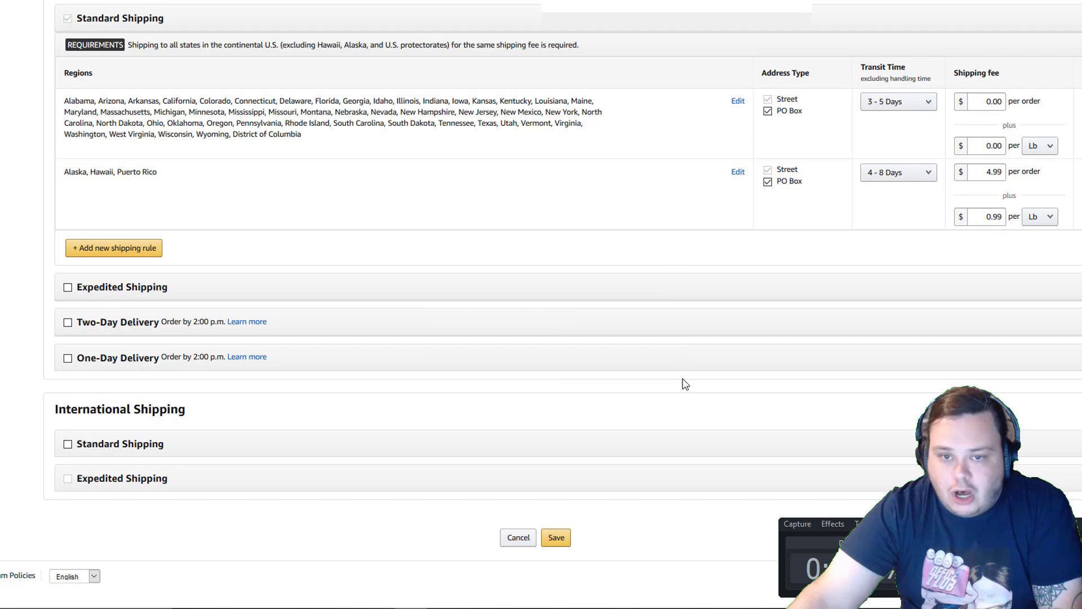
# Remove both existing Standard Shipping region rules and start a new Standard Shipping rule.
pyautogui.scroll(4, 684, 382)
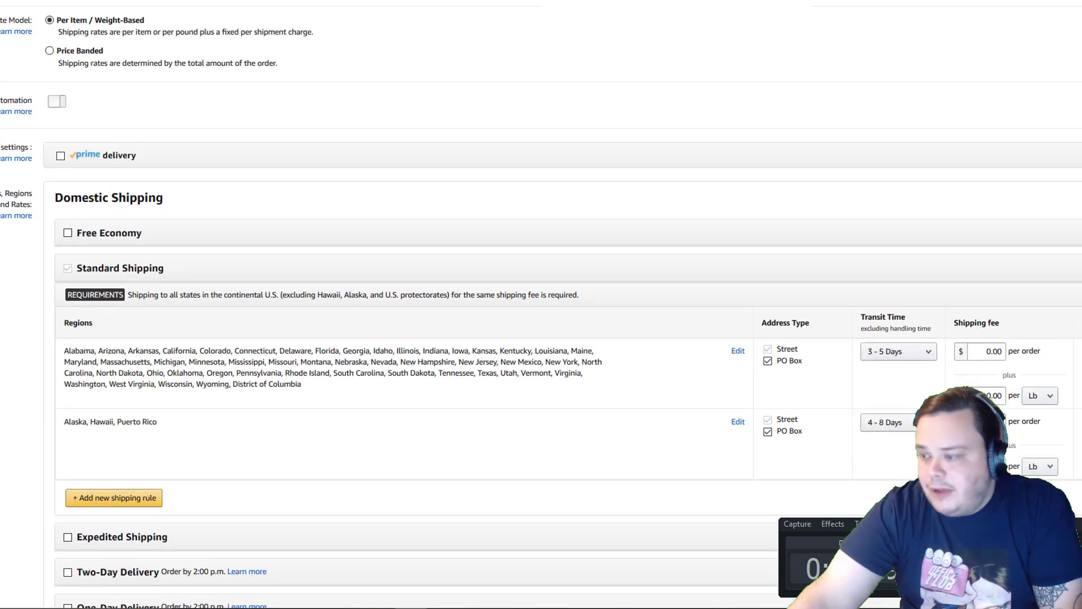
pyautogui.click(1074, 351)
pyautogui.click(637, 350)
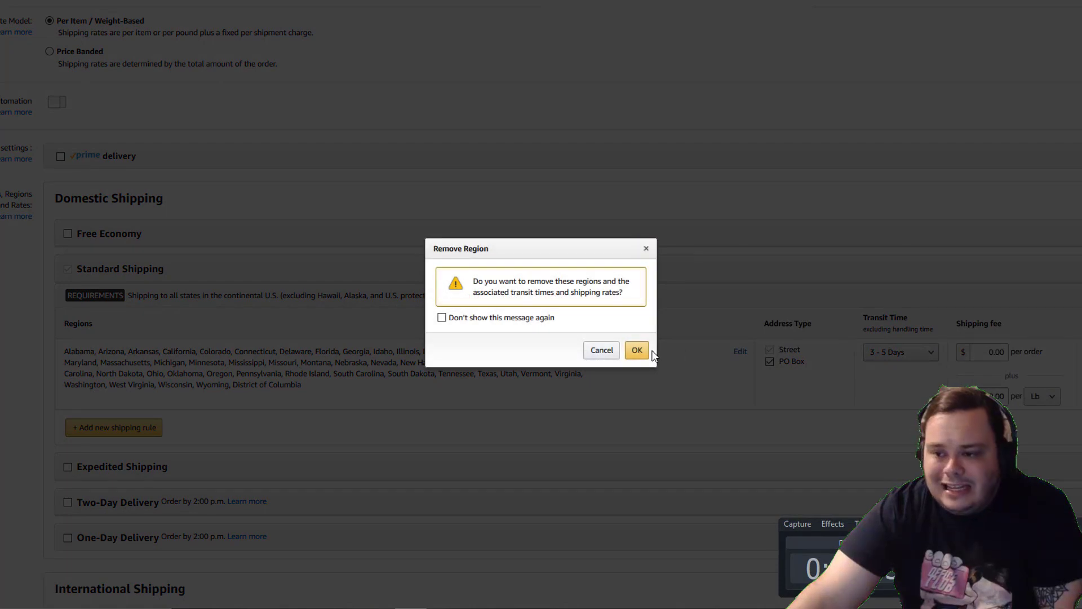
pyautogui.click(636, 350)
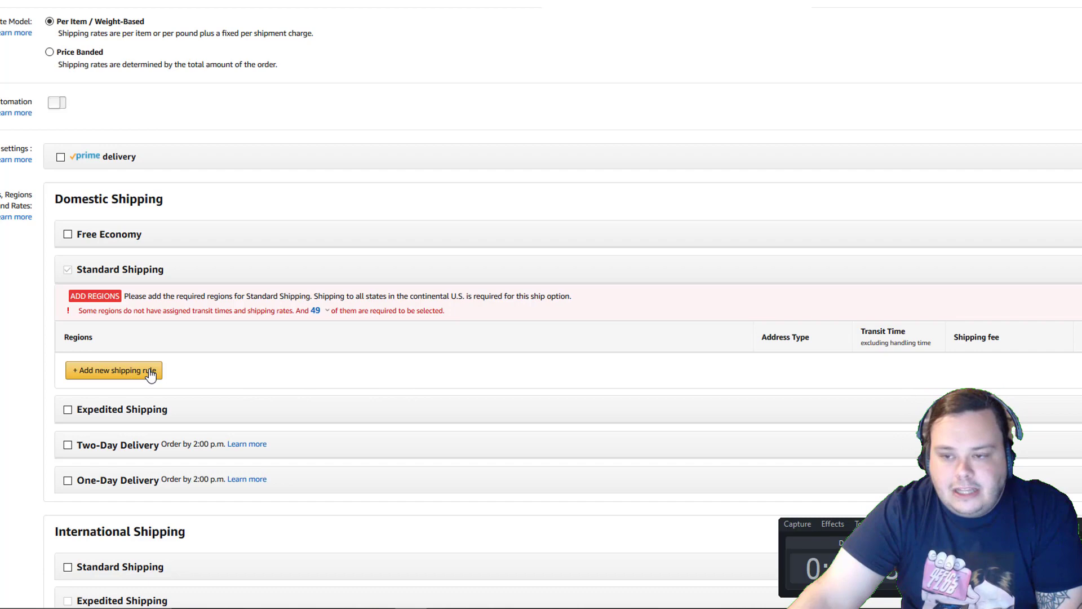
pyautogui.scroll(-1, 629, 289)
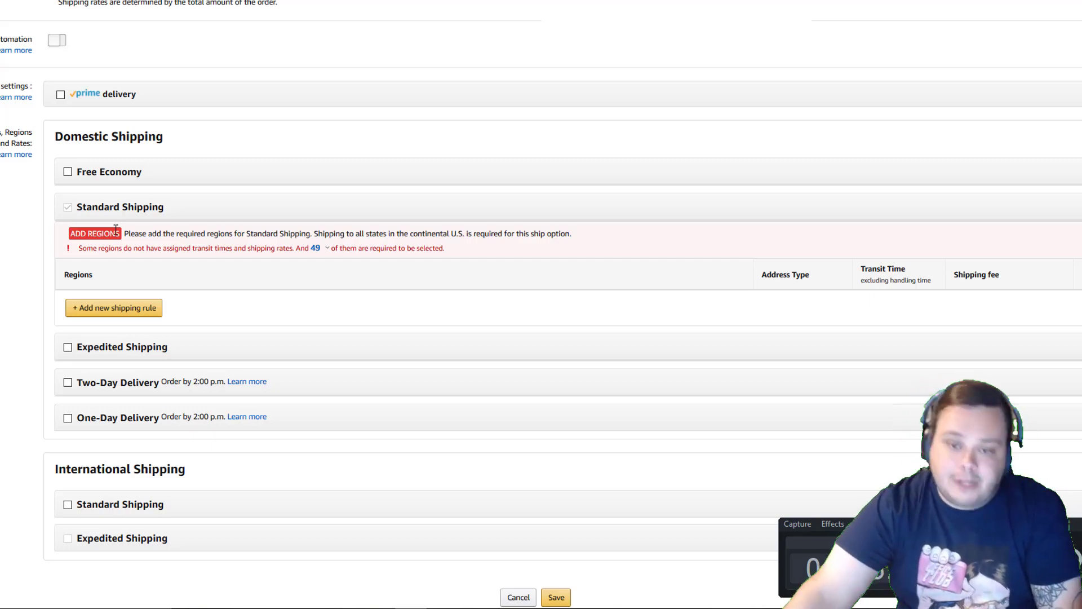
pyautogui.click(133, 310)
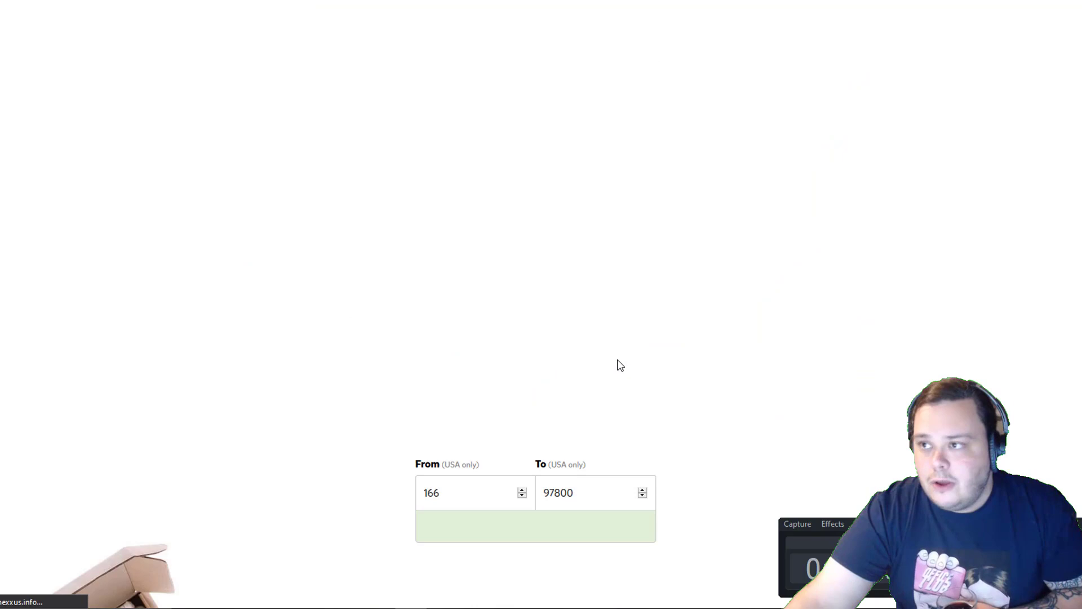
# On the interactive USPS shipping zone map, set the origin ZIP code to 90210.
pyautogui.scroll(3, 621, 365)
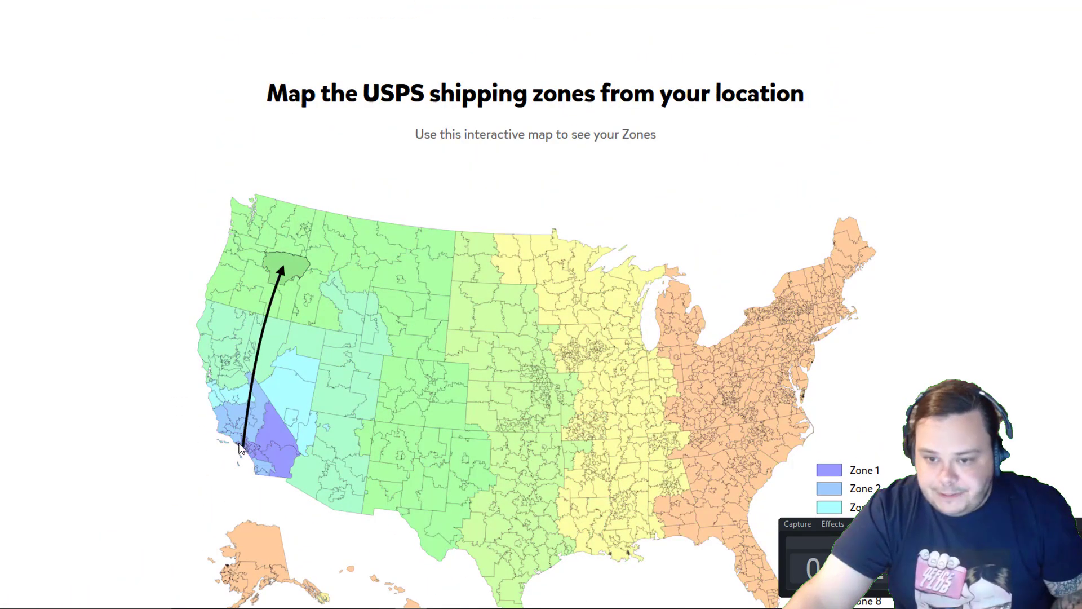
pyautogui.scroll(-5, 384, 430)
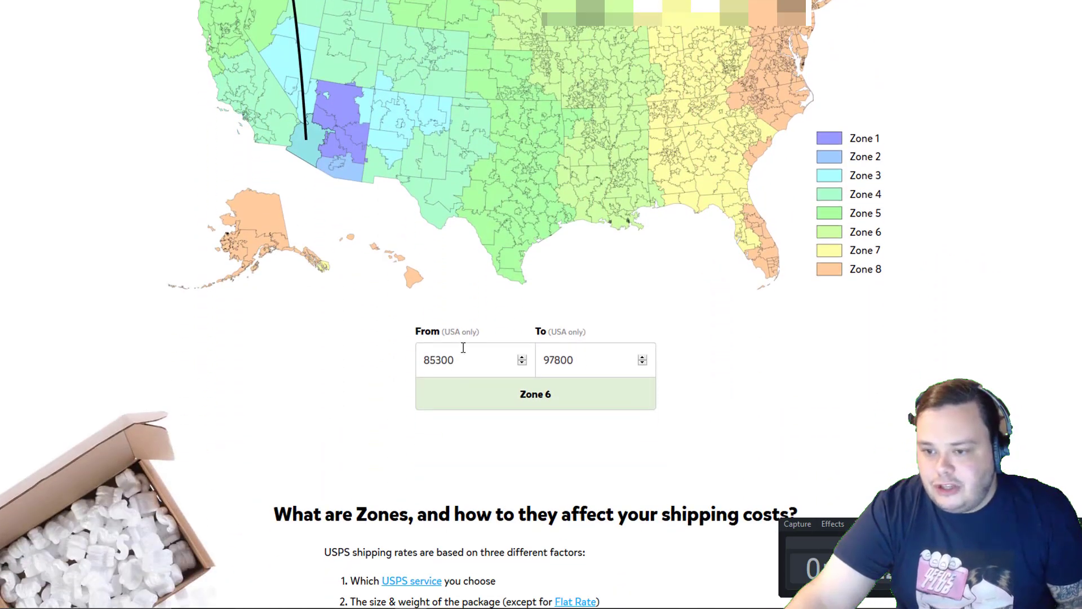
pyautogui.doubleClick(463, 347)
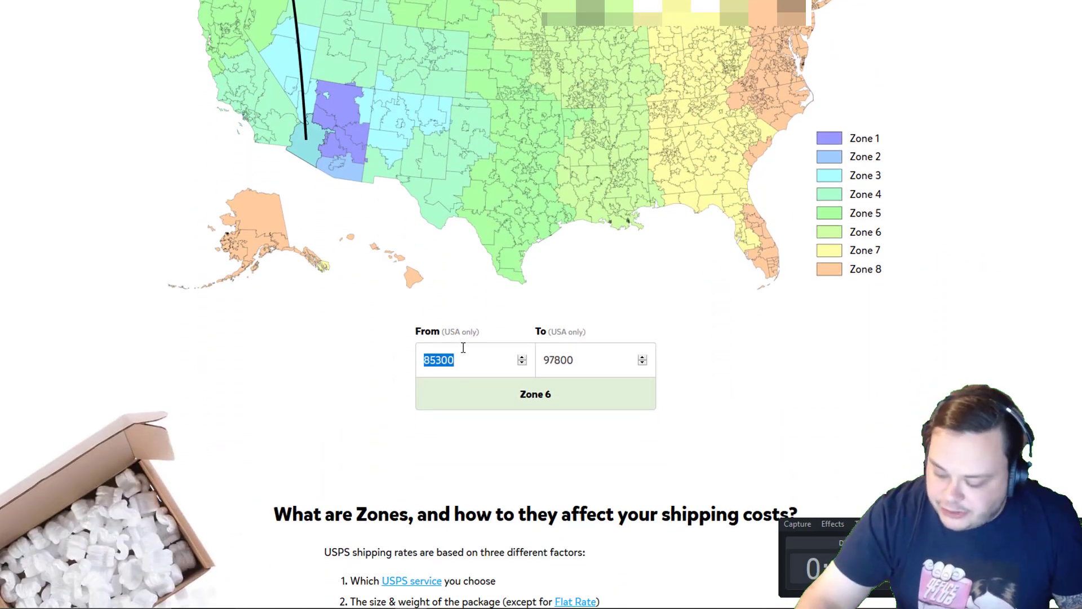
pyautogui.write('90210')
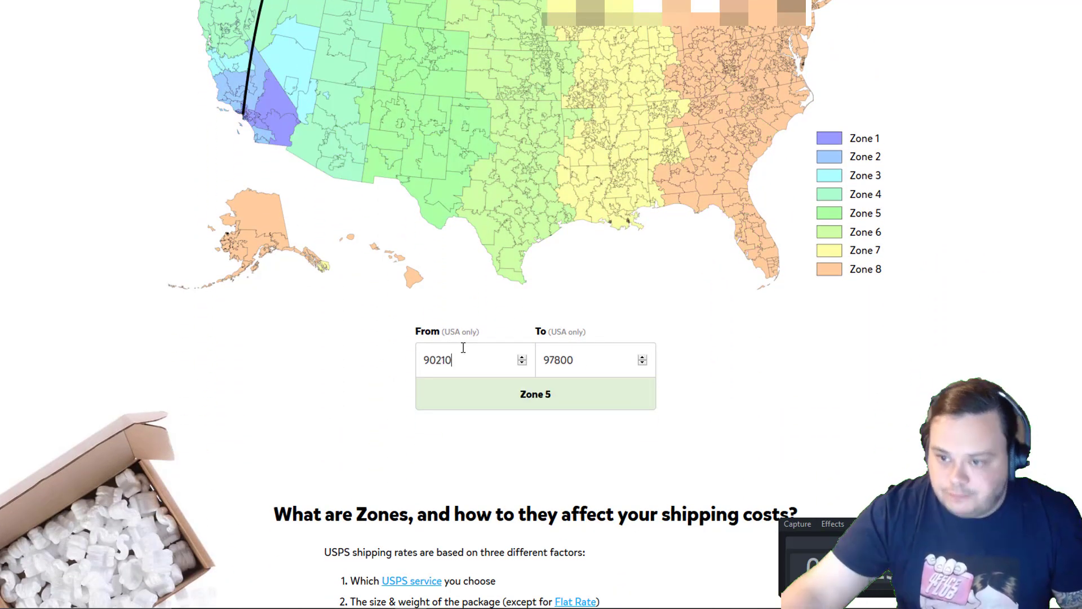
pyautogui.scroll(3, 362, 331)
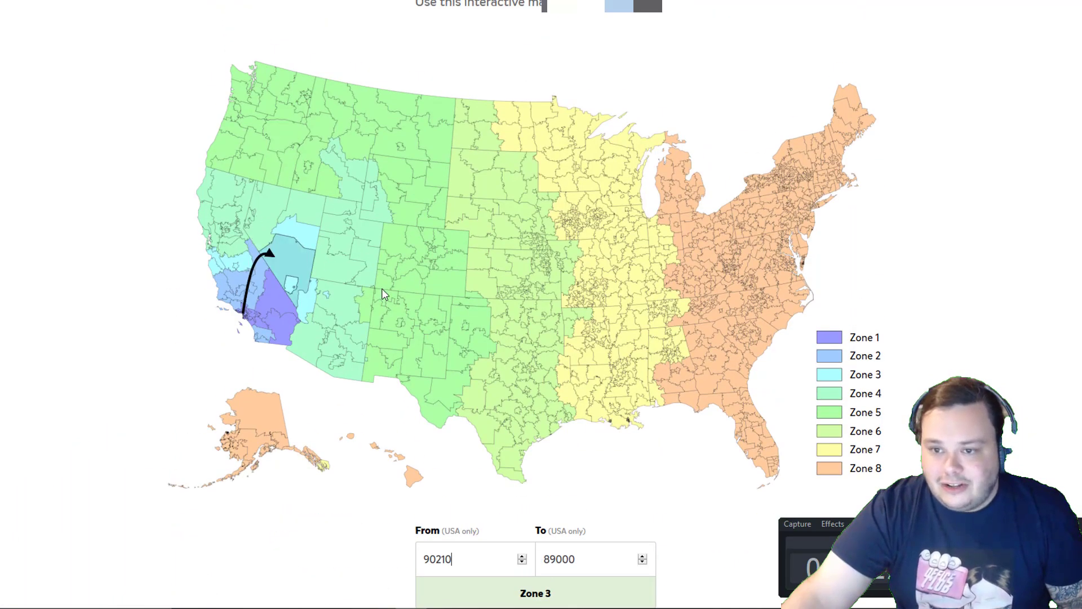
# Check the USPS zones from 90210 to destinations in New Mexico, Arizona, Nevada, Wyoming and Utah on the map.
pyautogui.click(384, 295)
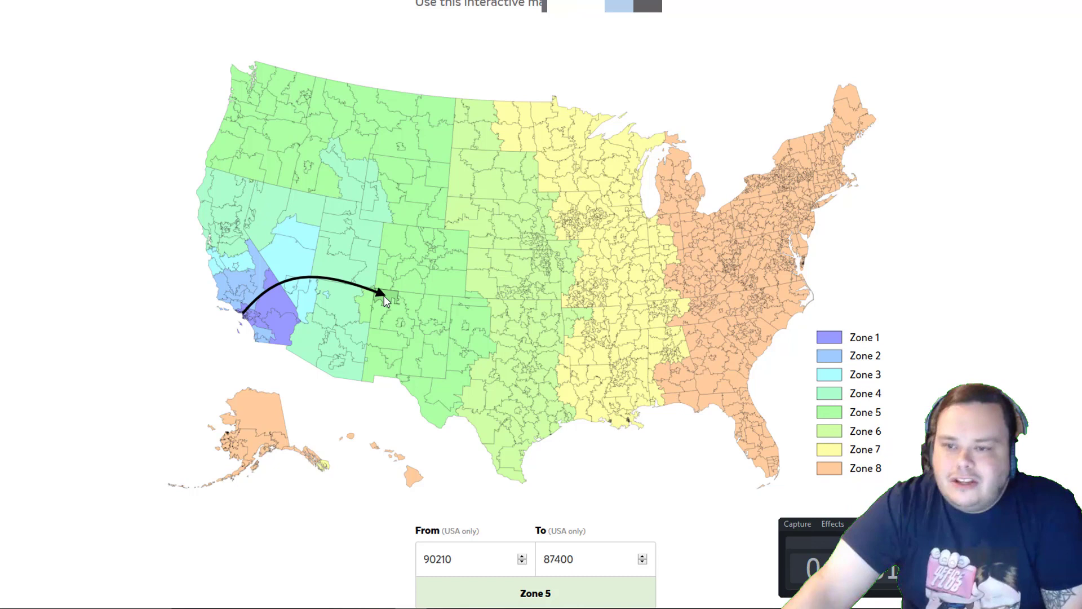
pyautogui.click(356, 334)
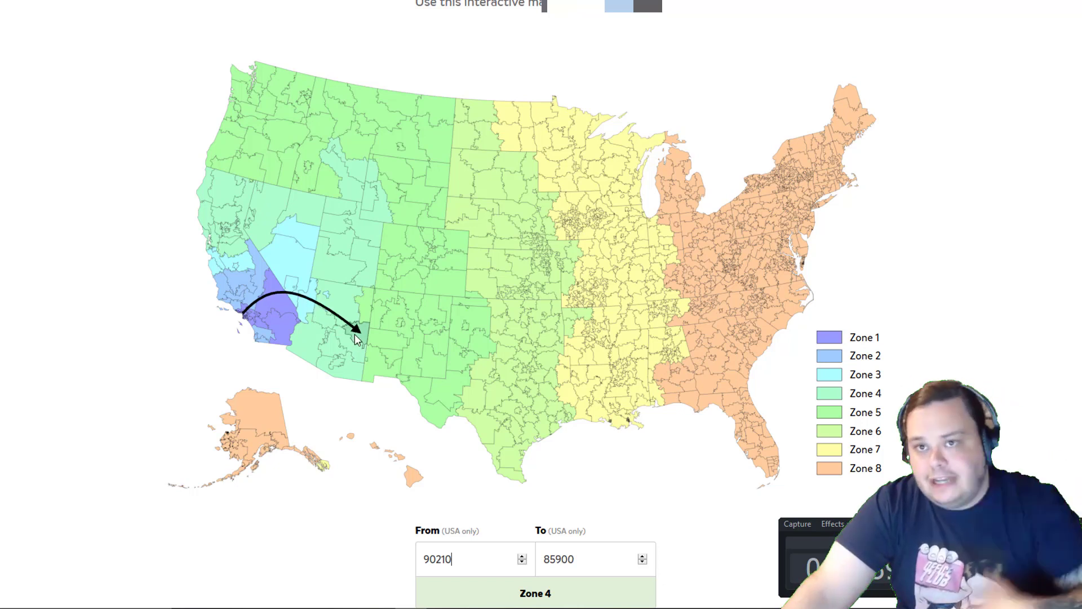
pyautogui.moveTo(351, 305)
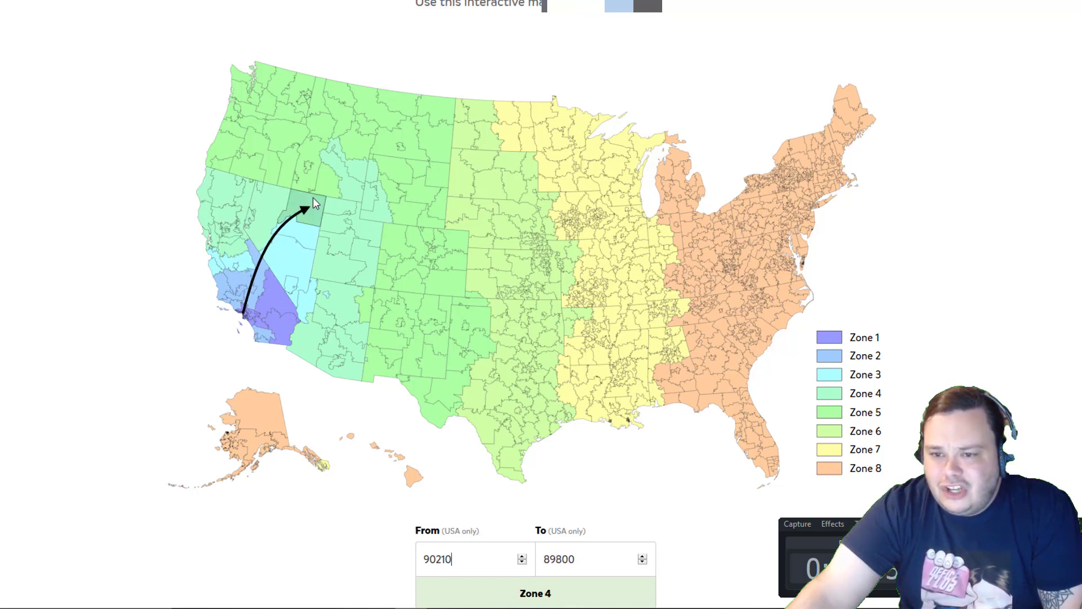
pyautogui.click(383, 210)
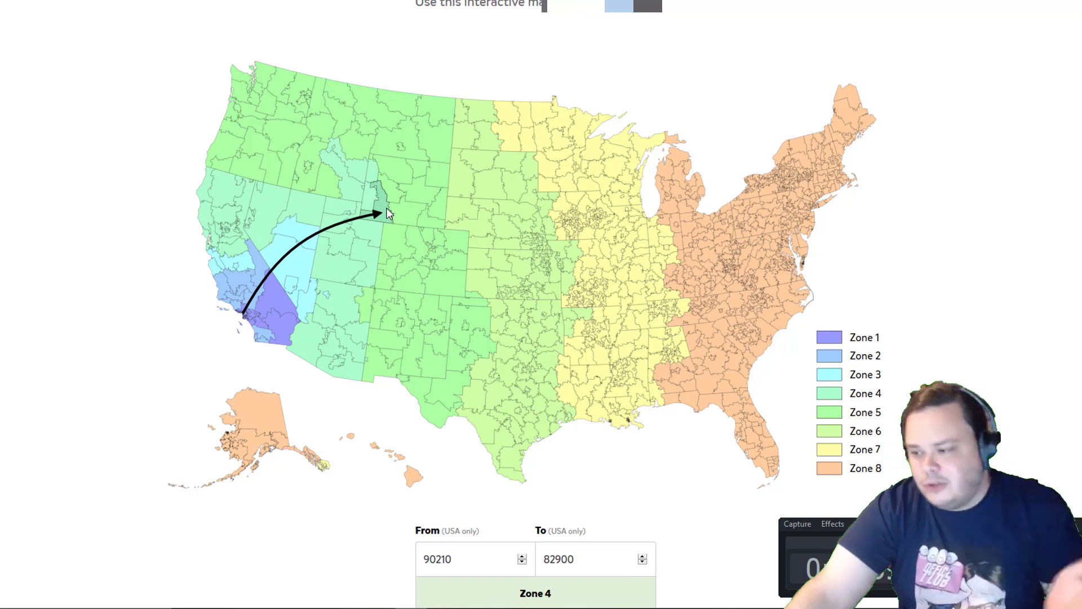
pyautogui.click(359, 231)
pyautogui.click(344, 260)
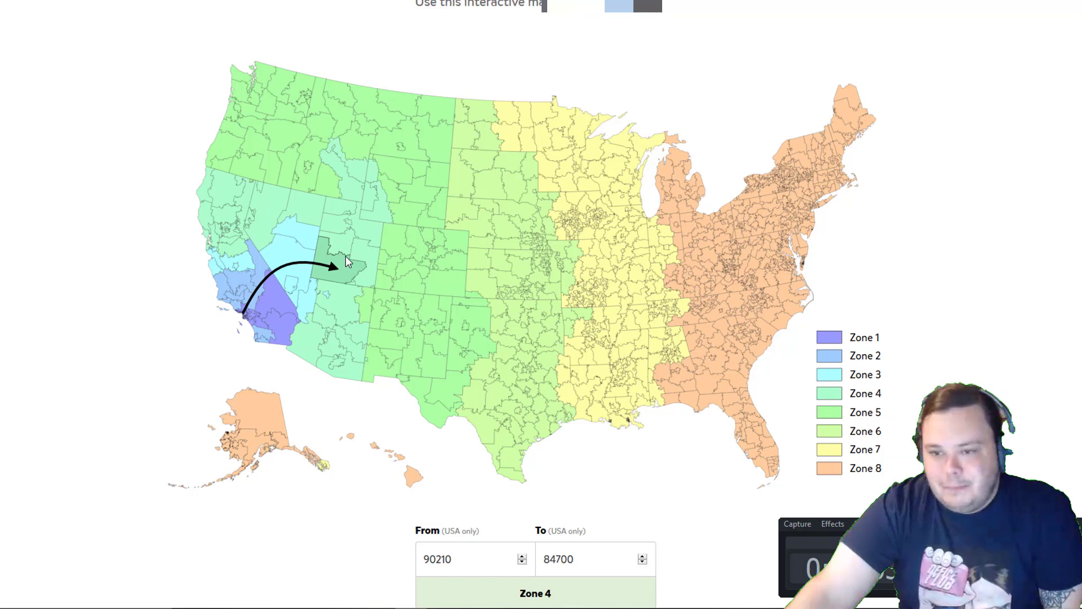
pyautogui.click(347, 257)
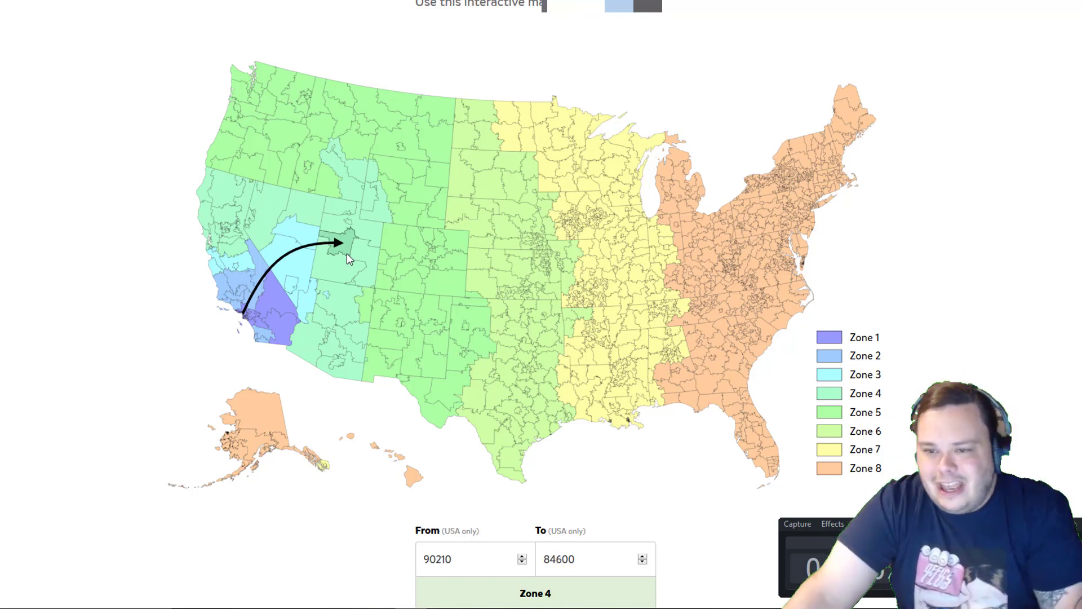
pyautogui.click(339, 271)
pyautogui.click(333, 282)
pyautogui.click(337, 276)
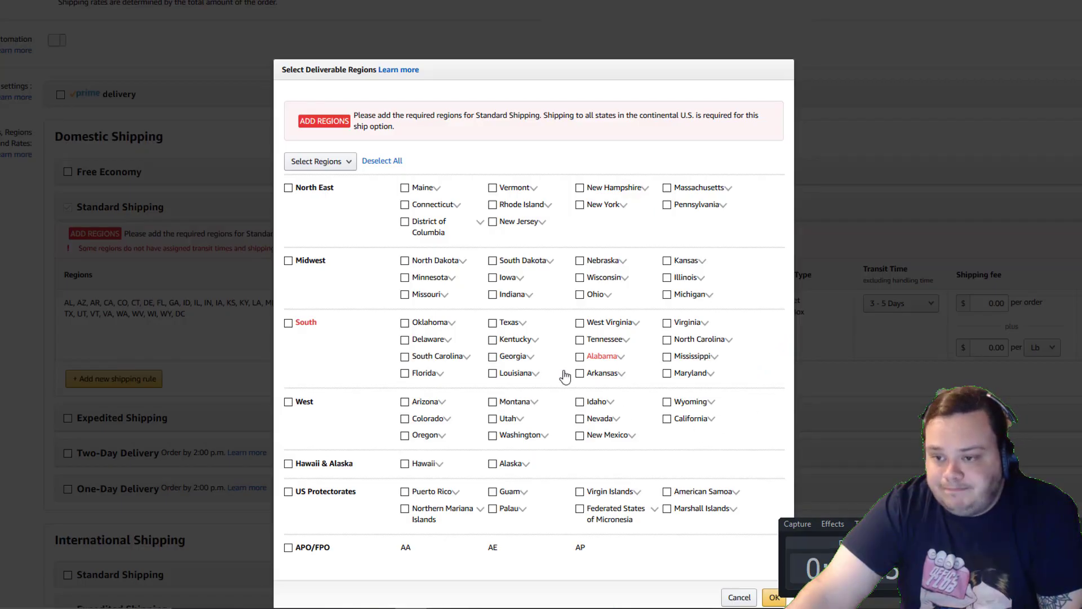
# Select California, Arizona, Nevada and Utah as the deliverable regions of the first Standard Shipping rule.
pyautogui.scroll(-1, 565, 359)
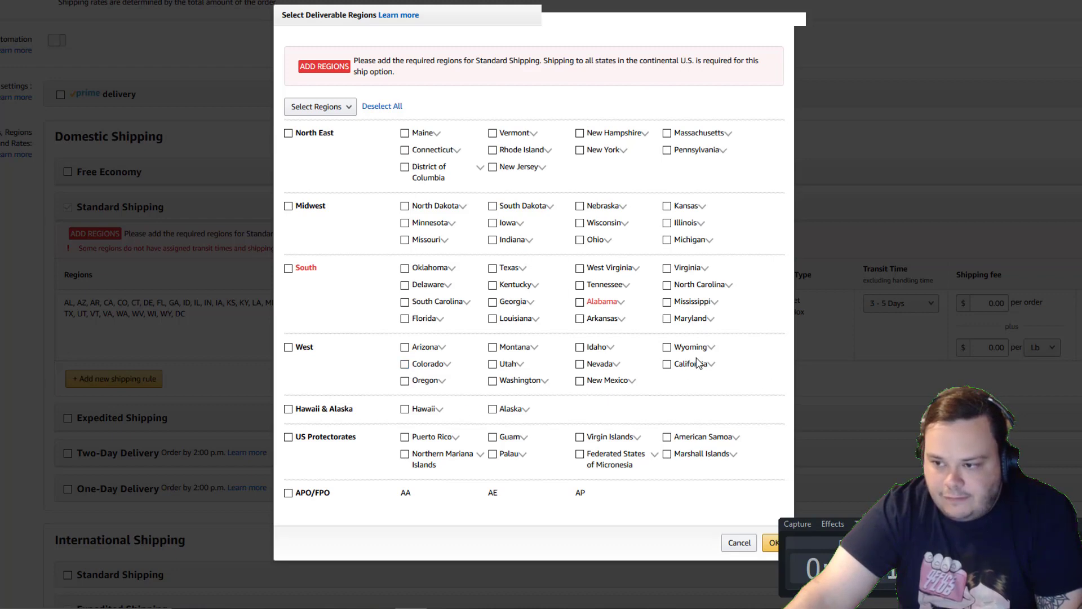
pyautogui.click(667, 364)
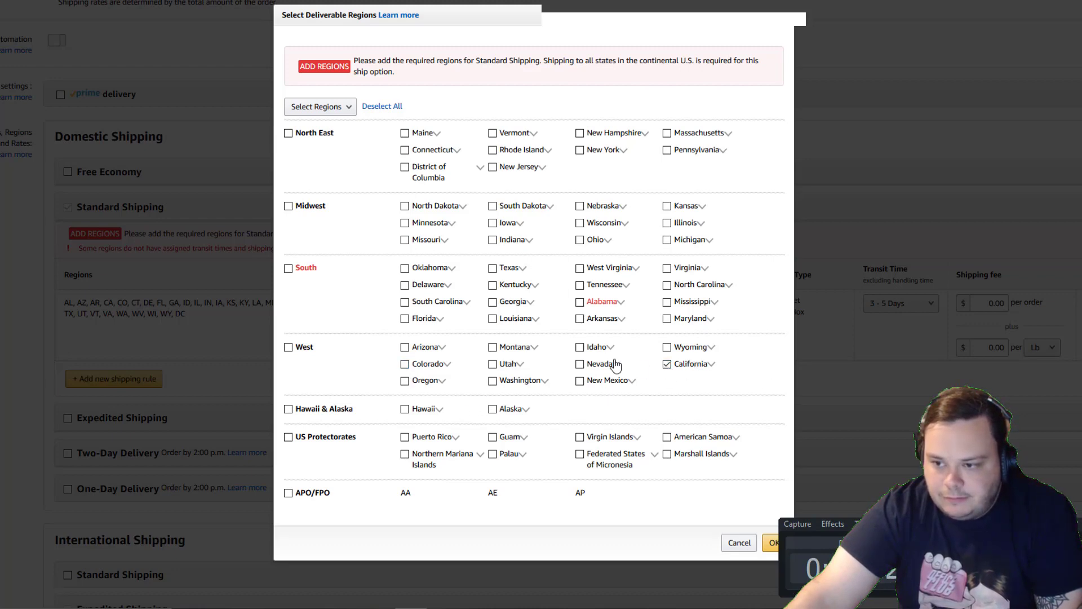
pyautogui.click(405, 348)
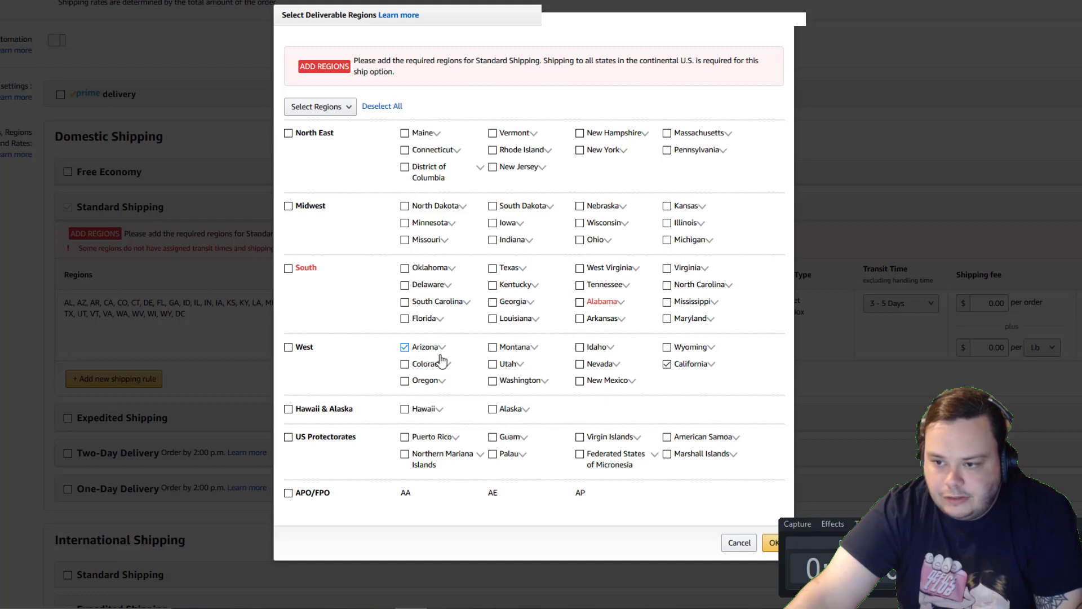
pyautogui.click(580, 364)
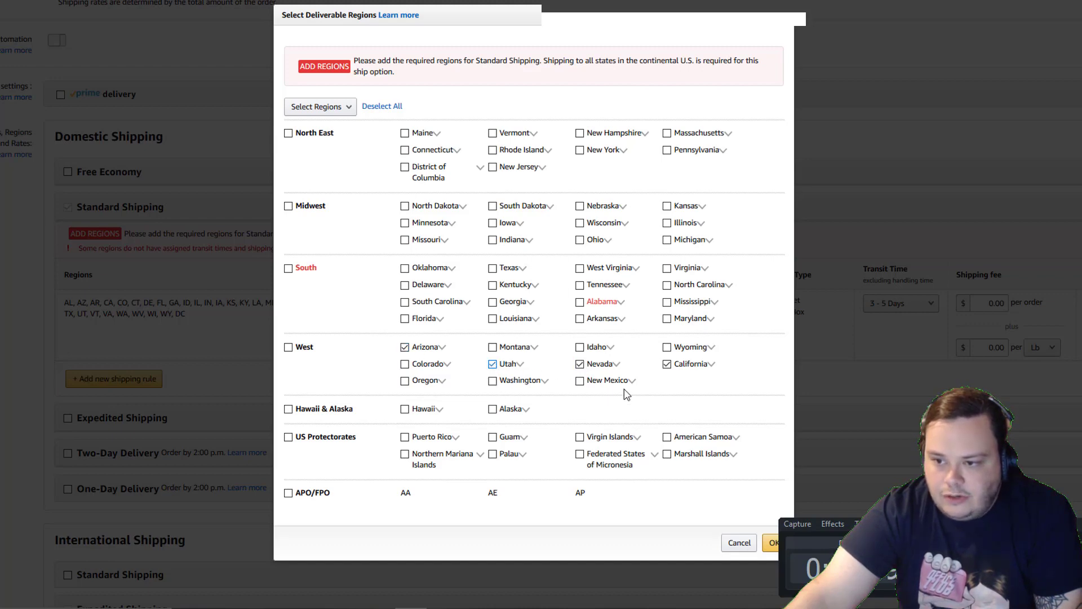
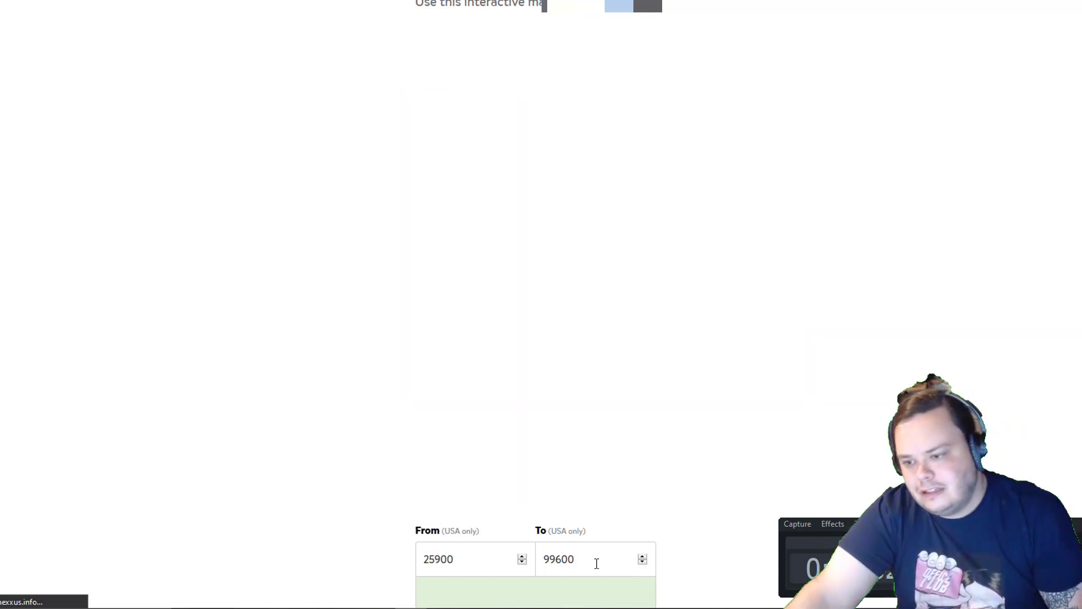
# Clear the ZIP codes on the USPS zone map, compare zones from origins 16800 and 92600, and return to the shipping template.
pyautogui.doubleClick(583, 563)
pyautogui.press('BackSpace')
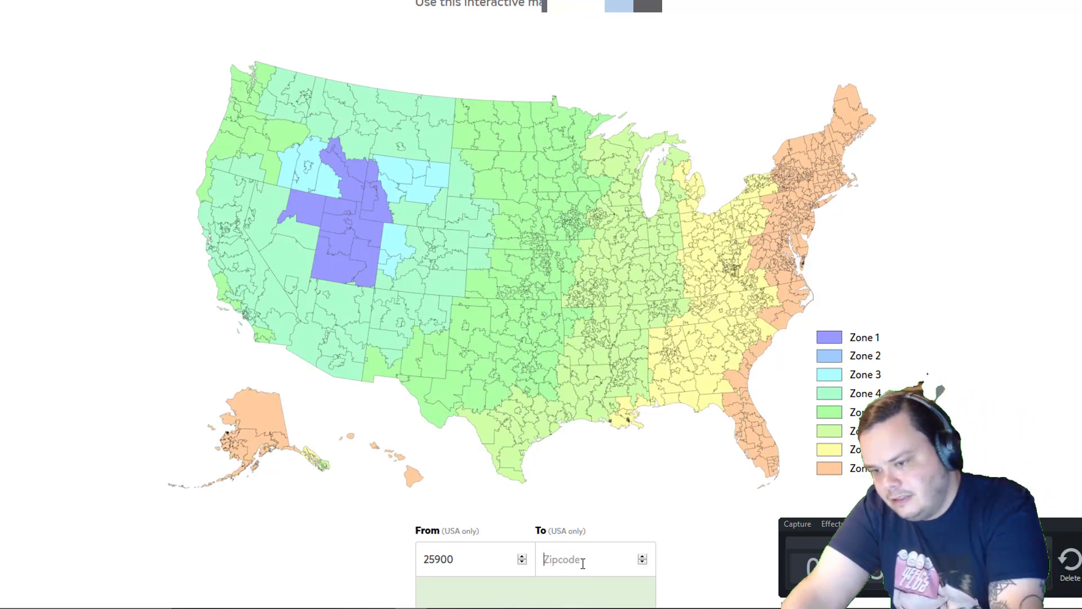
pyautogui.doubleClick(478, 569)
pyautogui.press('BackSpace')
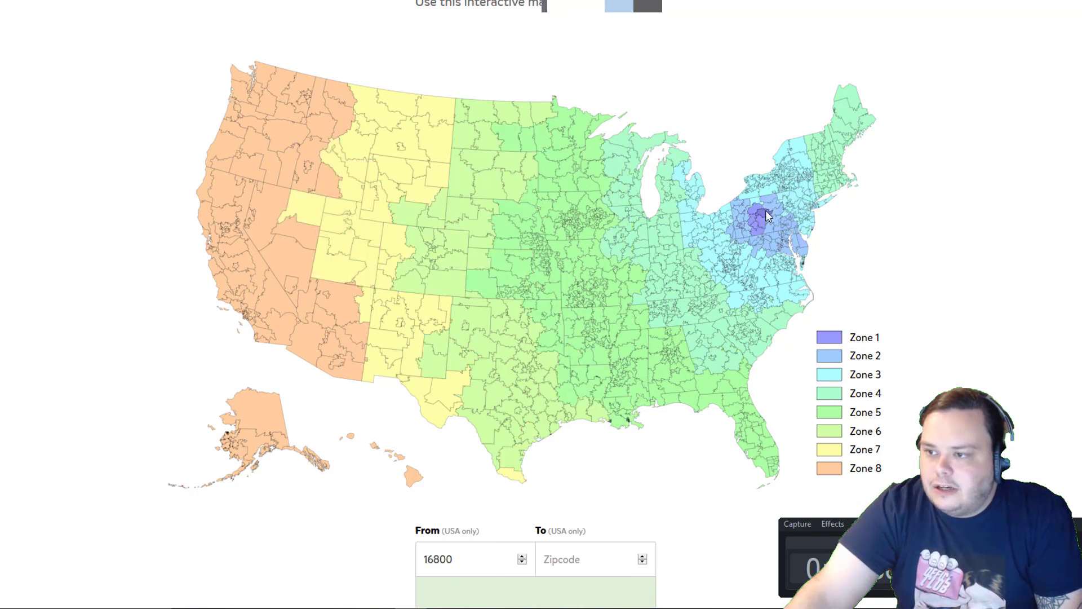
pyautogui.click(766, 211)
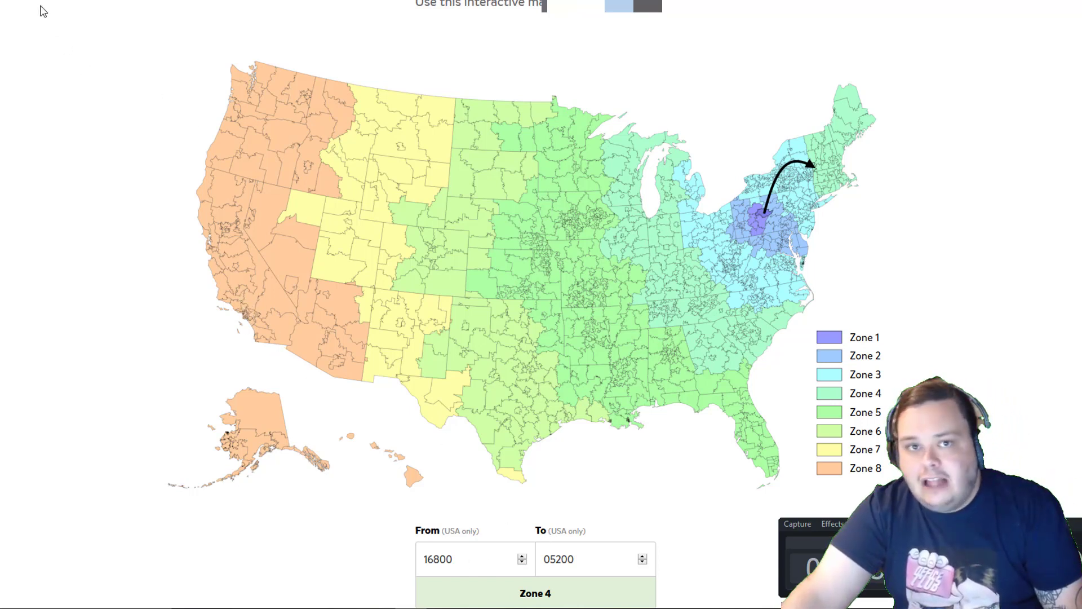
pyautogui.press('F5')
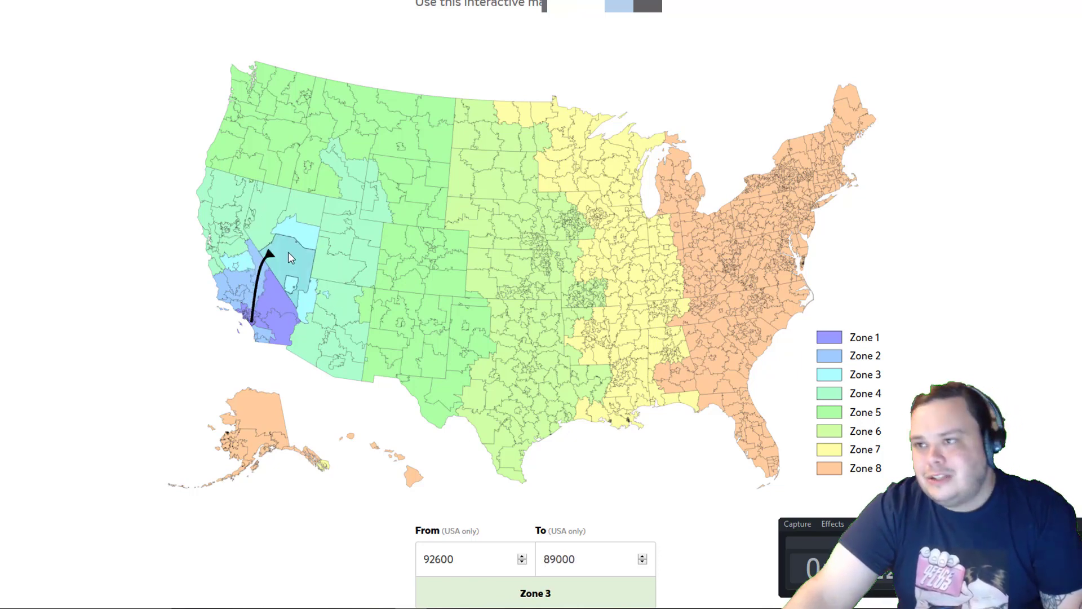
pyautogui.hotkey('alt', 'Tab')
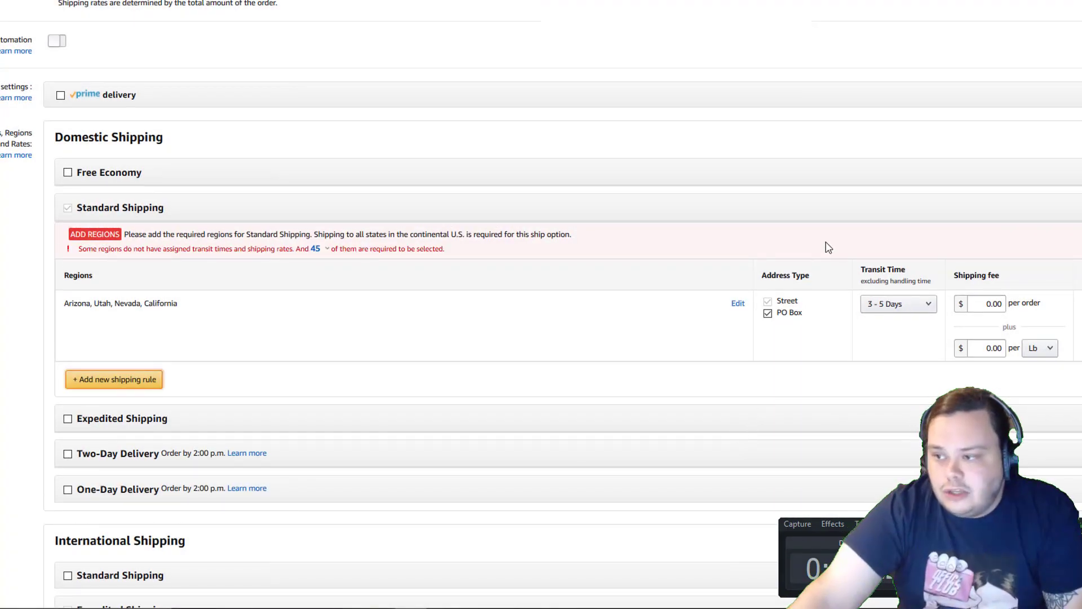
# Set the transit time of the Arizona, Utah, Nevada and California rule to 2 - 4 Days.
pyautogui.click(891, 309)
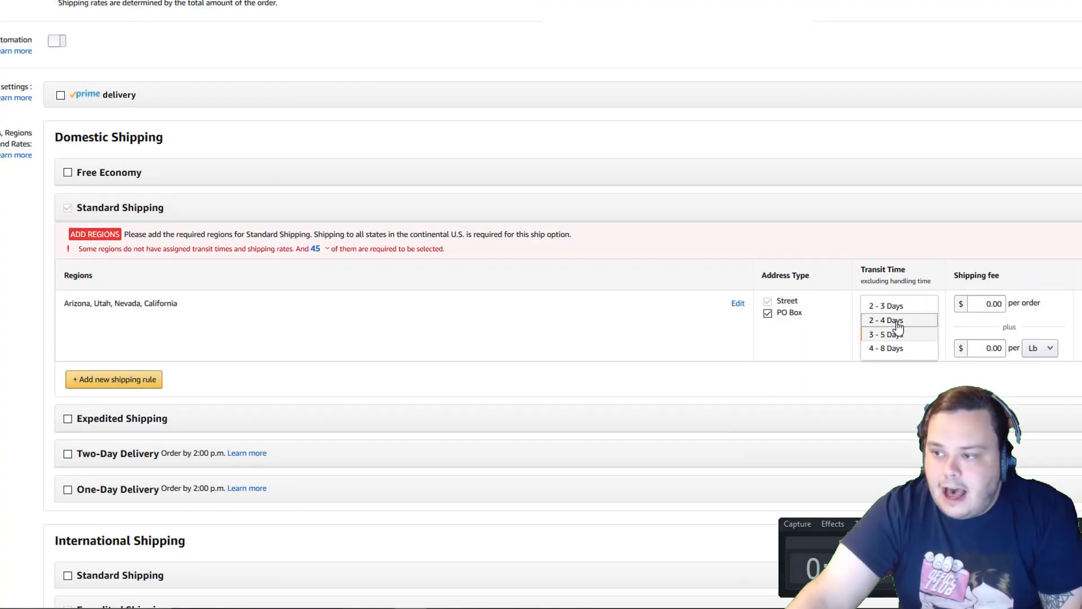
pyautogui.click(894, 320)
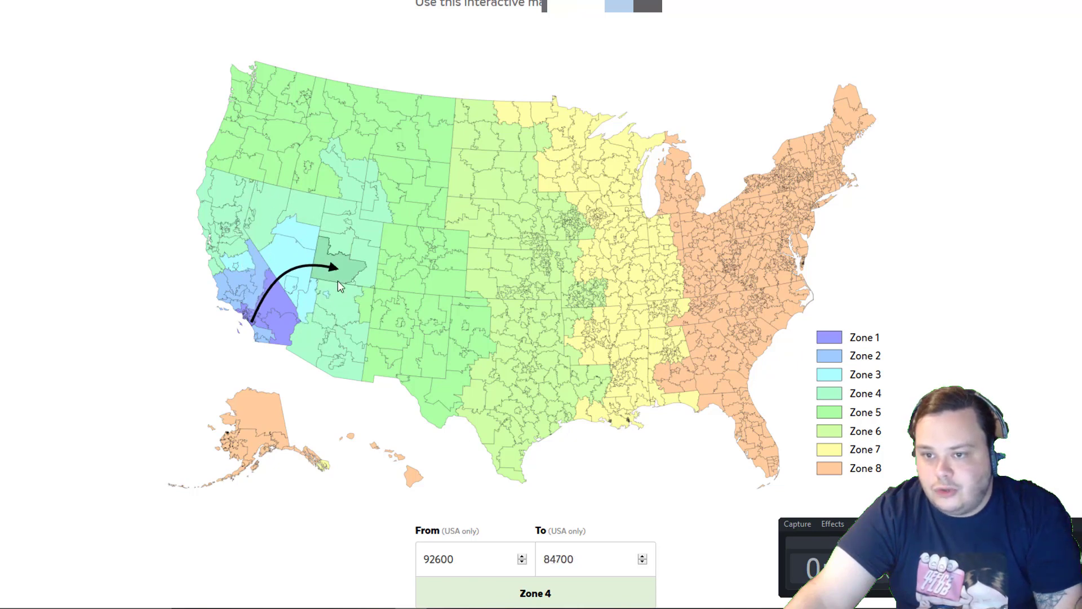
pyautogui.hotkey('ctrl', 'Tab')
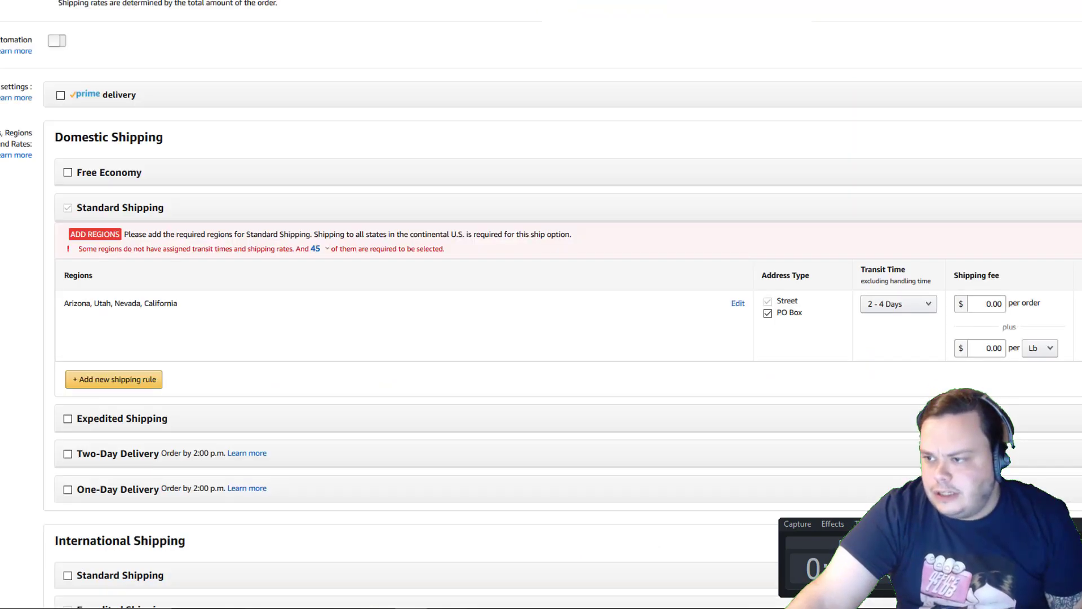
pyautogui.hotkey('ctrl', 'shift', 'Tab')
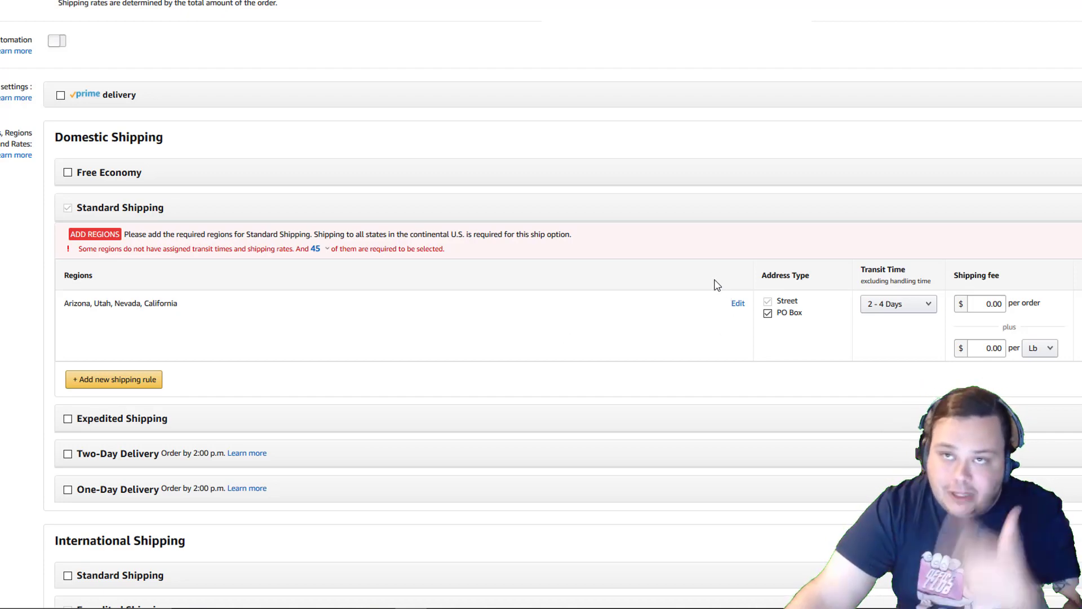
# Add a second Standard Shipping rule and select Oregon, Montana, Washington, New Mexico, Idaho and Wyoming.
pyautogui.click(146, 386)
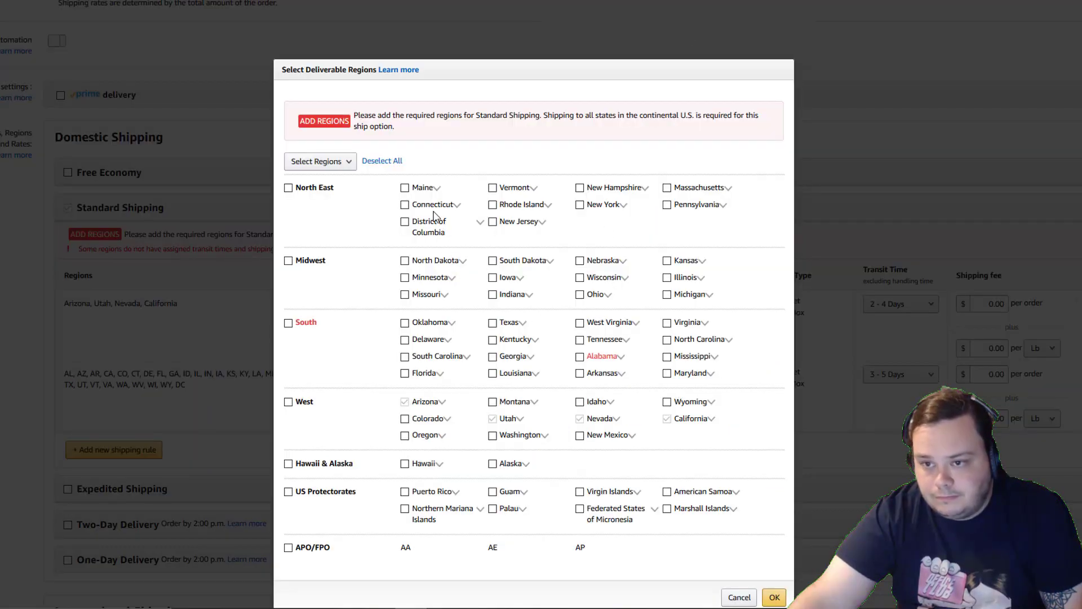
pyautogui.scroll(-1, 411, 286)
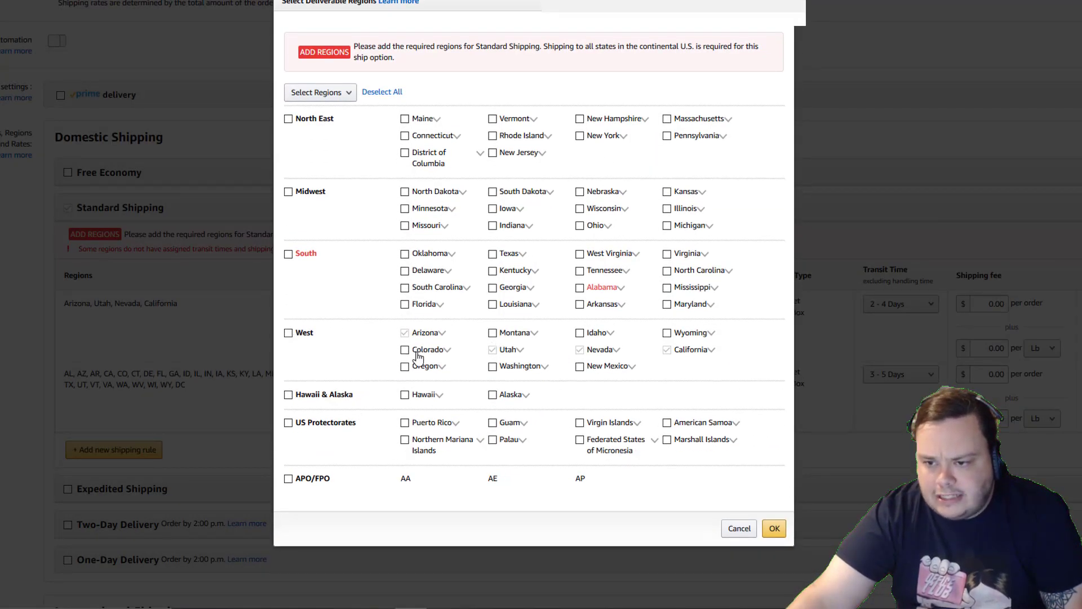
pyautogui.click(406, 367)
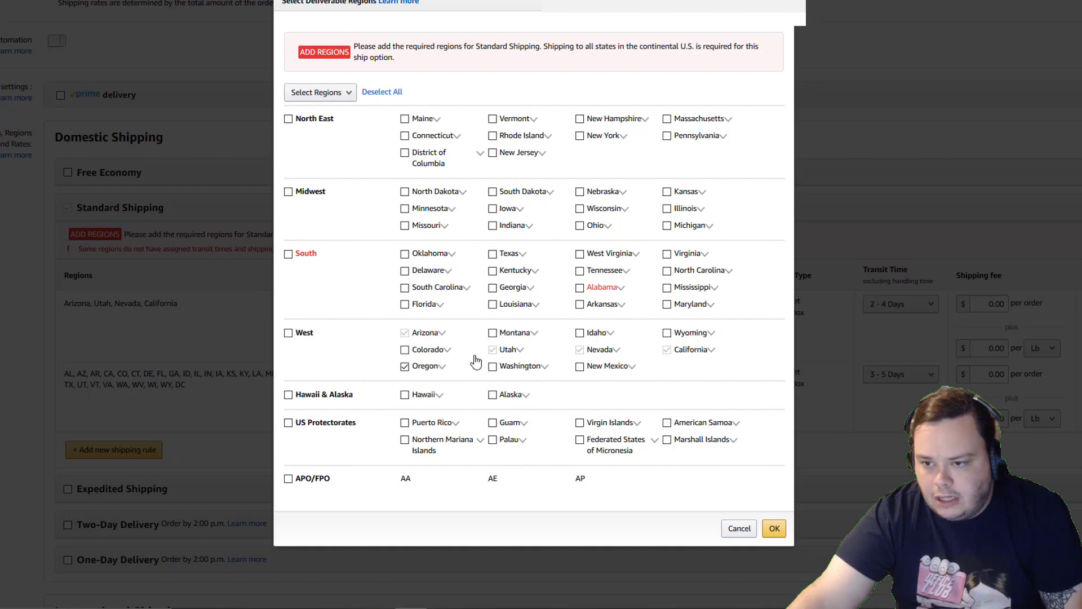
pyautogui.click(494, 334)
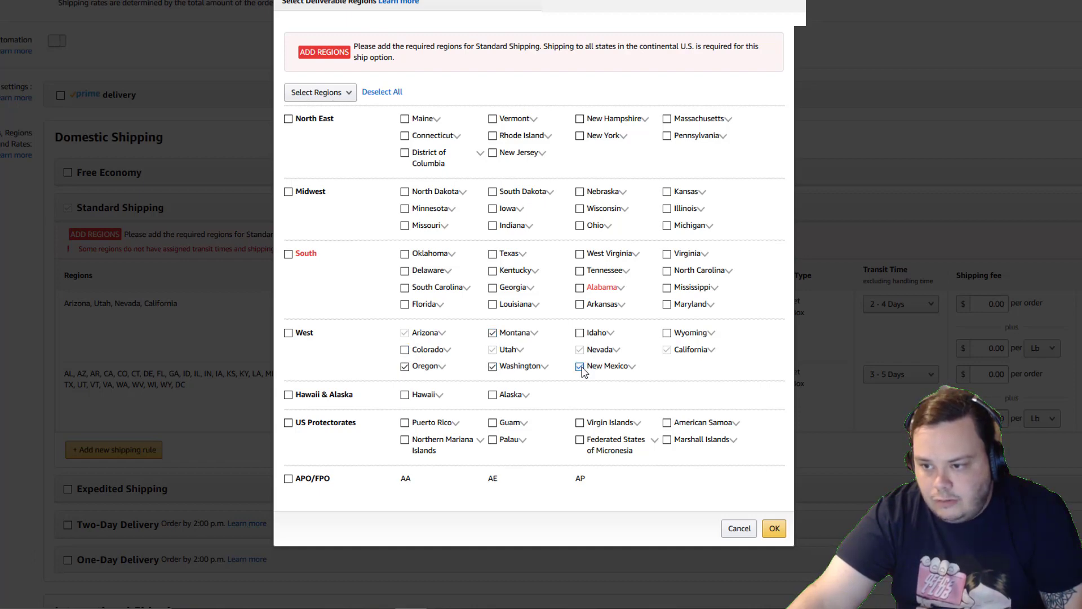
pyautogui.click(580, 334)
pyautogui.click(667, 332)
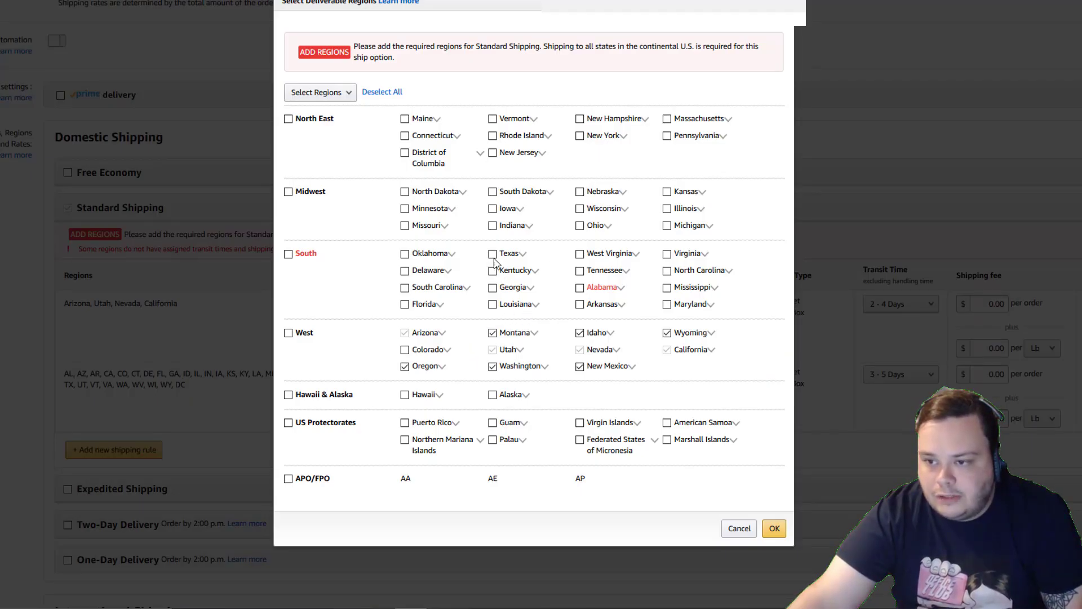
# Include all of Texas in the second rule's regions and set that rule's transit time to 3 - 5 Days.
pyautogui.click(522, 256)
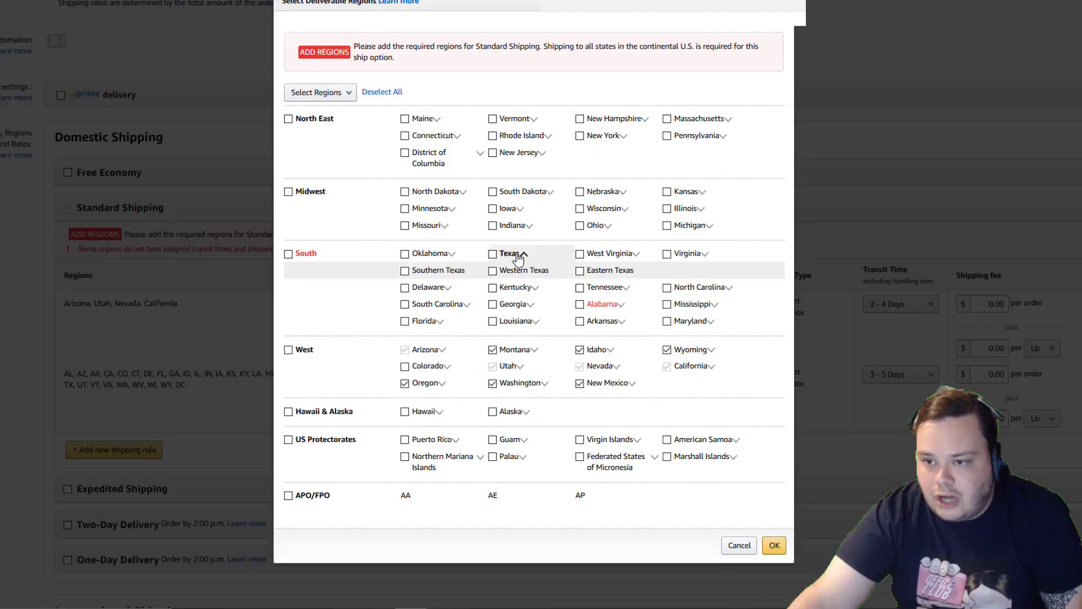
pyautogui.click(492, 272)
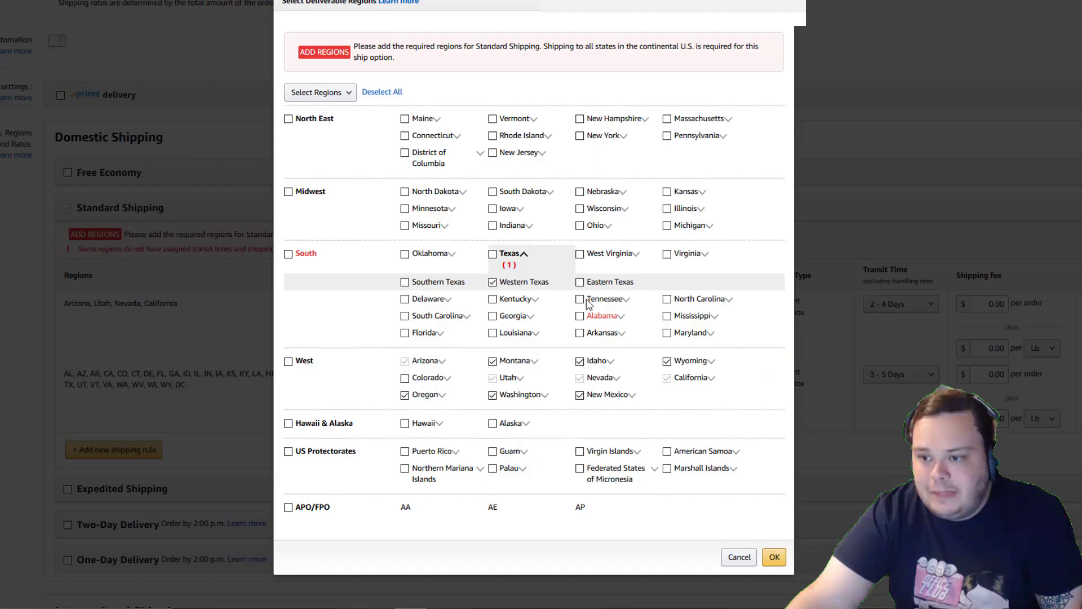
pyautogui.click(493, 255)
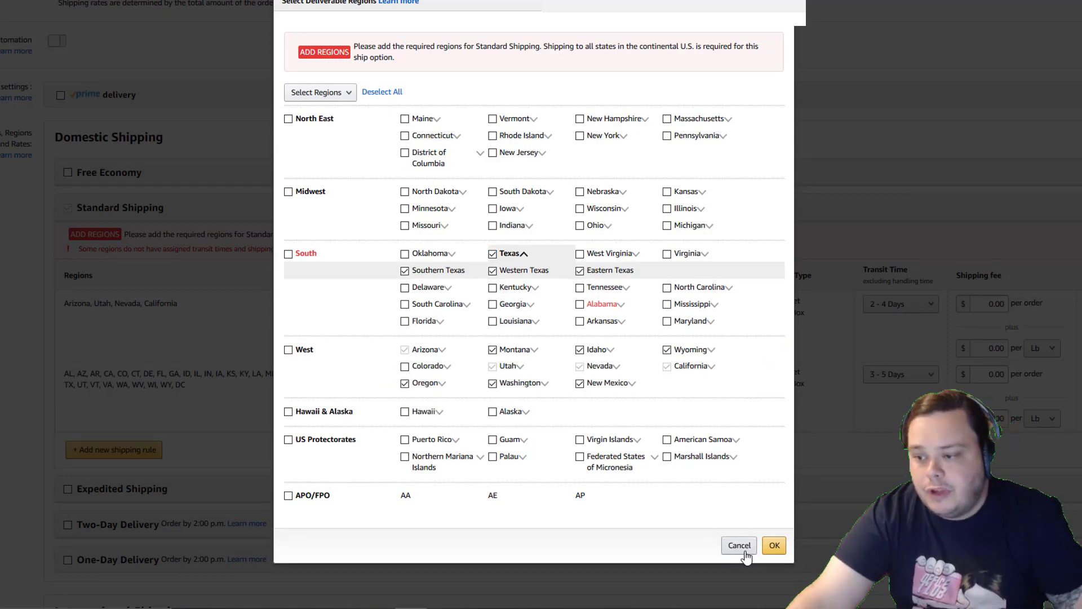
pyautogui.click(769, 551)
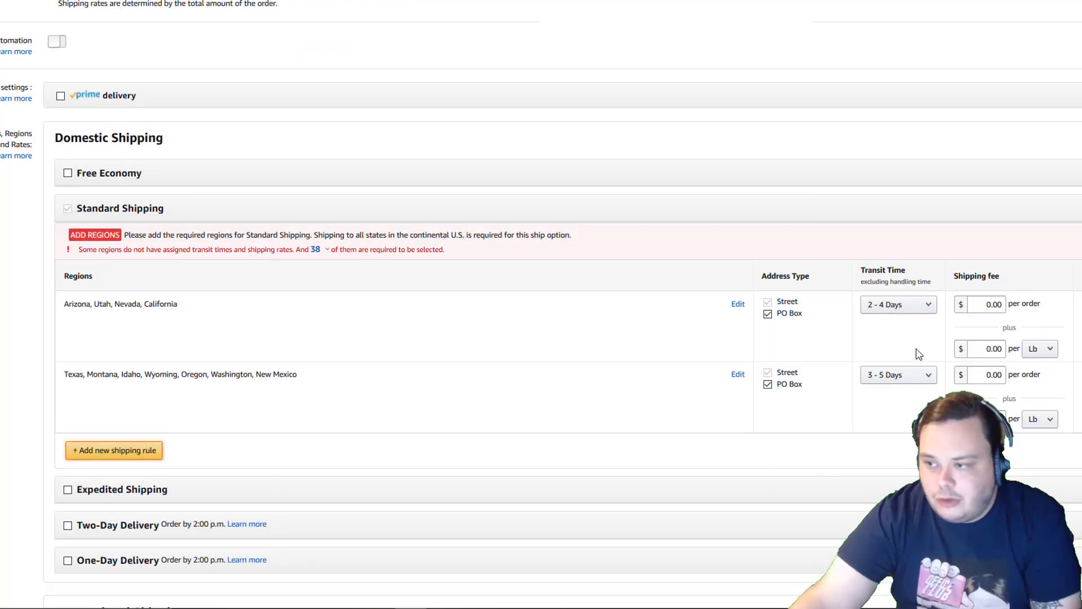
pyautogui.click(902, 374)
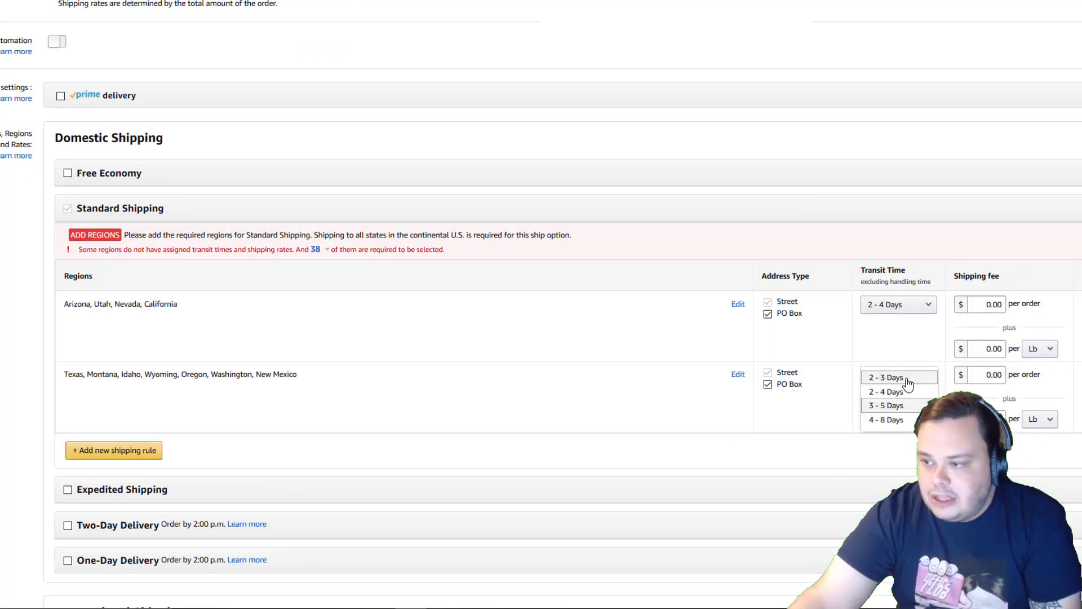
pyautogui.click(894, 407)
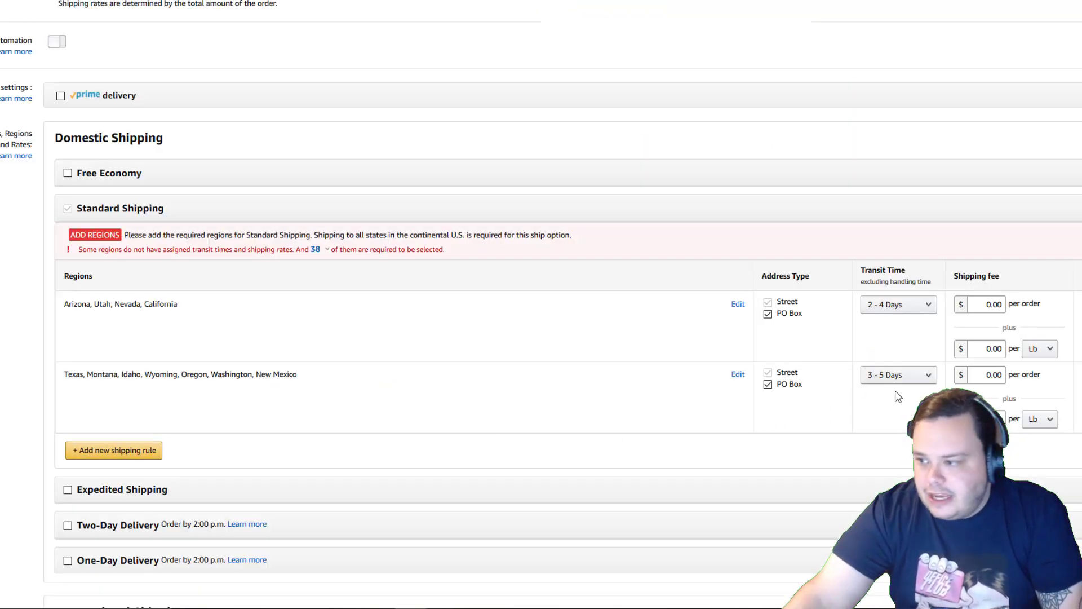
# Add a third Standard Shipping rule covering the remaining states of the North East, Midwest, South and West.
pyautogui.click(125, 457)
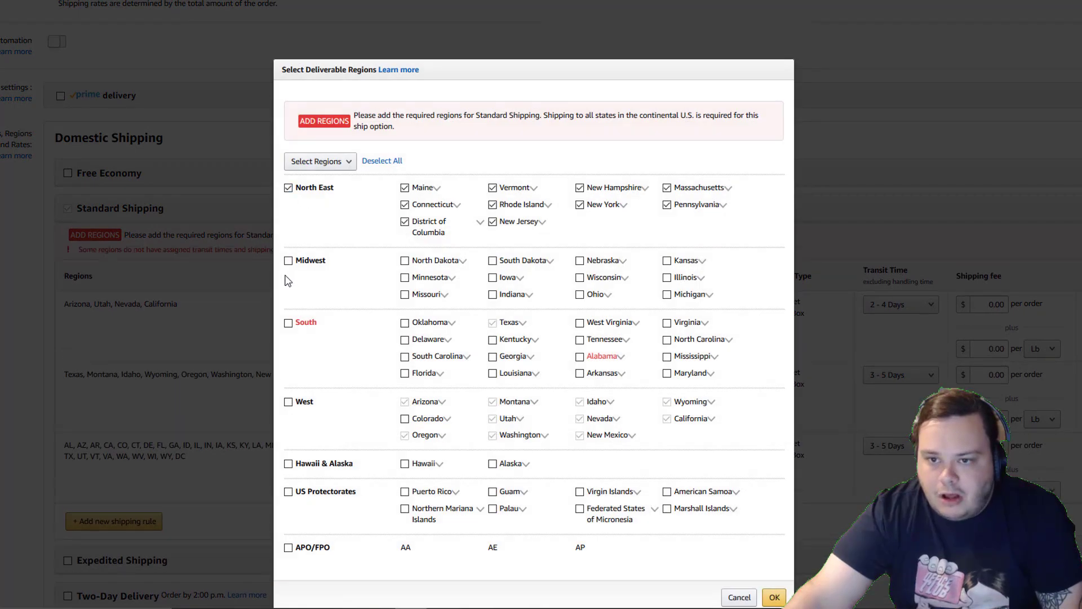
pyautogui.click(289, 260)
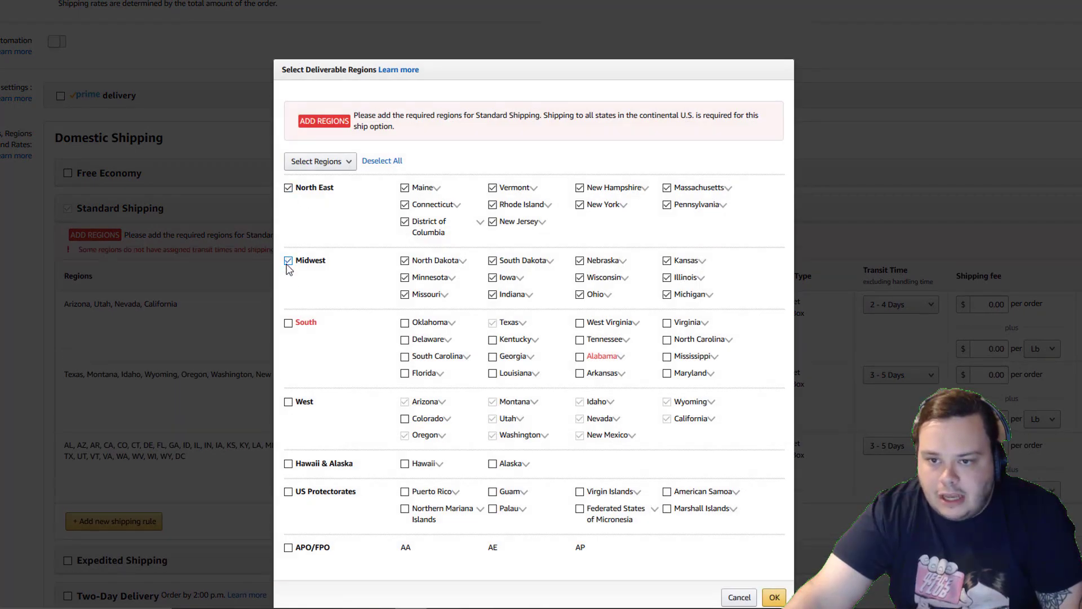
pyautogui.click(288, 322)
pyautogui.click(290, 403)
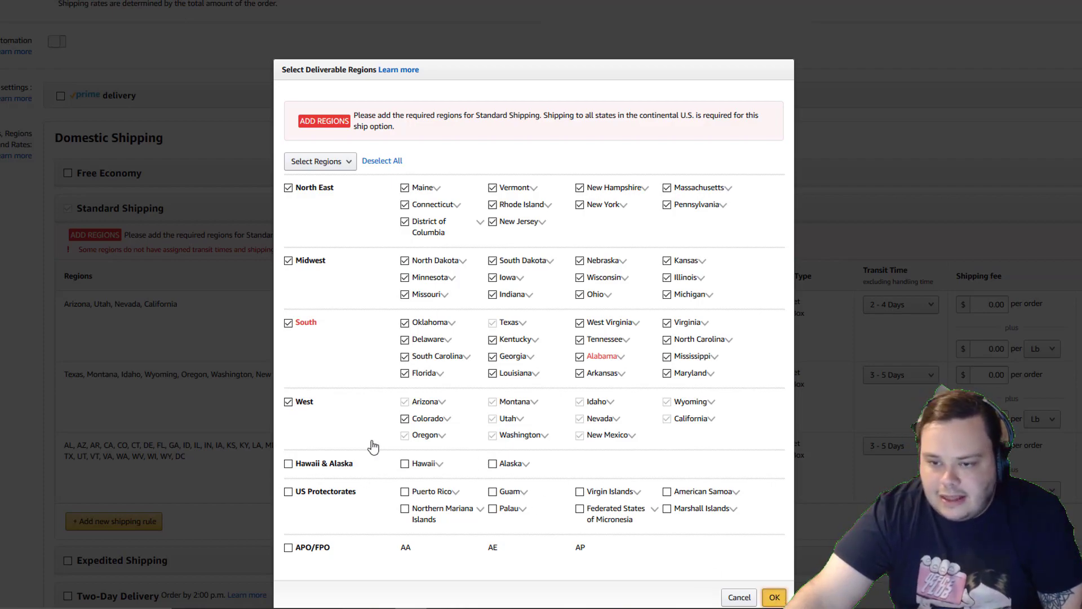
pyautogui.press('Return')
# Set the transit time of the third Standard Shipping rule to 4 - 8 Days.
pyautogui.scroll(-3, 510, 420)
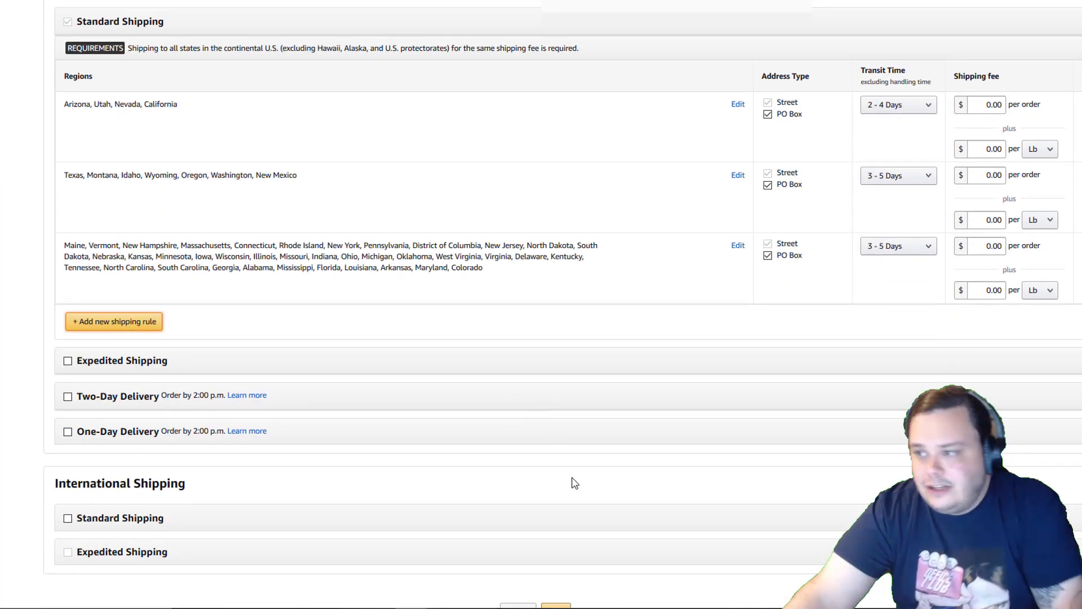
pyautogui.scroll(3, 573, 479)
pyautogui.click(895, 434)
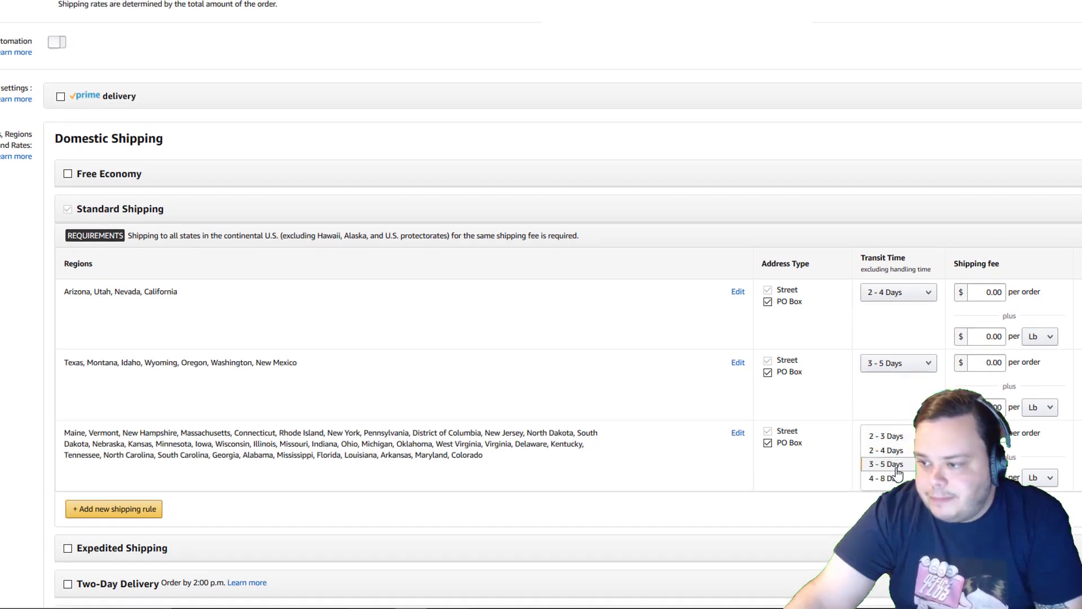
pyautogui.click(898, 478)
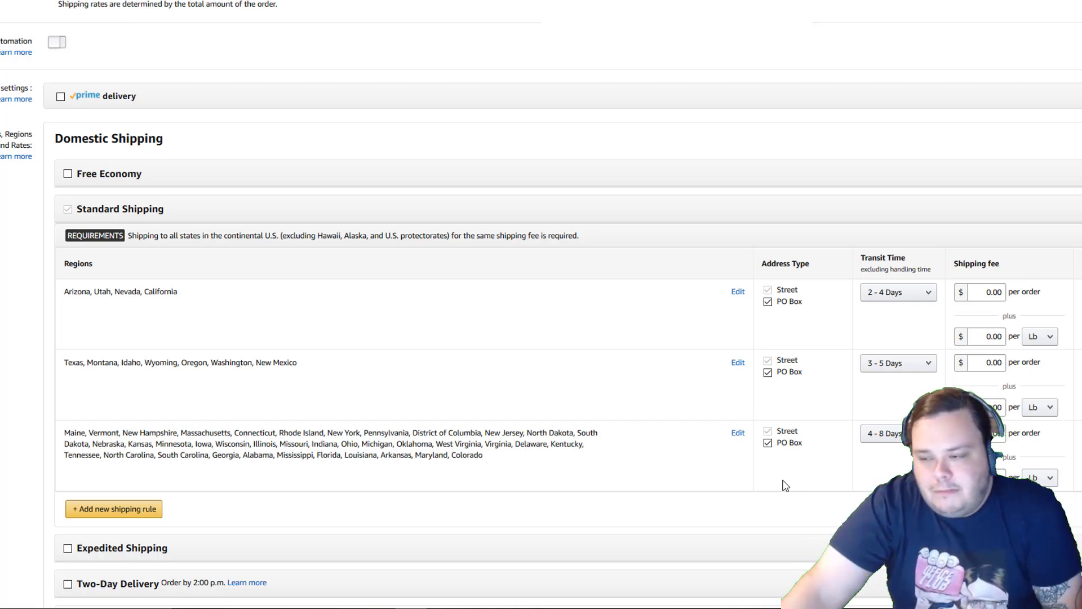
# Remove the third Standard Shipping rule with its regions, transit time and shipping rates.
pyautogui.scroll(1, 785, 486)
pyautogui.scroll(-2, 768, 565)
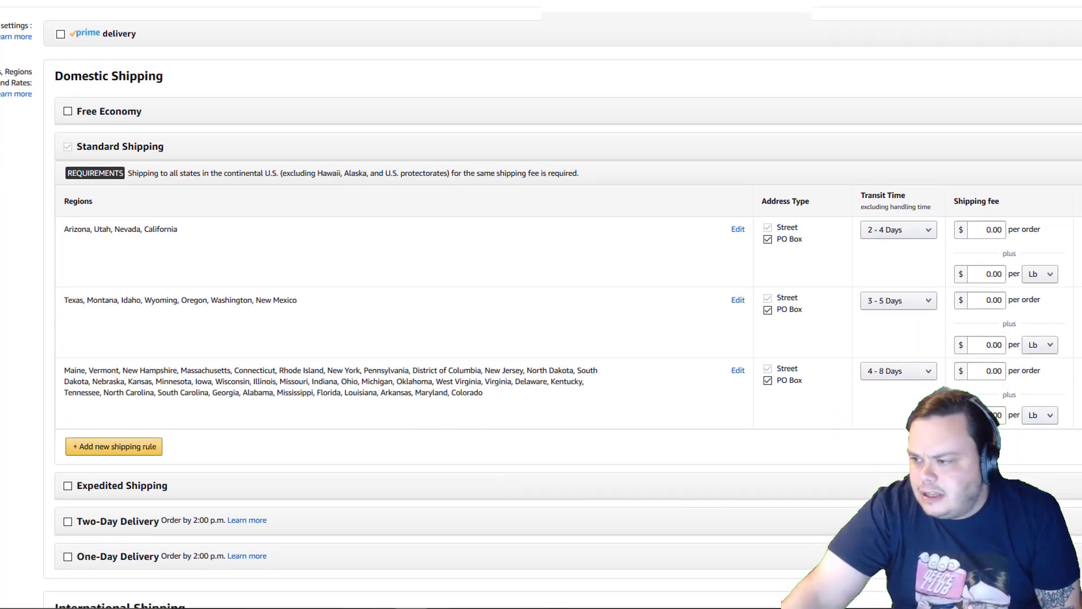
pyautogui.click(1071, 377)
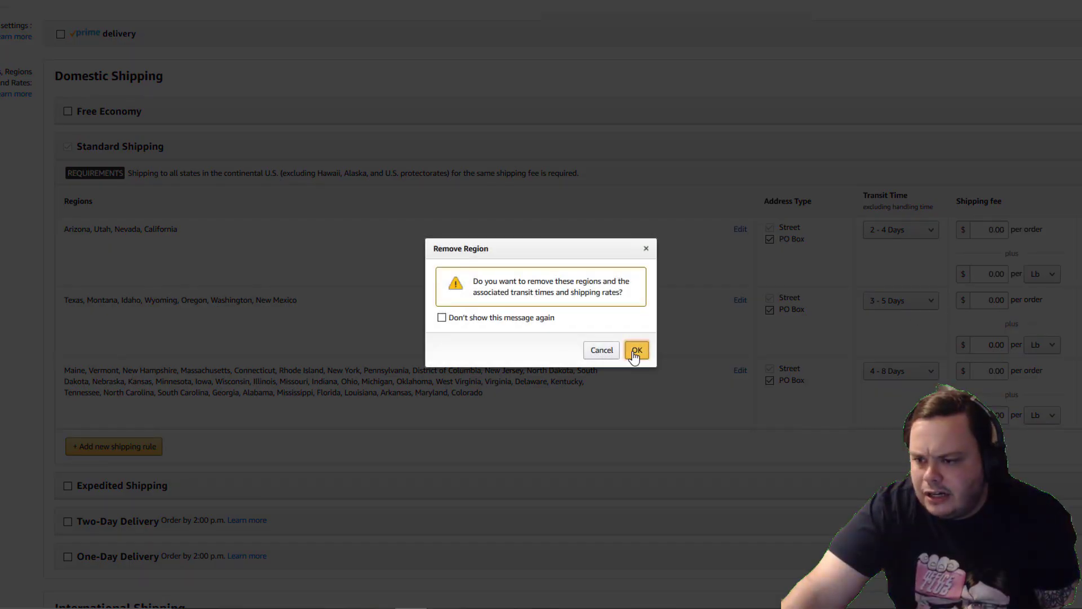
pyautogui.press('Return')
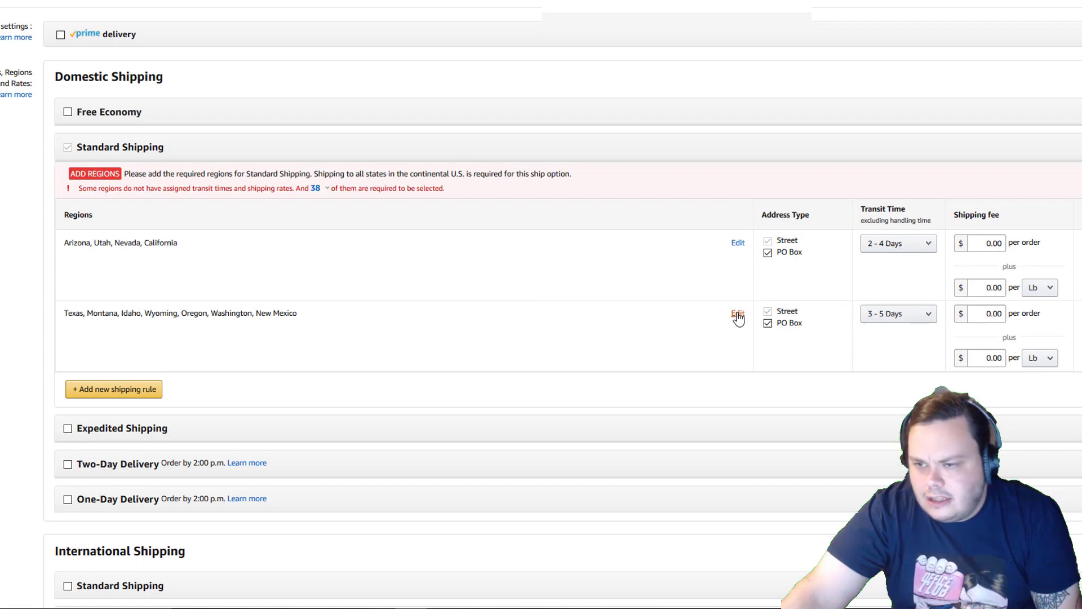
# Add Colorado to the second Standard Shipping rule by including all remaining states of the West region.
pyautogui.click(738, 313)
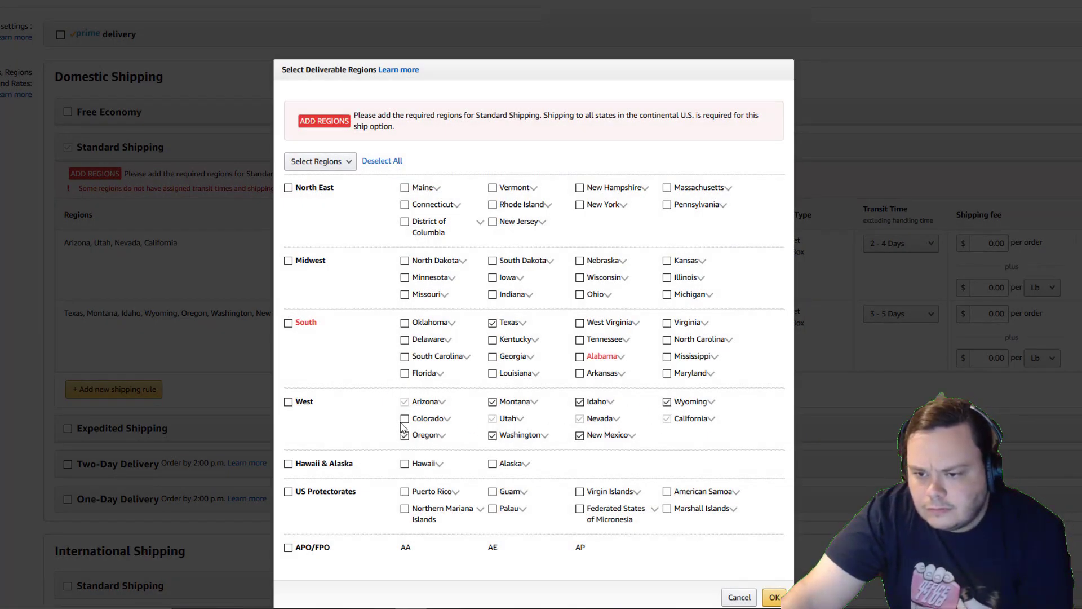
pyautogui.click(288, 403)
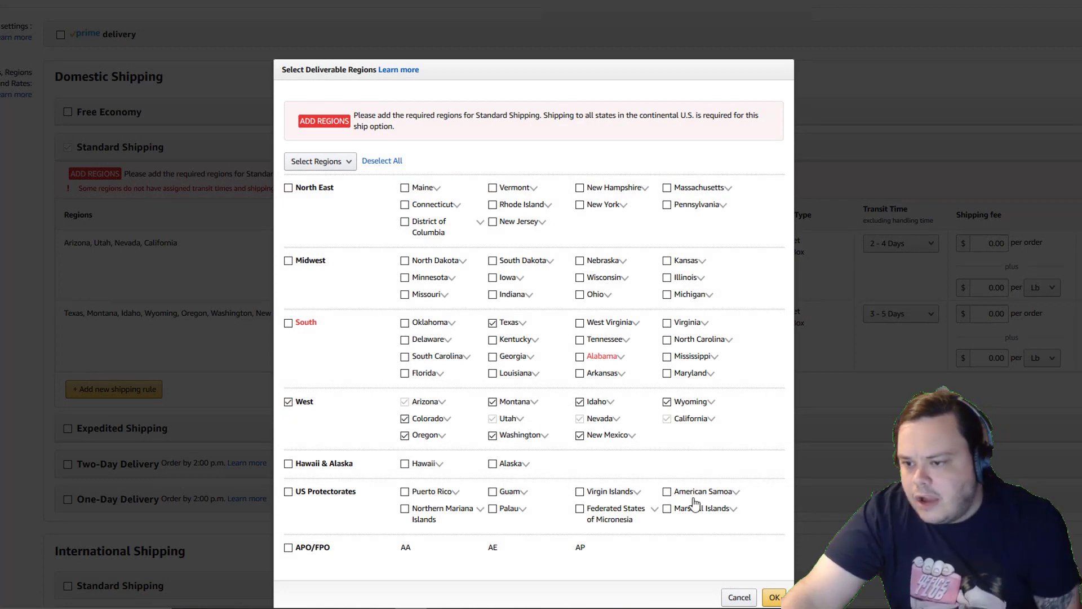
pyautogui.click(775, 598)
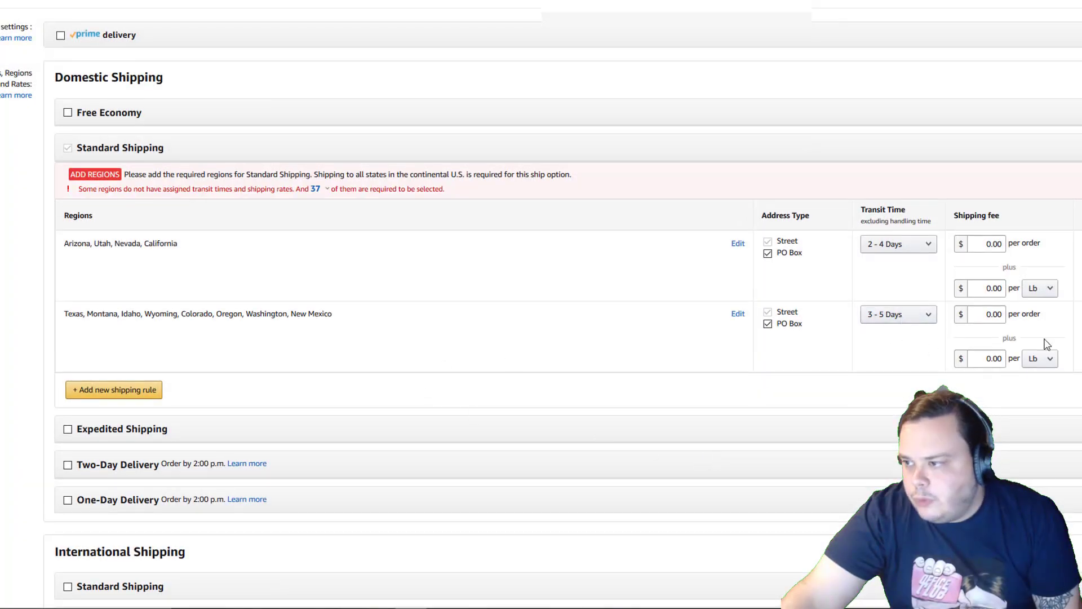
# Add a third Standard Shipping rule covering the North East, the Midwest and the remaining states of the South.
pyautogui.click(125, 391)
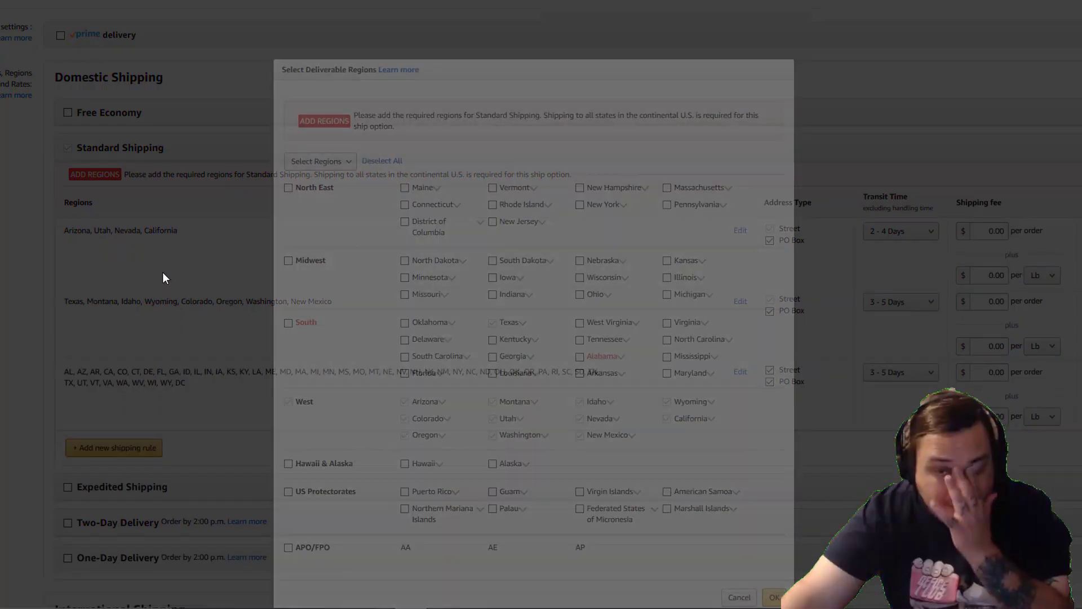
pyautogui.click(288, 260)
pyautogui.click(288, 324)
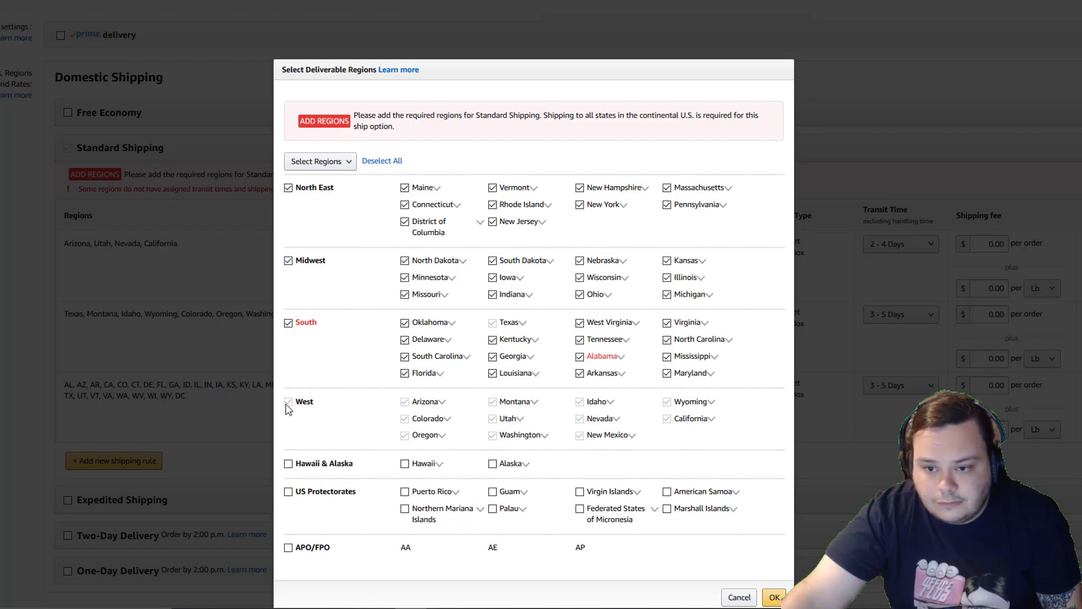
pyautogui.click(771, 598)
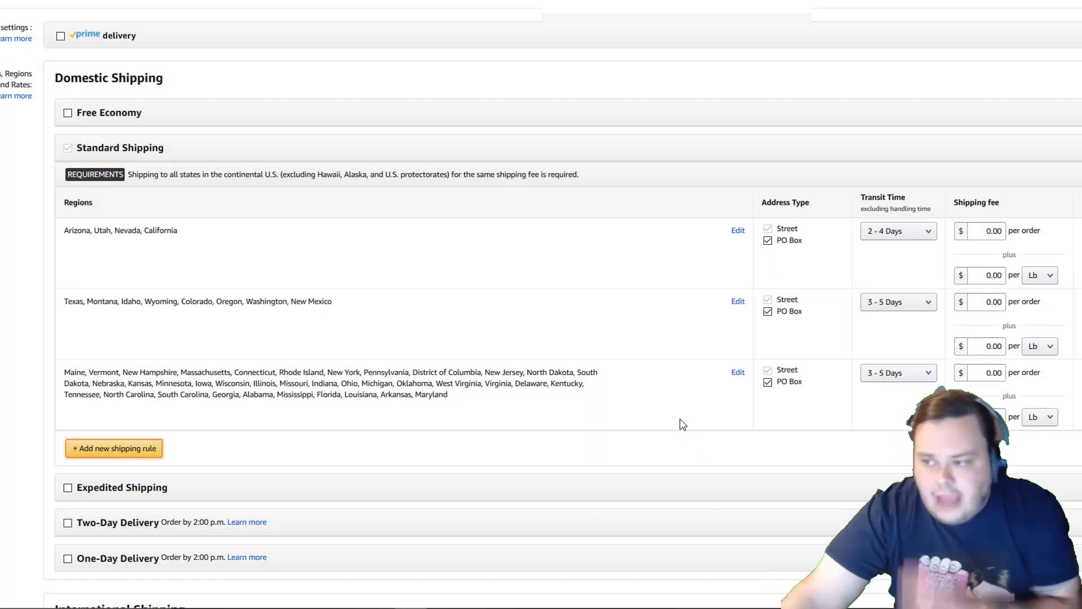
# Set the third rule's transit time to 4 - 8 Days and save the shipping template.
pyautogui.click(896, 372)
pyautogui.click(882, 417)
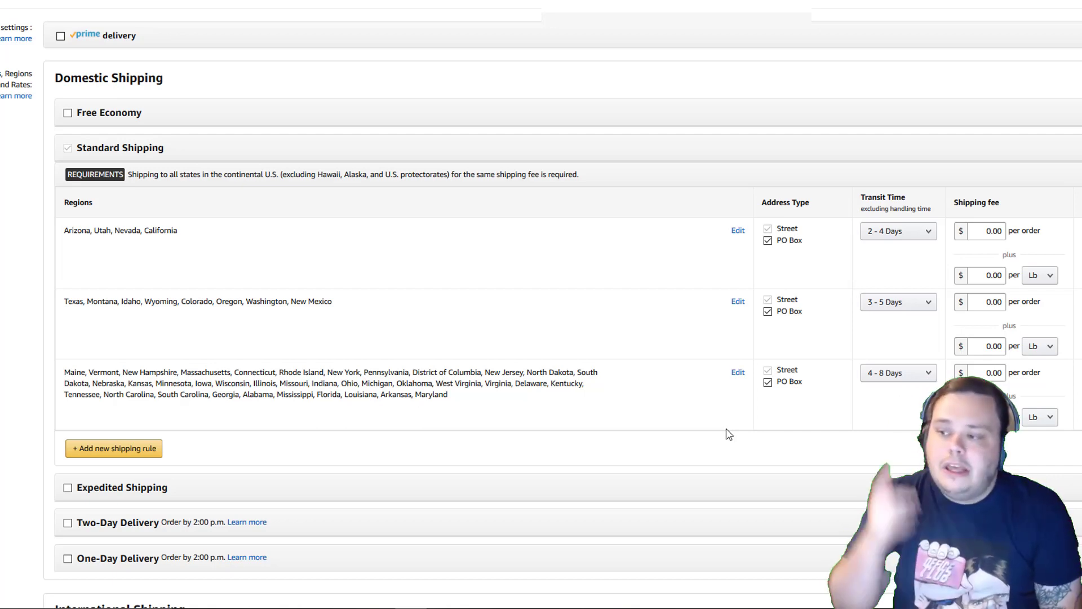
pyautogui.scroll(-3, 721, 439)
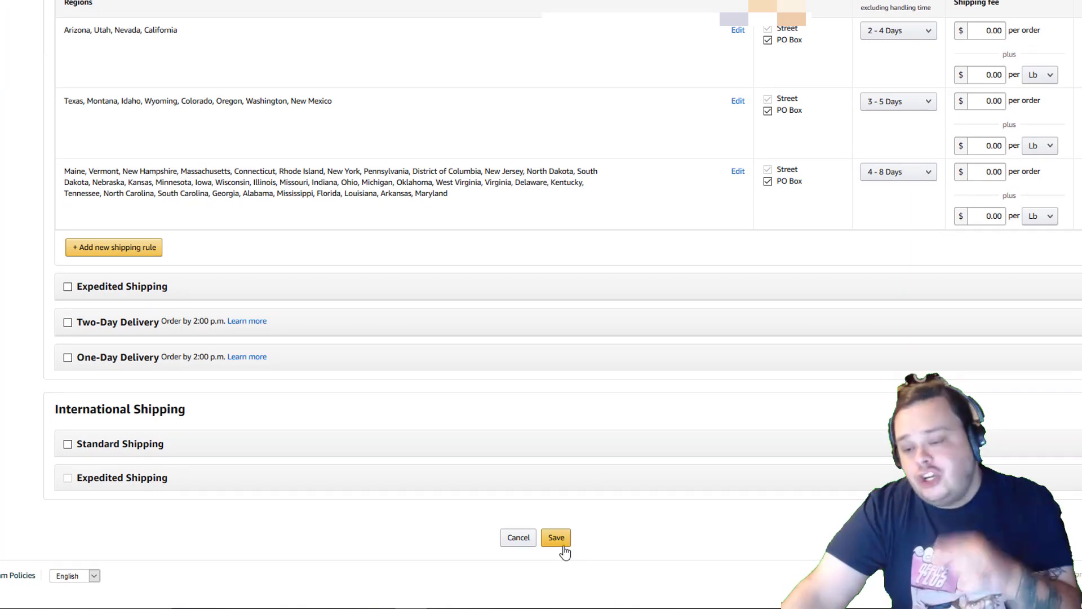
pyautogui.click(564, 546)
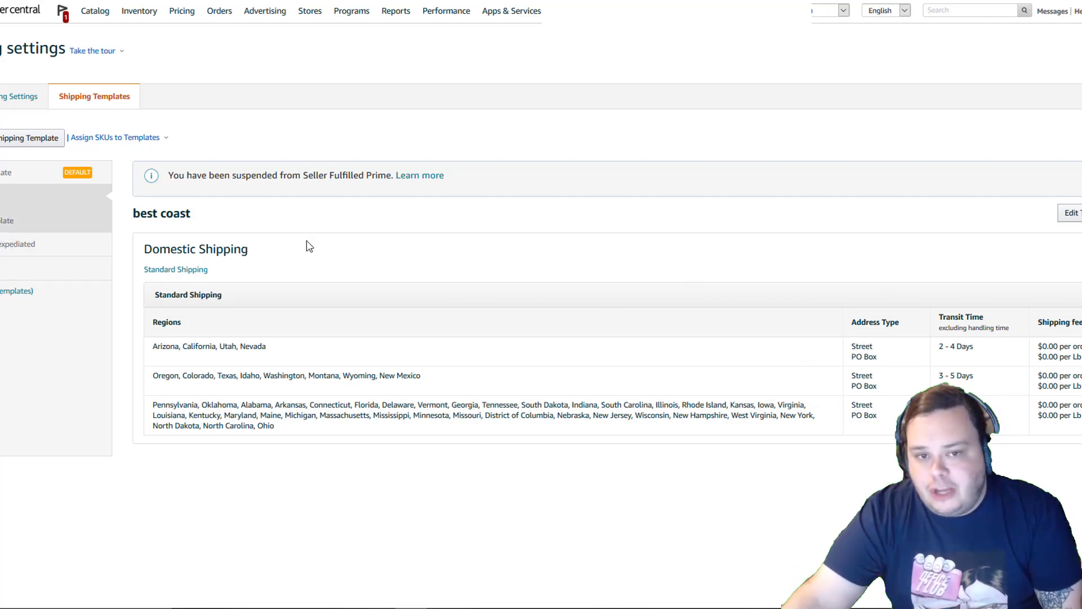
# Copy the best coast template to a new one and set the per-order shipping fee of all three Standard Shipping rules to $4.99.
pyautogui.click(1070, 213)
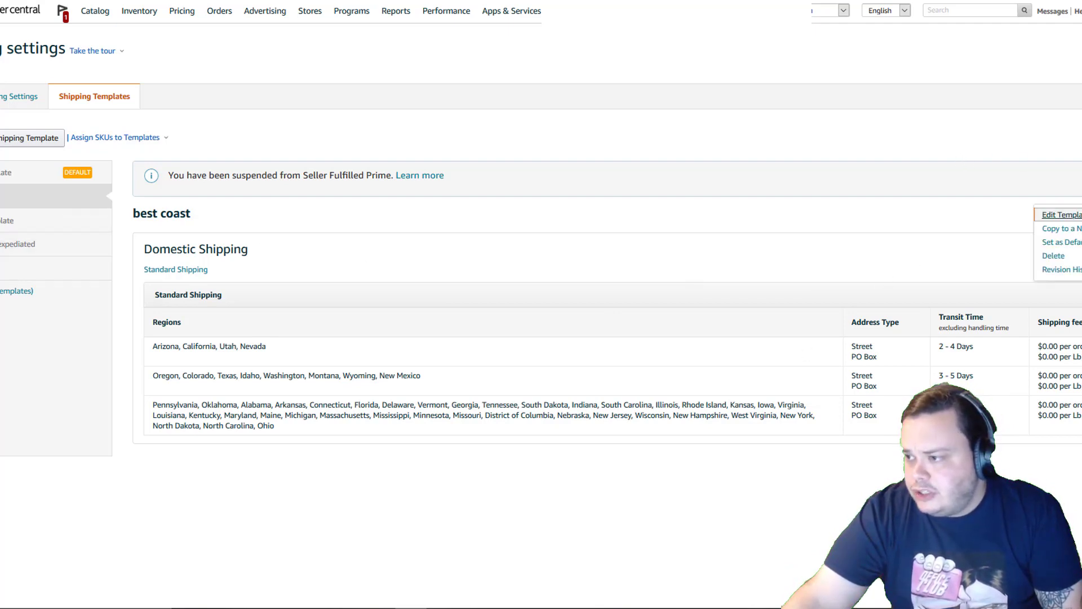
pyautogui.click(1076, 232)
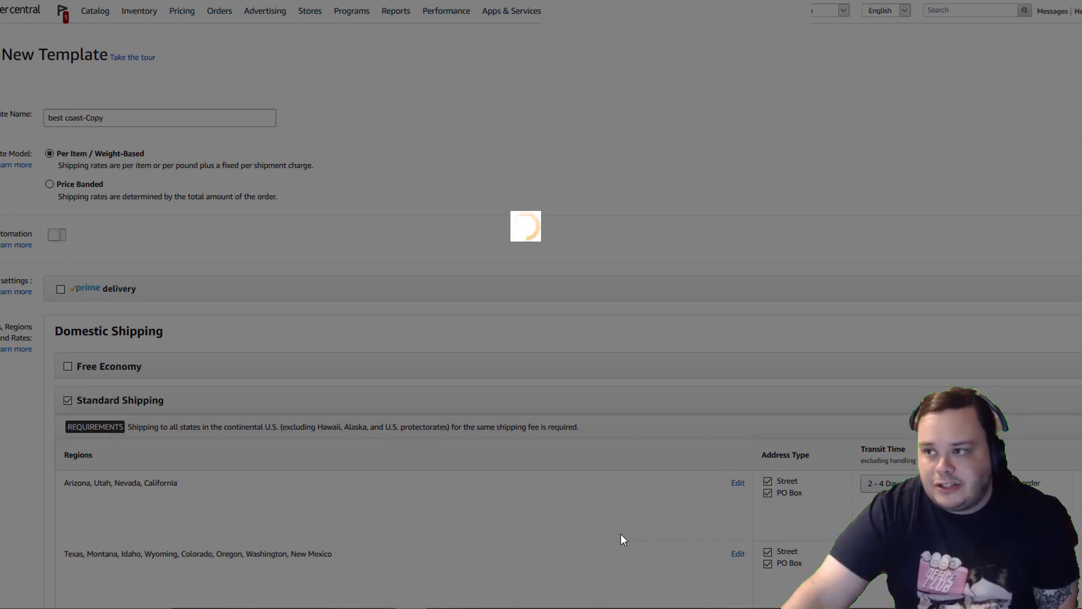
pyautogui.scroll(-4, 617, 542)
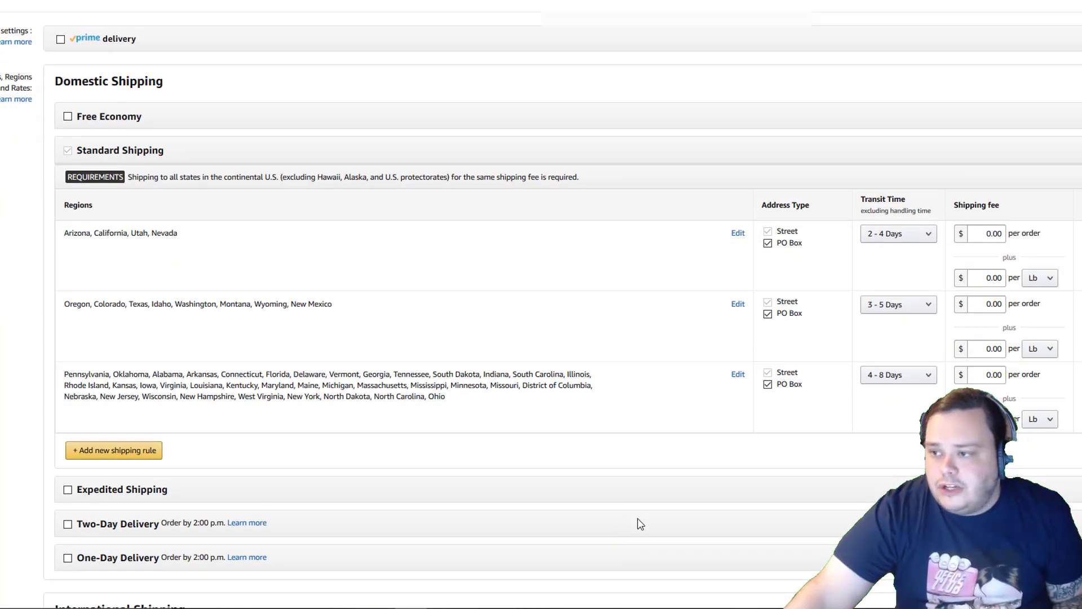
pyautogui.doubleClick(986, 235)
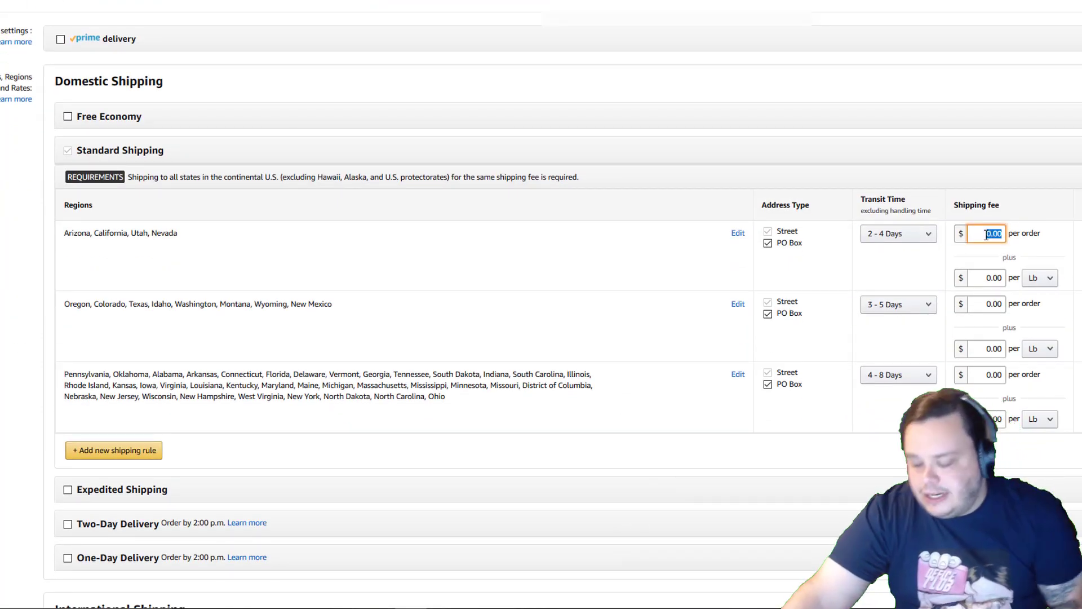
pyautogui.write('4.99')
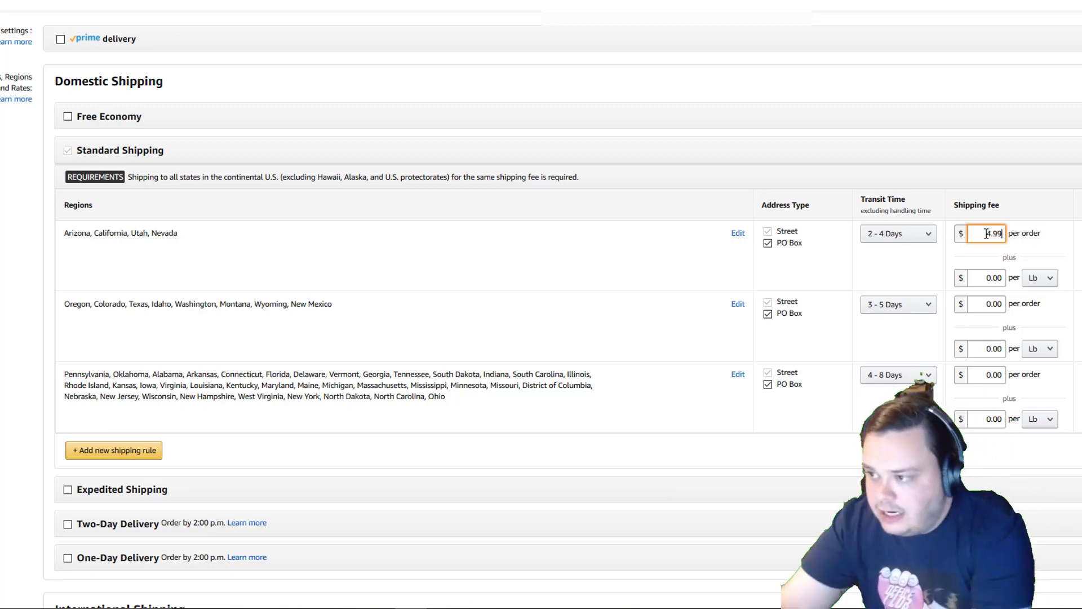
pyautogui.doubleClick(993, 303)
pyautogui.write('4.99')
pyautogui.doubleClick(991, 381)
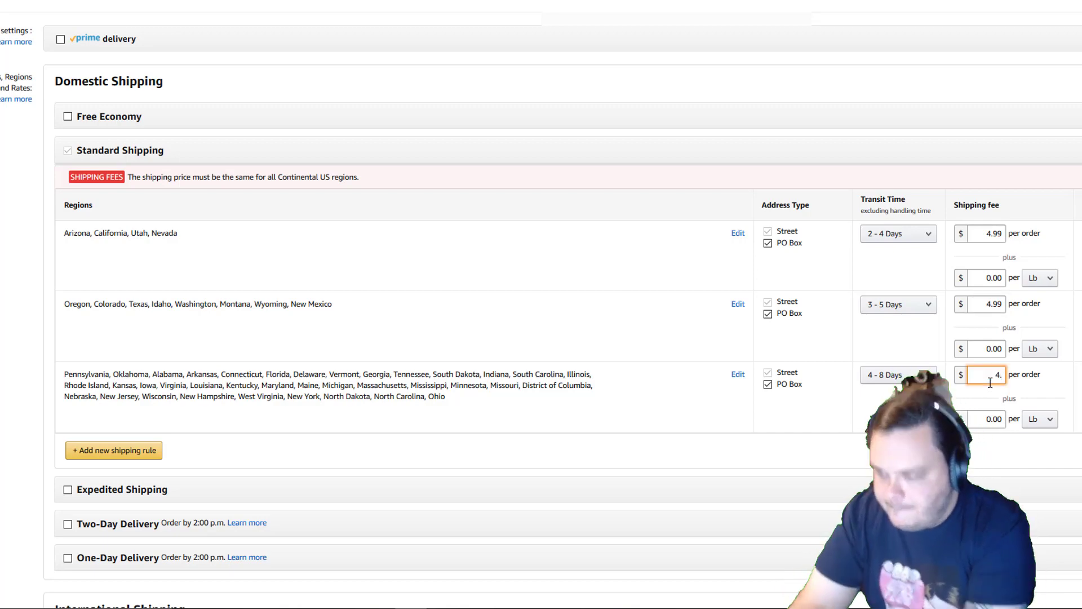
# Rename the copied template as "best coast $5".
pyautogui.scroll(5, 892, 426)
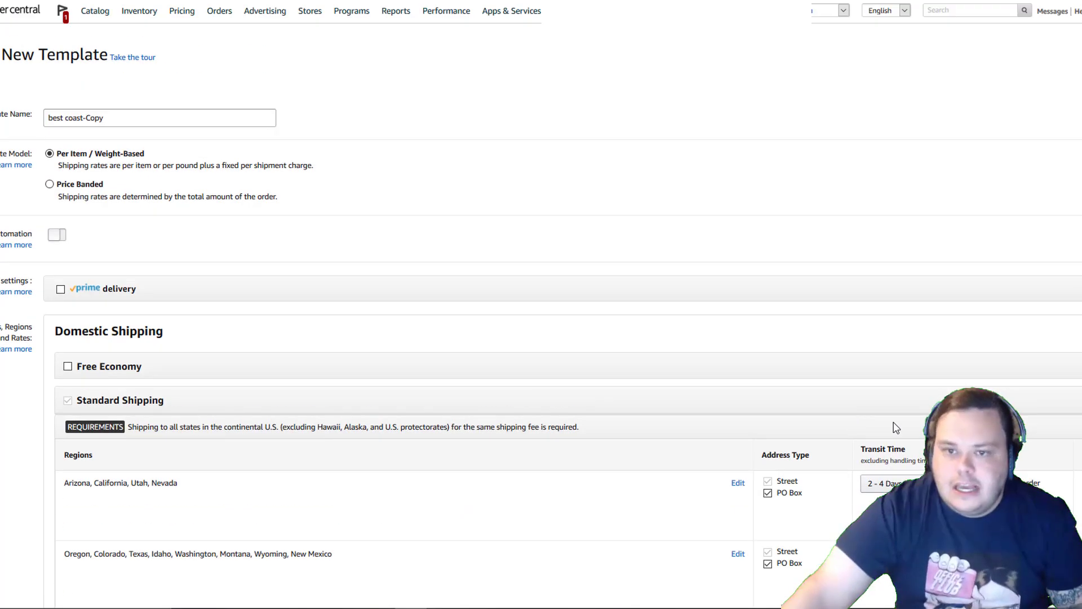
pyautogui.doubleClick(119, 123)
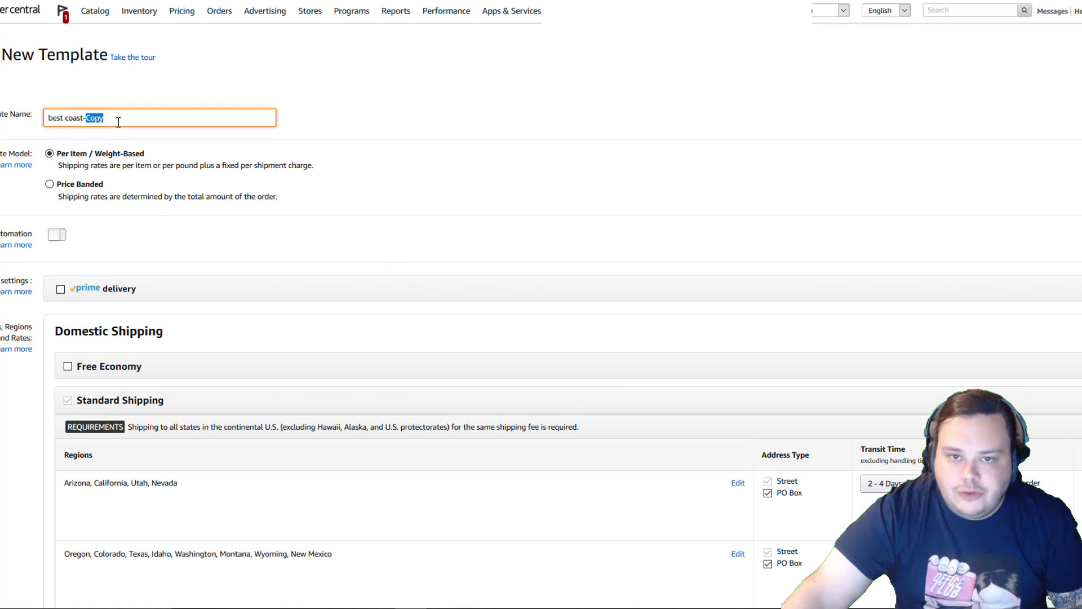
pyautogui.press('BackSpace')
pyautogui.press('BackSpace')
pyautogui.write('$')
pyautogui.press('BackSpace')
pyautogui.write('$5')
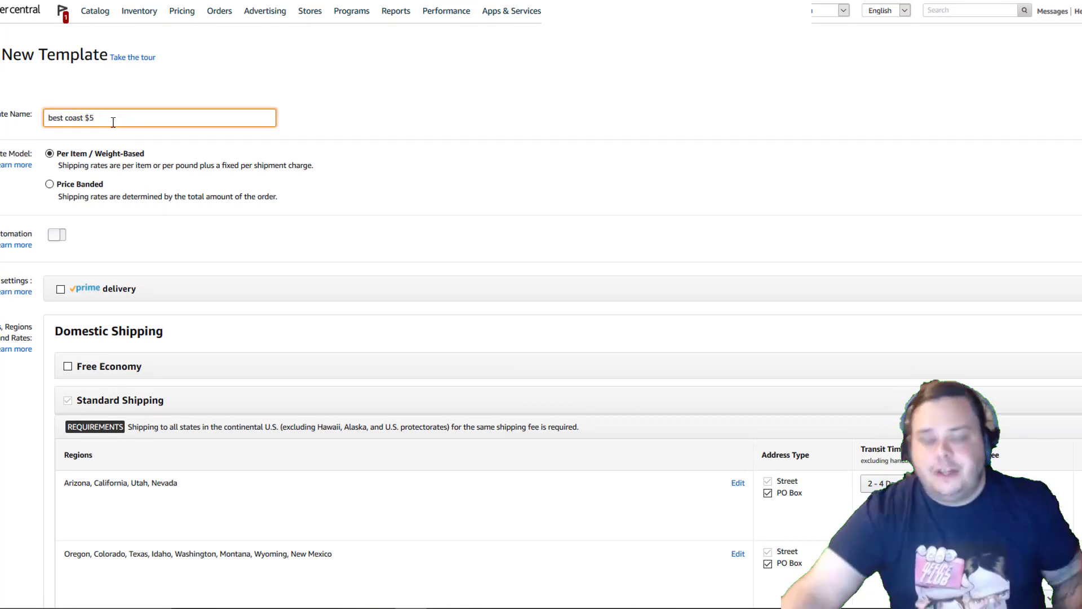
pyautogui.click(598, 345)
pyautogui.scroll(-2, 594, 348)
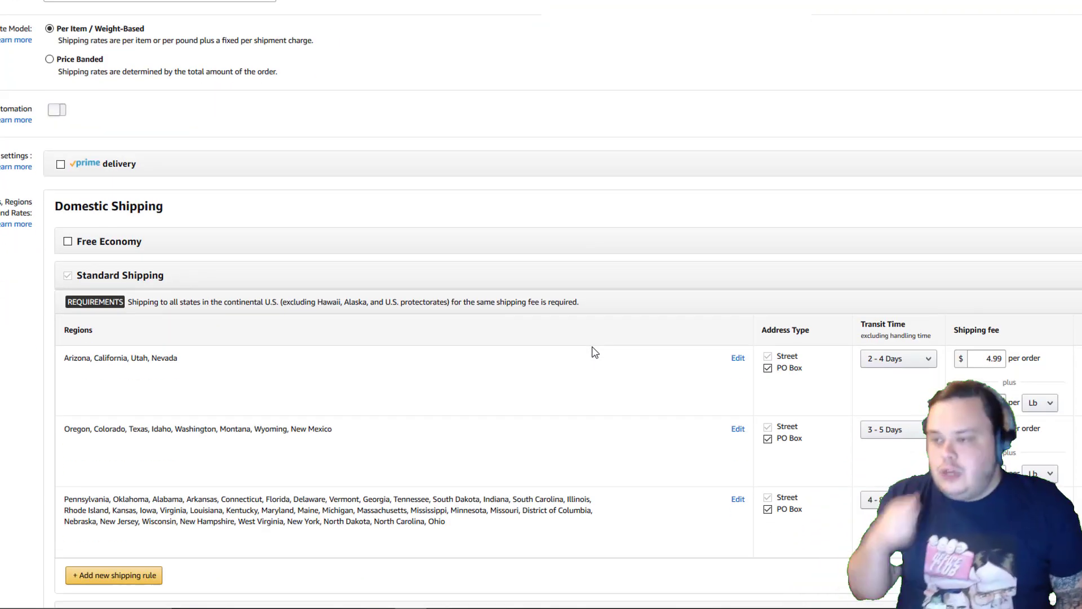